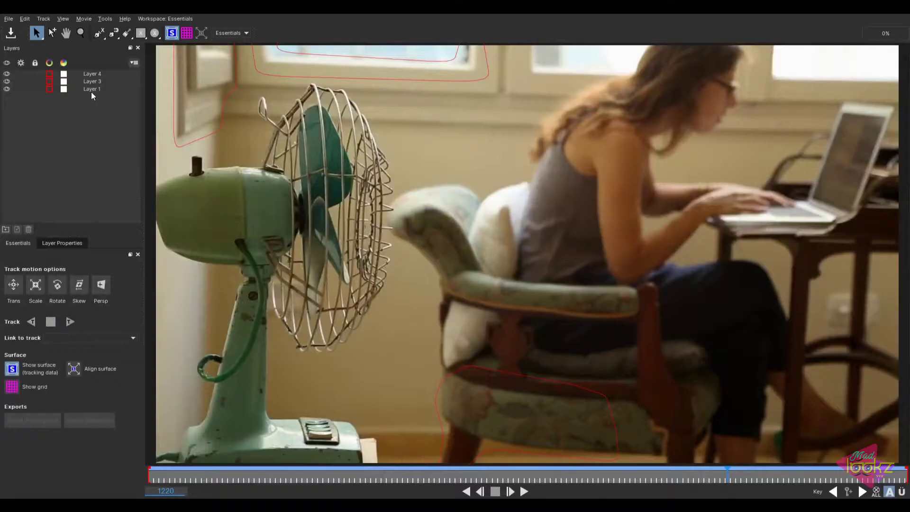
Copy Layer 1's tracking data to the clipboard in Nuke corner pin format and paste it into Nuke's node graph.
{"action": "left_click", "coordinate": [92, 89]}
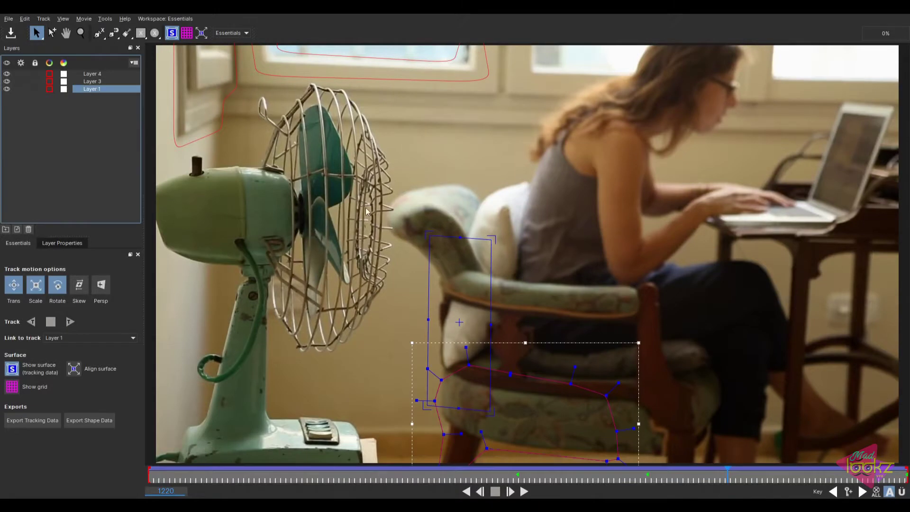
{"action": "left_click", "coordinate": [33, 420]}
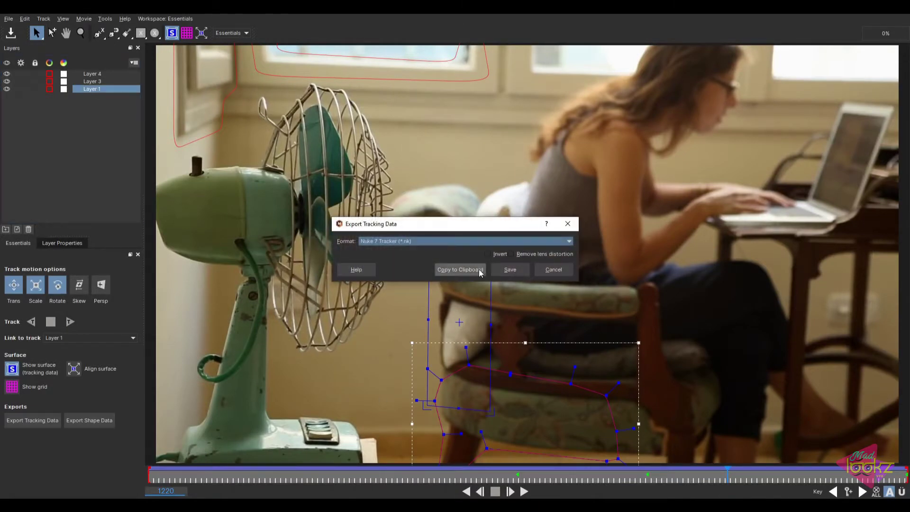
{"action": "left_click", "coordinate": [471, 241]}
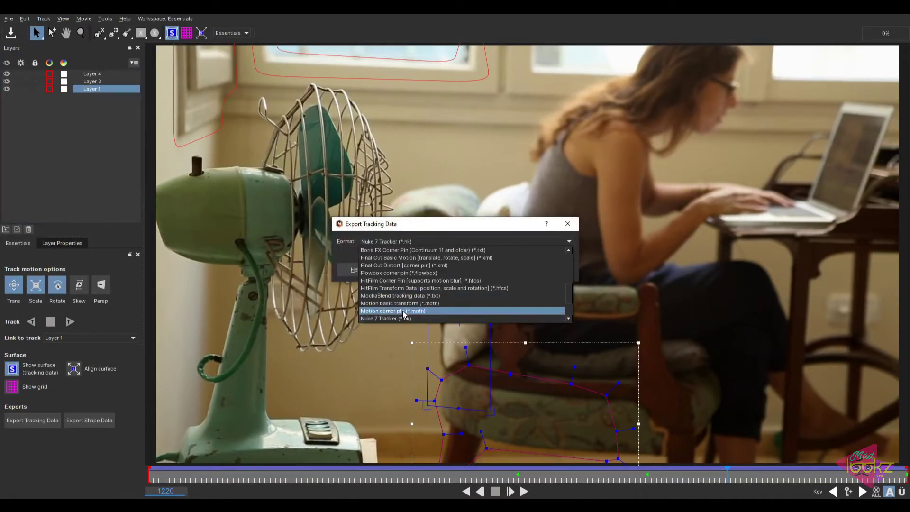
{"action": "scroll", "coordinate": [403, 311], "scroll_direction": "down", "scroll_amount": 1}
{"action": "left_click", "coordinate": [383, 311]}
{"action": "left_click", "coordinate": [467, 269]}
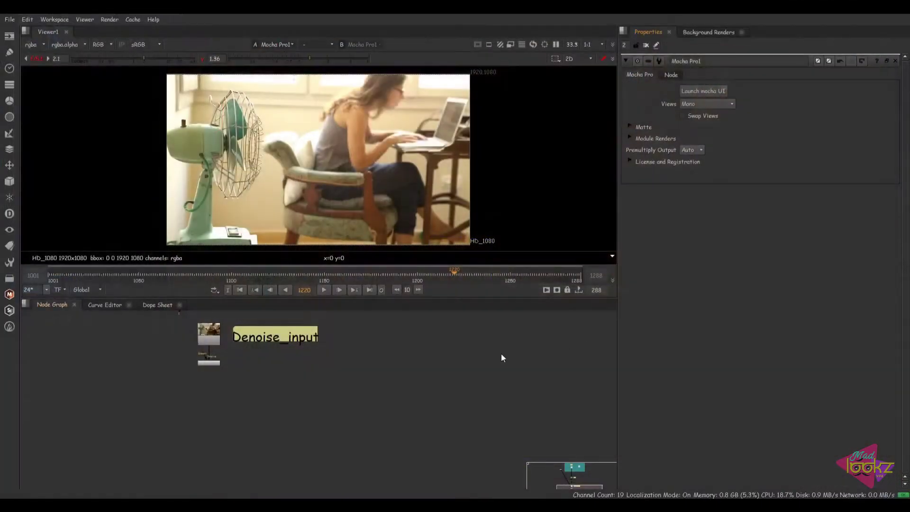
{"action": "key", "text": "ctrl+v"}
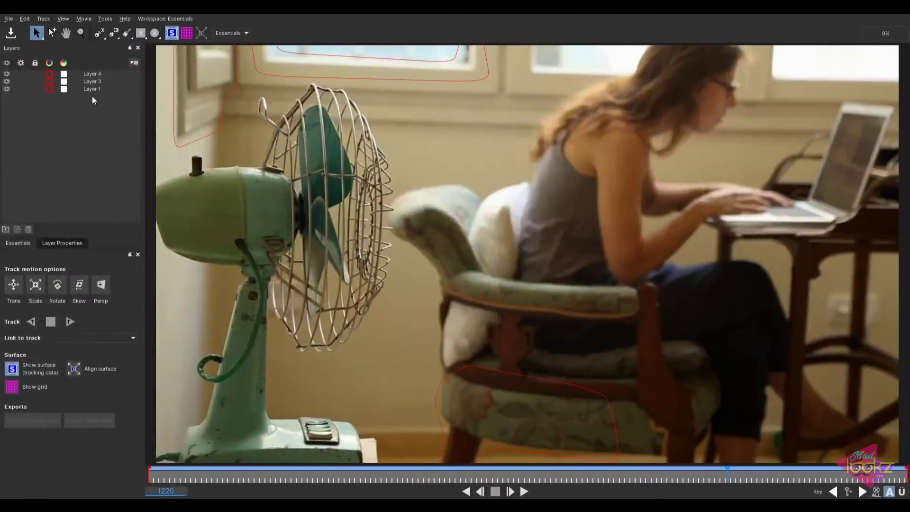
Copy Layer 3's tracking data from Mocha Pro to the clipboard and paste it into Nuke beside the first corner pin node.
{"action": "left_click", "coordinate": [95, 81]}
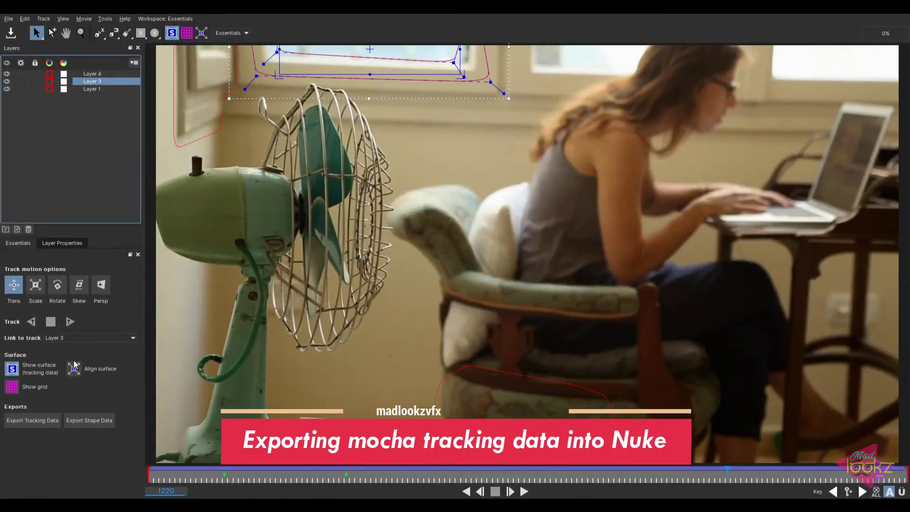
{"action": "left_click", "coordinate": [32, 420]}
{"action": "left_click", "coordinate": [484, 268]}
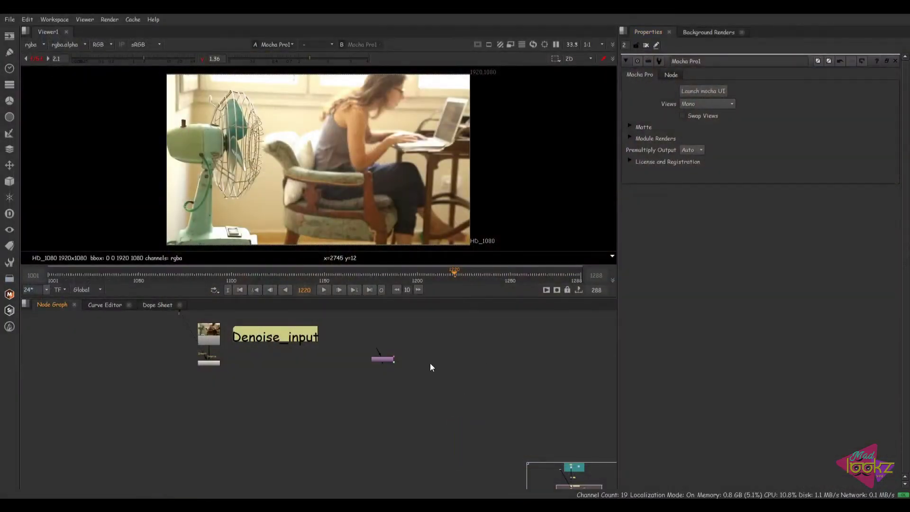
{"action": "key", "text": "ctrl+v"}
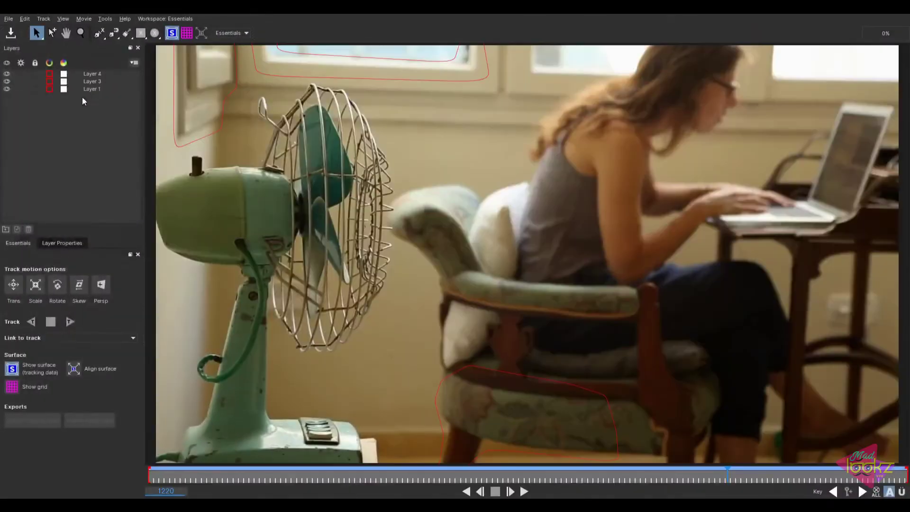
Copy Layer 4's tracking data from Mocha Pro, paste it into Nuke and line the node up with the other corner pins.
{"action": "left_click", "coordinate": [99, 74]}
{"action": "left_click", "coordinate": [28, 420]}
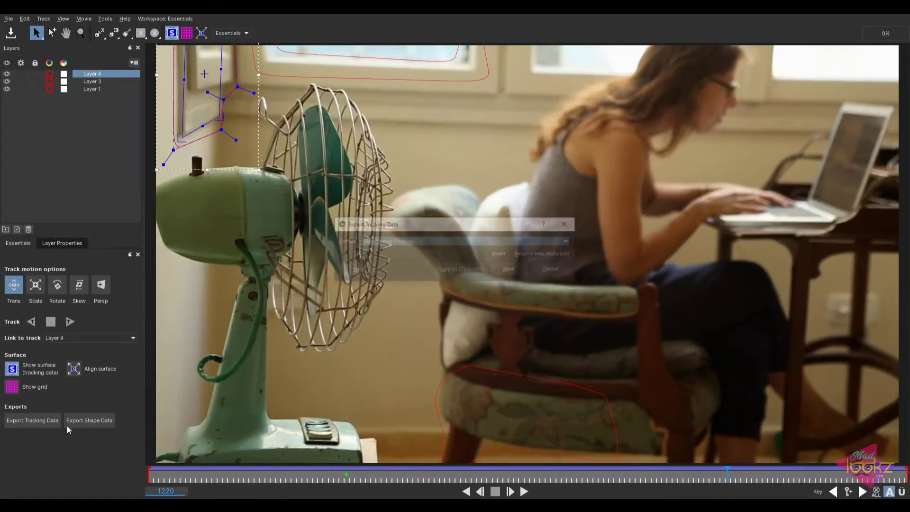
{"action": "left_click", "coordinate": [471, 270]}
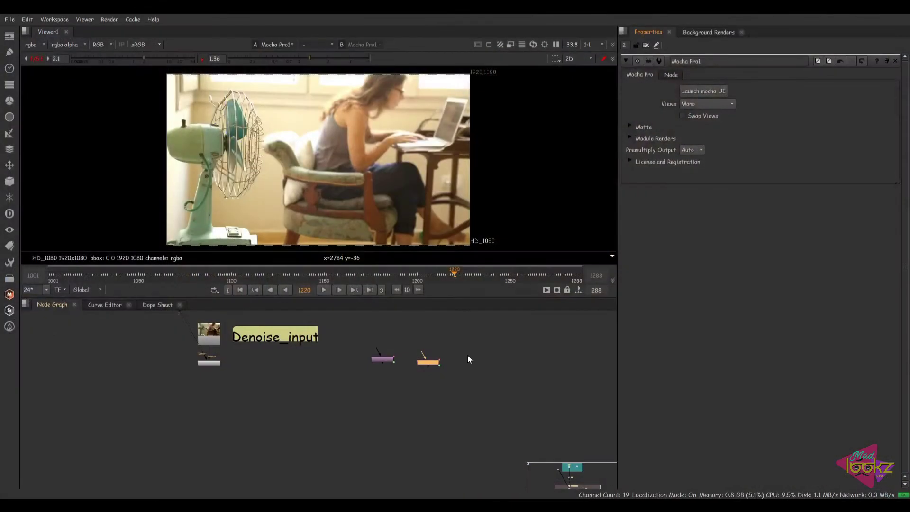
{"action": "key", "text": "ctrl+v"}
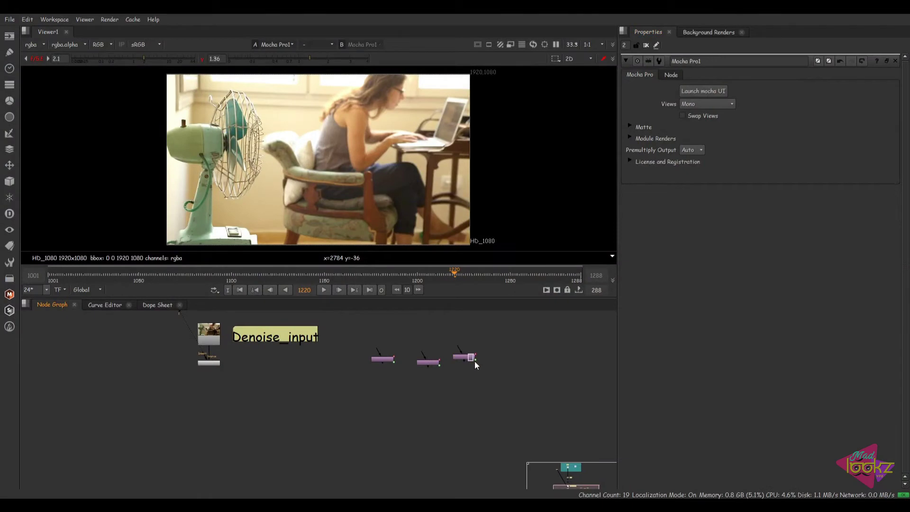
{"action": "left_click_drag", "start_coordinate": [468, 360], "coordinate": [474, 362]}
Open the properties of the Layer 4, Layer 3 and Layer 1 corner pin nodes and inspect their pin points in the viewer.
{"action": "double_click", "coordinate": [474, 363]}
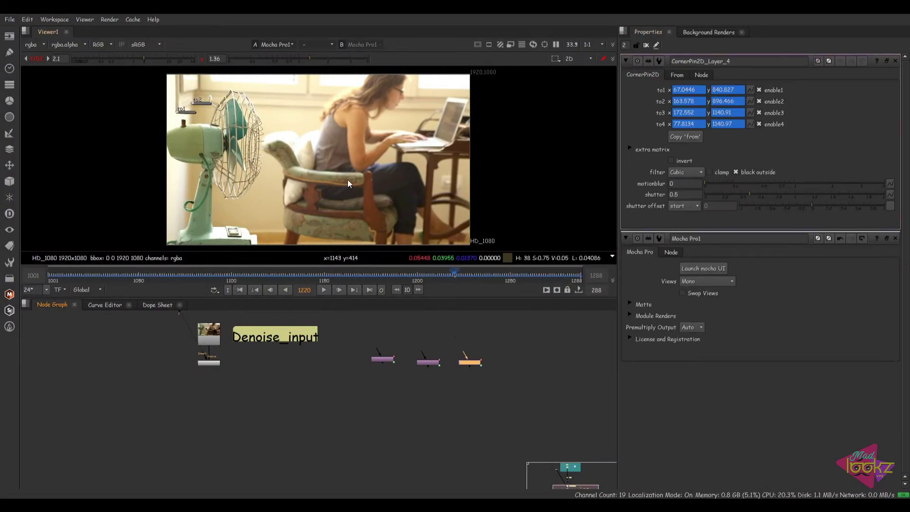
{"action": "double_click", "coordinate": [427, 363]}
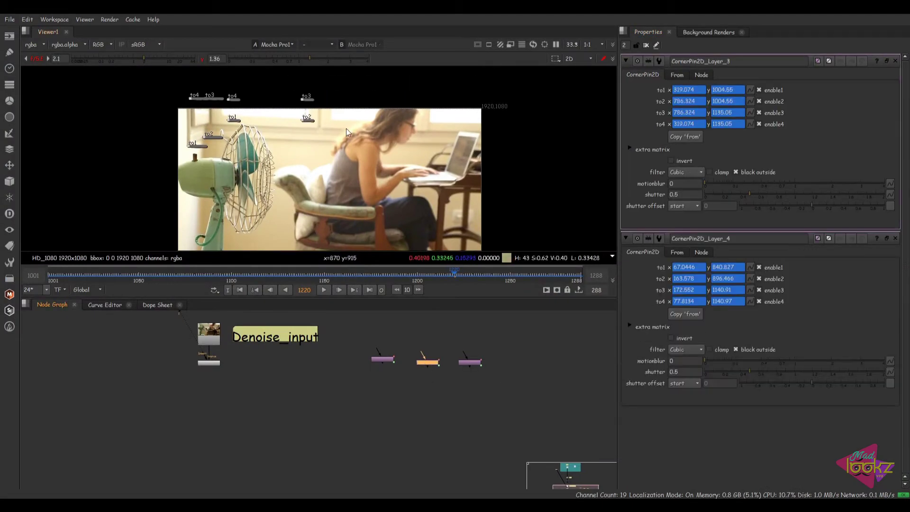
{"action": "double_click", "coordinate": [382, 359]}
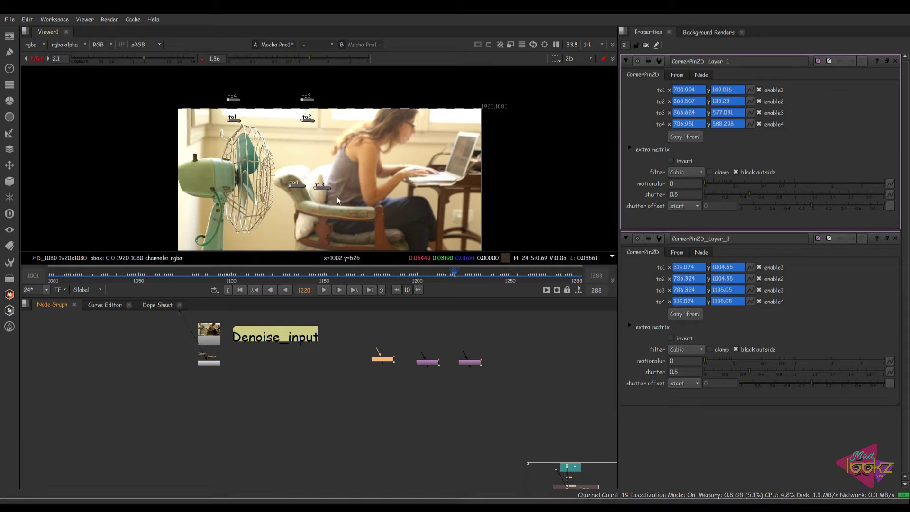
{"action": "scroll", "coordinate": [327, 241], "scroll_direction": "down", "scroll_amount": 1}
{"action": "middle_click_drag", "start_coordinate": [327, 239], "coordinate": [328, 224]}
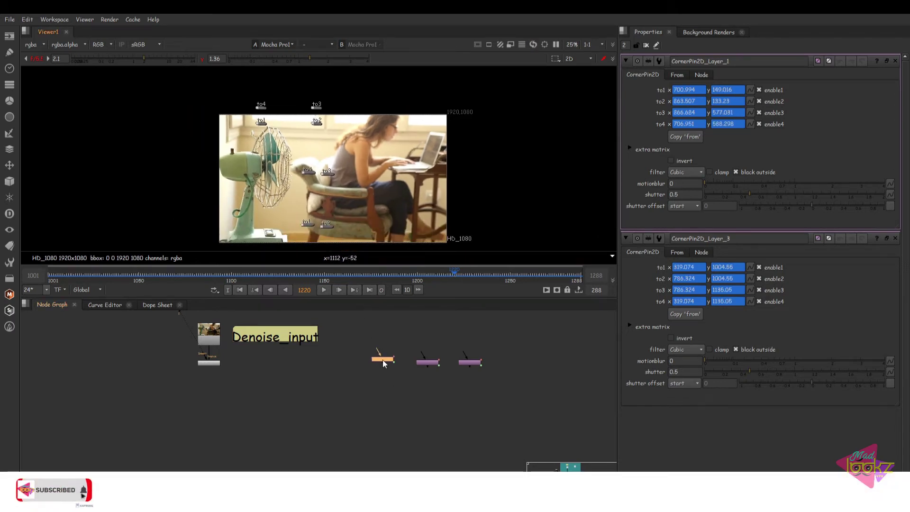
Move the Mocha Pro node out from under the Read node and place it beside it.
{"action": "left_click_drag", "start_coordinate": [383, 360], "coordinate": [388, 365]}
{"action": "middle_click_drag", "start_coordinate": [283, 357], "coordinate": [309, 377]}
{"action": "left_click", "coordinate": [237, 384]}
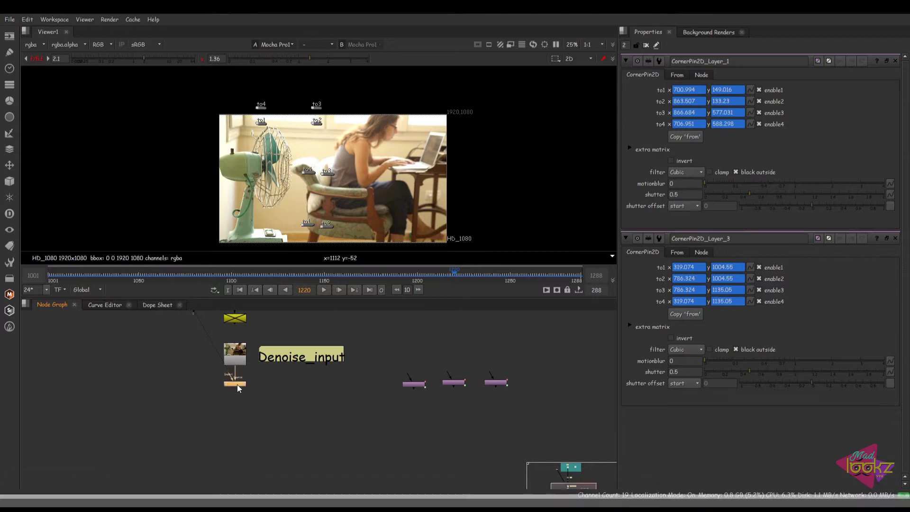
{"action": "left_click", "coordinate": [236, 383]}
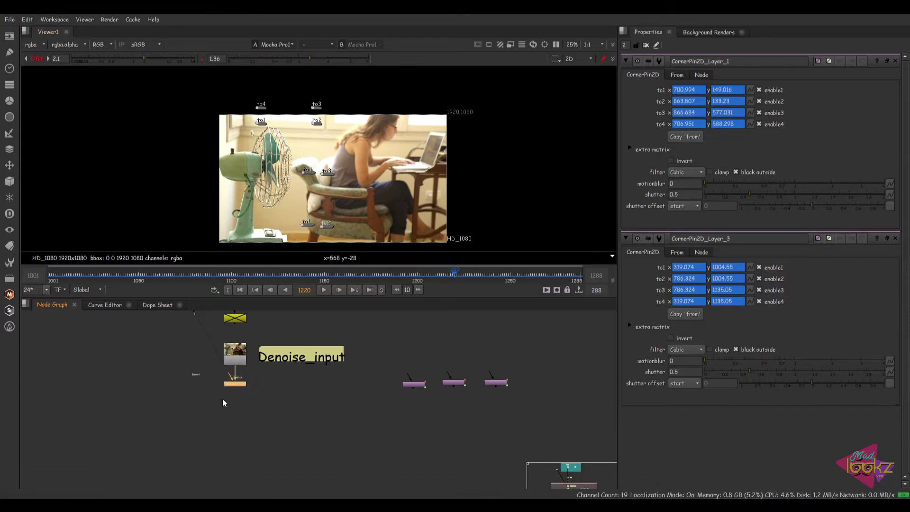
{"action": "key", "text": "Delete"}
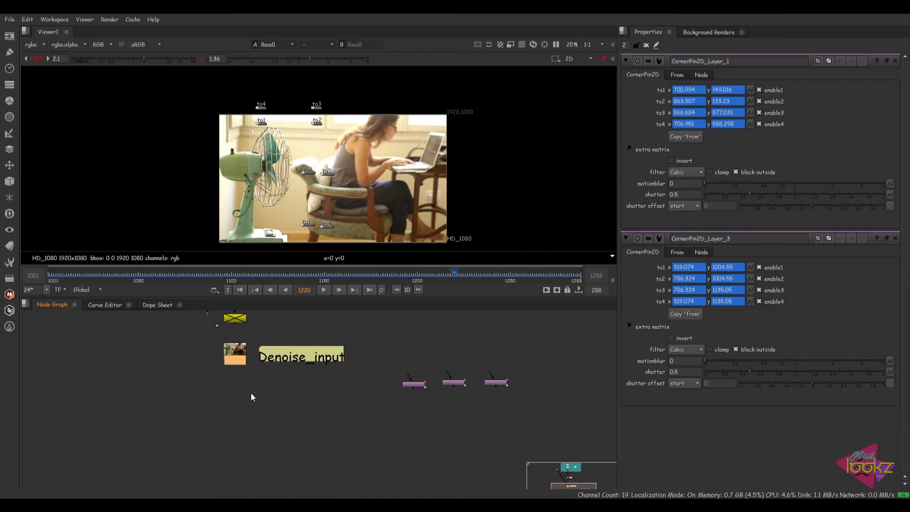
{"action": "key", "text": "ctrl+z"}
{"action": "left_click_drag", "start_coordinate": [189, 374], "coordinate": [186, 356]}
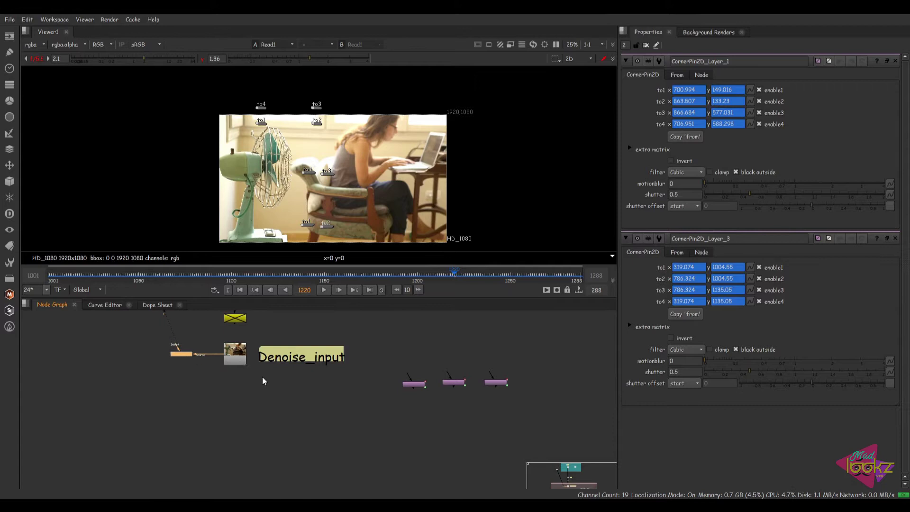
Add a Silhouette Paint node in the empty space below the Read node.
{"action": "middle_click_drag", "start_coordinate": [244, 375], "coordinate": [283, 383]}
{"action": "left_click", "coordinate": [266, 411]}
{"action": "key", "text": "Tab"}
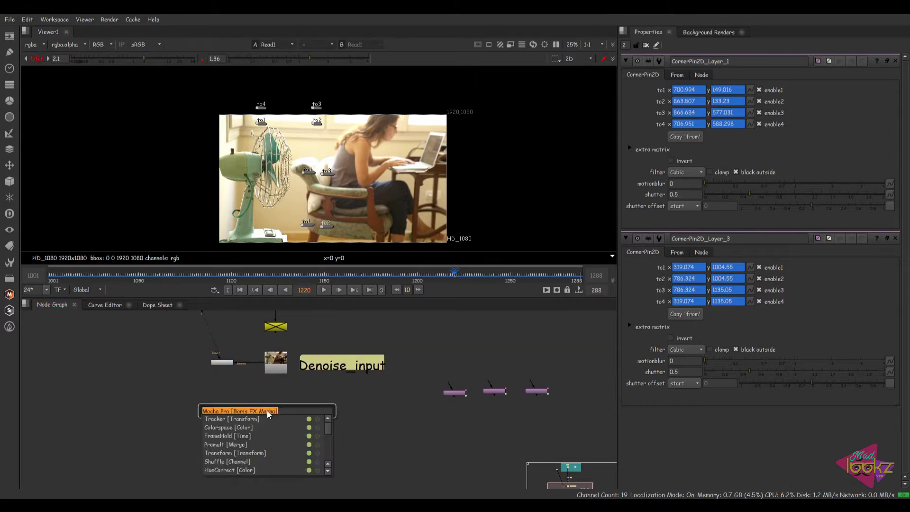
{"action": "key", "text": "Escape"}
{"action": "left_click", "coordinate": [9, 310]}
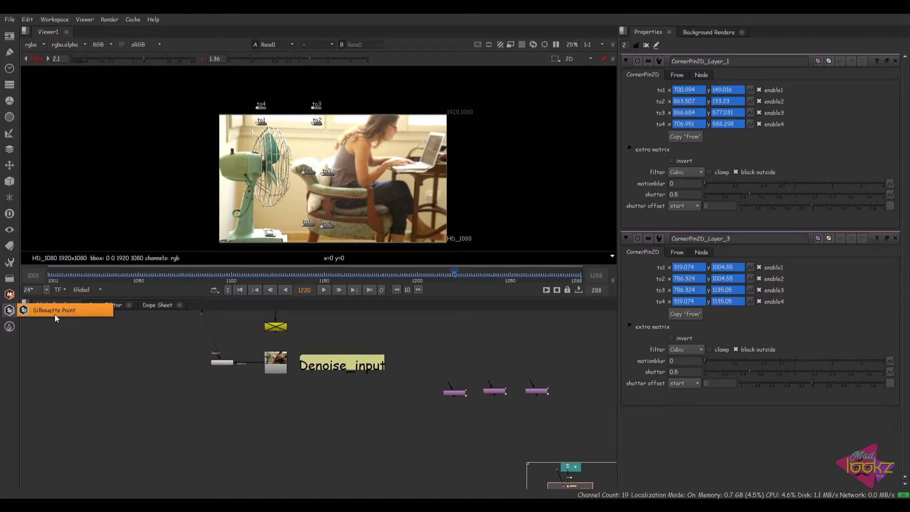
{"action": "left_click", "coordinate": [61, 311]}
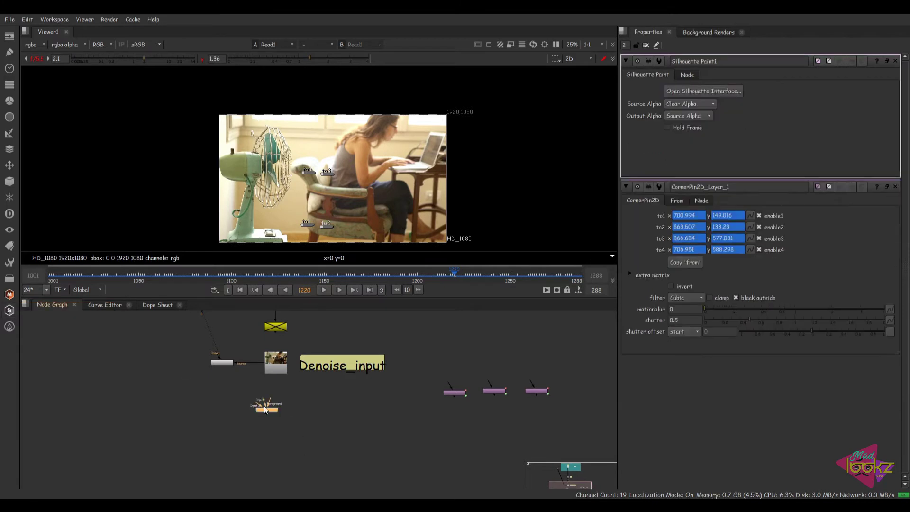
Connect the Silhouette Paint node's Foreground input to Read1 and align the node beneath it.
{"action": "scroll", "coordinate": [278, 392], "scroll_direction": "up", "scroll_amount": 4}
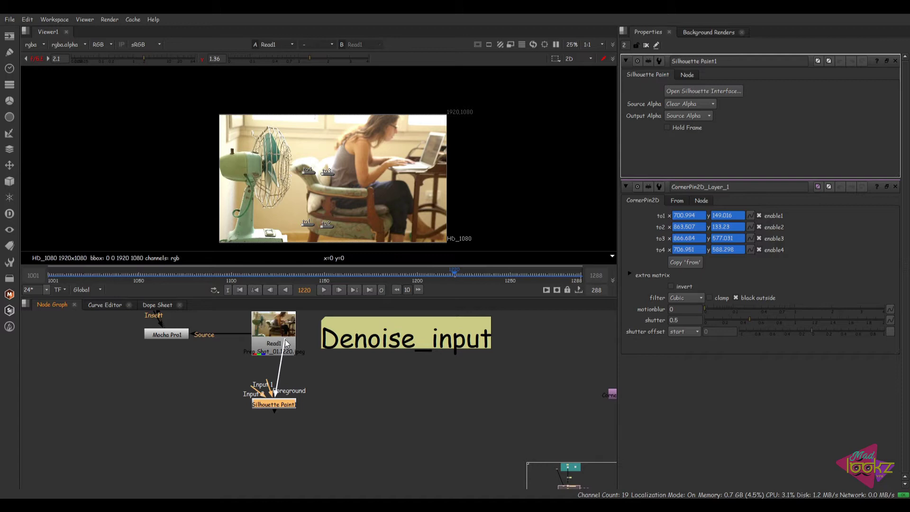
{"action": "left_click_drag", "start_coordinate": [285, 340], "coordinate": [283, 341]}
{"action": "left_click_drag", "start_coordinate": [279, 403], "coordinate": [277, 413]}
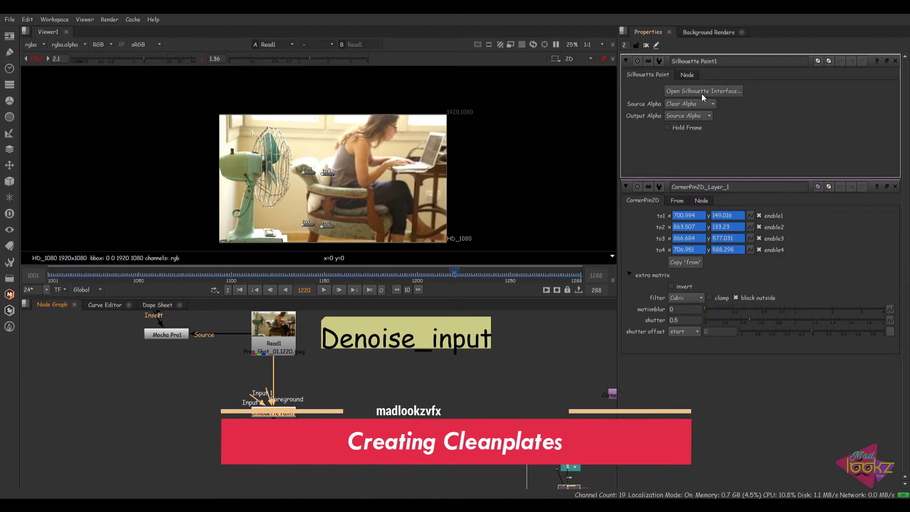
Check the source plate's alpha channel in the viewer and return to the colour view.
{"action": "left_click", "coordinate": [286, 340]}
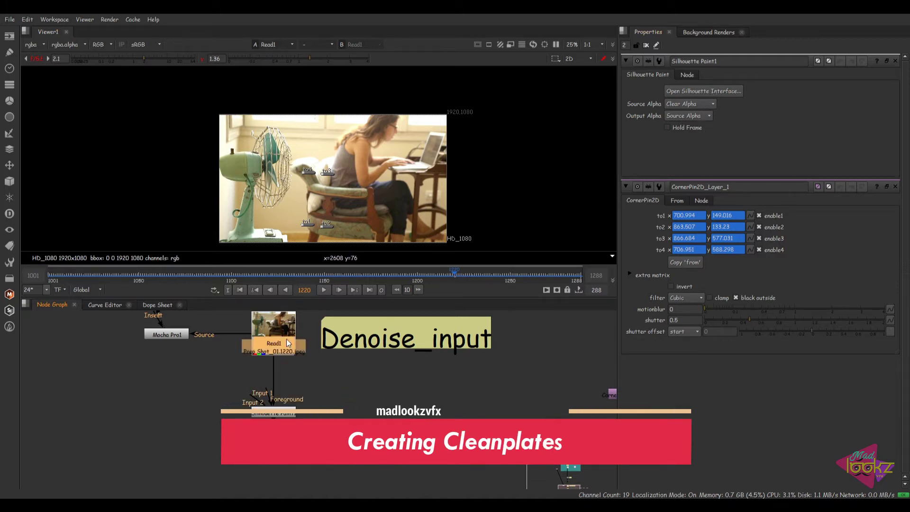
{"action": "left_click", "coordinate": [306, 324]}
{"action": "middle_click_drag", "start_coordinate": [359, 212], "coordinate": [331, 201]}
{"action": "key", "text": "a"}
{"action": "key", "text": "a"}
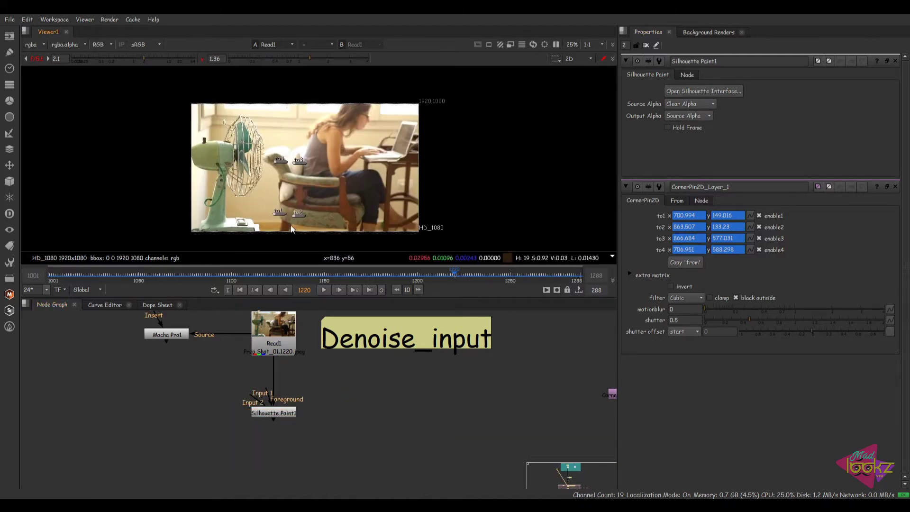
{"action": "scroll", "coordinate": [258, 359], "scroll_direction": "up", "scroll_amount": 5}
{"action": "scroll", "coordinate": [280, 376], "scroll_direction": "down", "scroll_amount": 5}
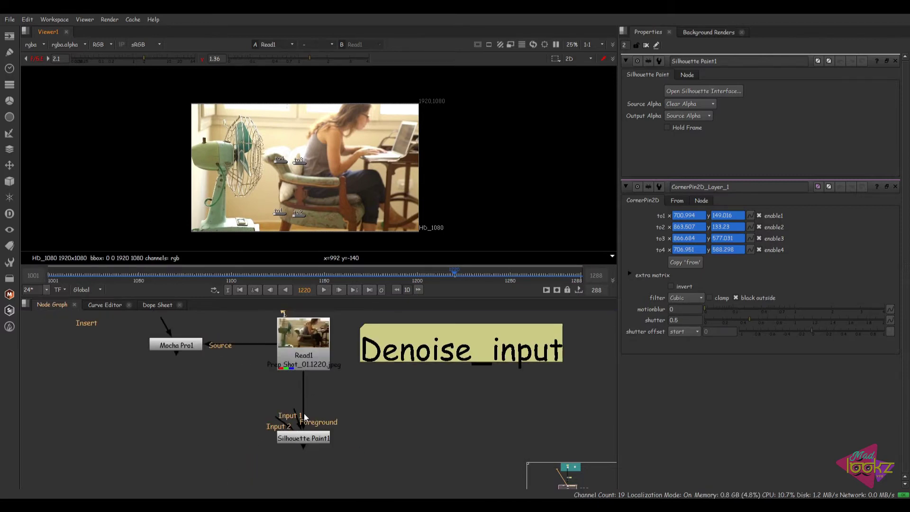
Open the Silhouette interface from the Silhouette Paint node and create a project named Preptraining_v001.
{"action": "left_click", "coordinate": [304, 438]}
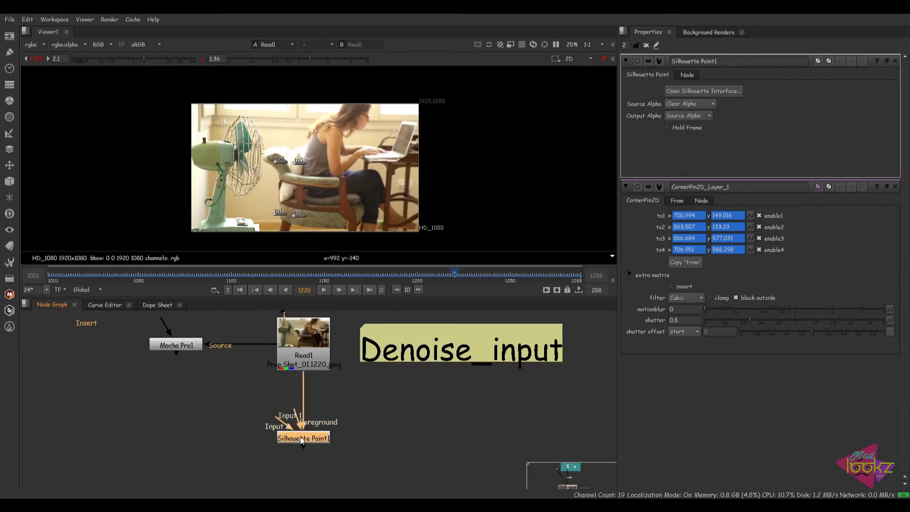
{"action": "left_click", "coordinate": [717, 91]}
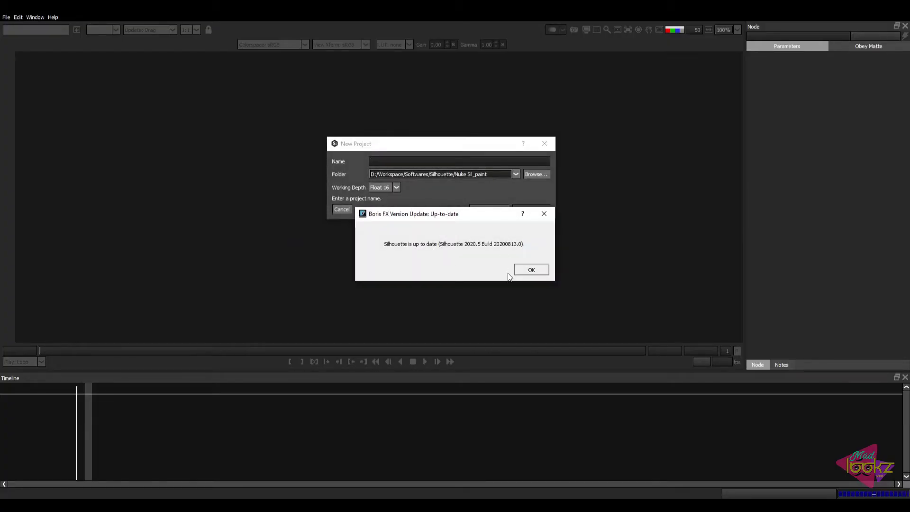
{"action": "left_click", "coordinate": [533, 270]}
{"action": "left_click_drag", "start_coordinate": [424, 149], "coordinate": [427, 161]}
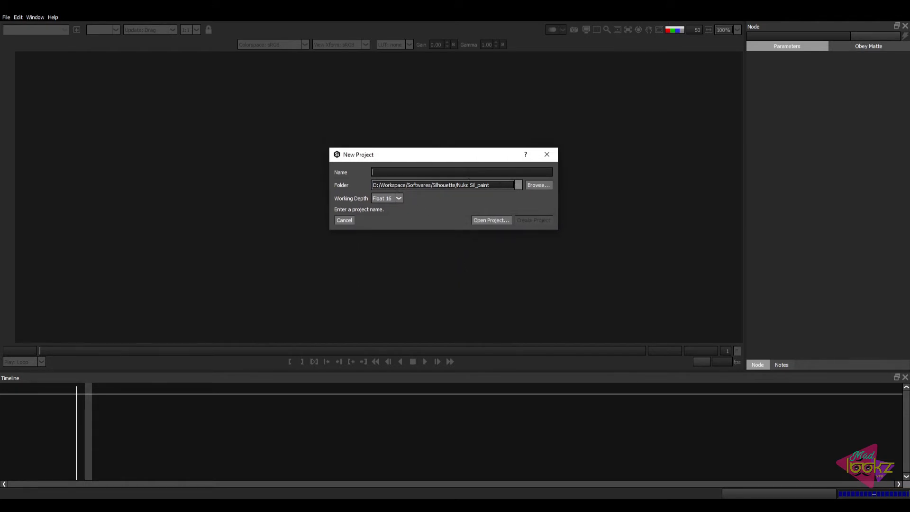
{"action": "type", "text": "Preptraining_v001"}
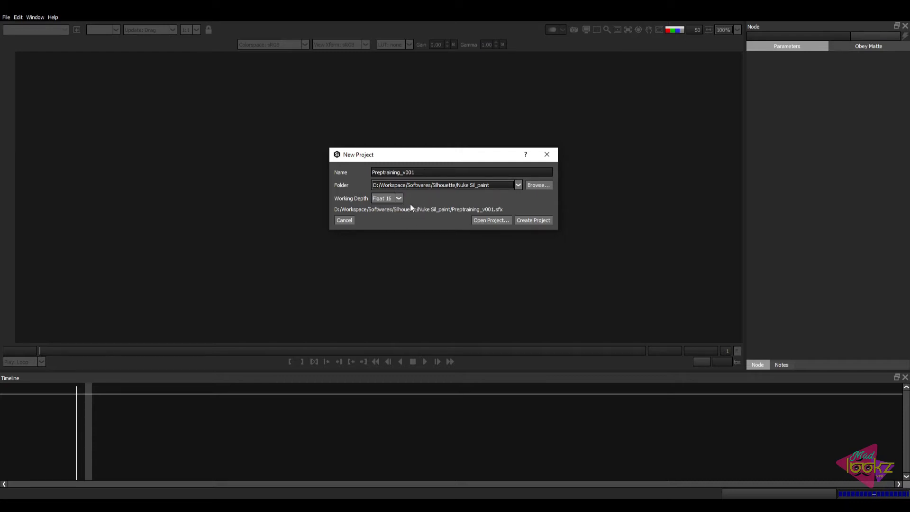
{"action": "left_click", "coordinate": [534, 220]}
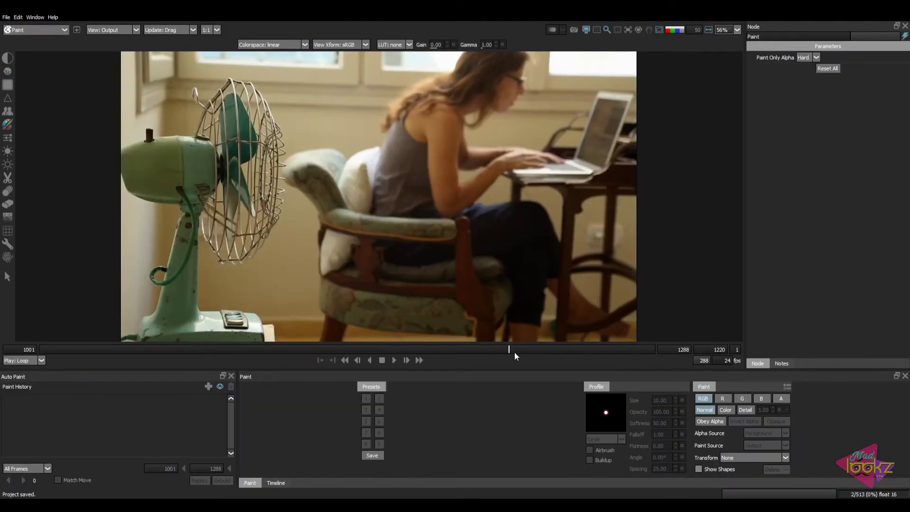
Go to the last frame, 1288, and activate the colour paint brush.
{"action": "left_click_drag", "start_coordinate": [510, 350], "coordinate": [710, 341]}
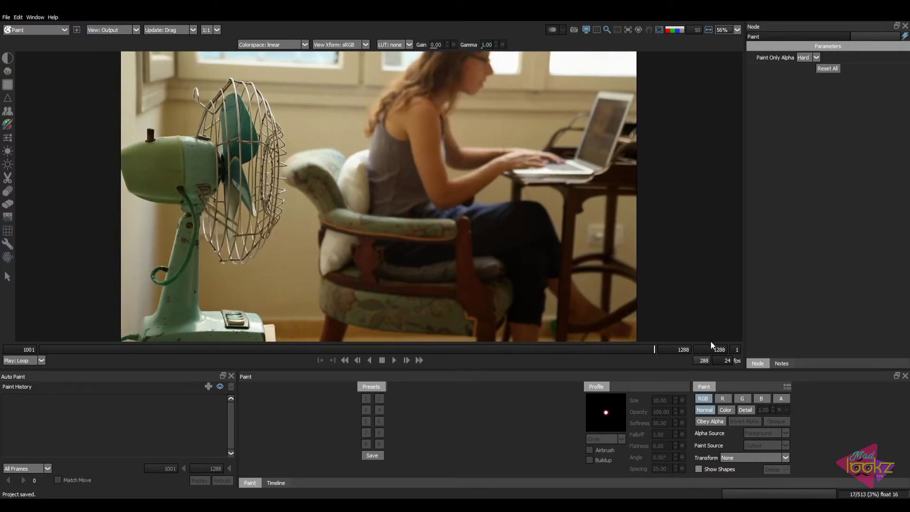
{"action": "mouse_move", "coordinate": [299, 180]}
{"action": "middle_mouse_down"}
{"action": "mouse_move", "coordinate": [291, 152]}
{"action": "mouse_move", "coordinate": [288, 166]}
{"action": "middle_mouse_up"}
{"action": "middle_click_drag", "start_coordinate": [194, 117], "coordinate": [203, 144]}
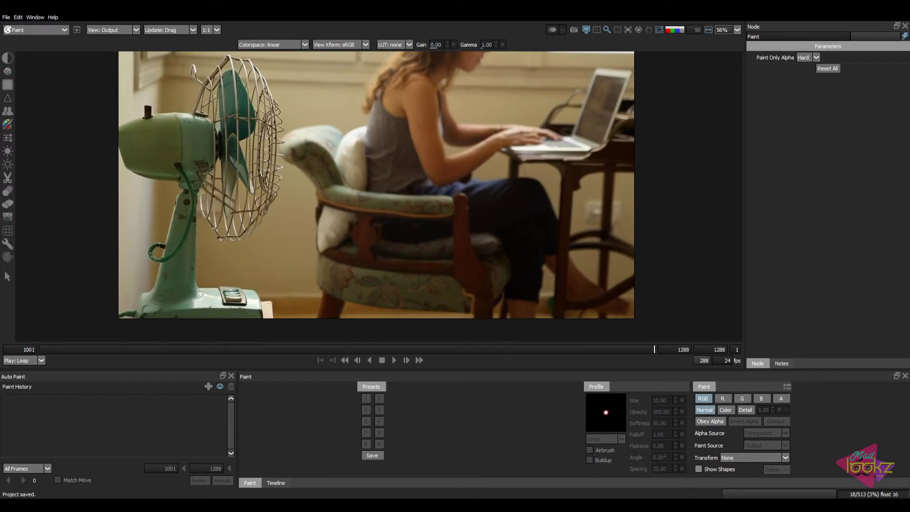
{"action": "left_click", "coordinate": [8, 124]}
{"action": "scroll", "coordinate": [285, 221], "scroll_direction": "down", "scroll_amount": 4}
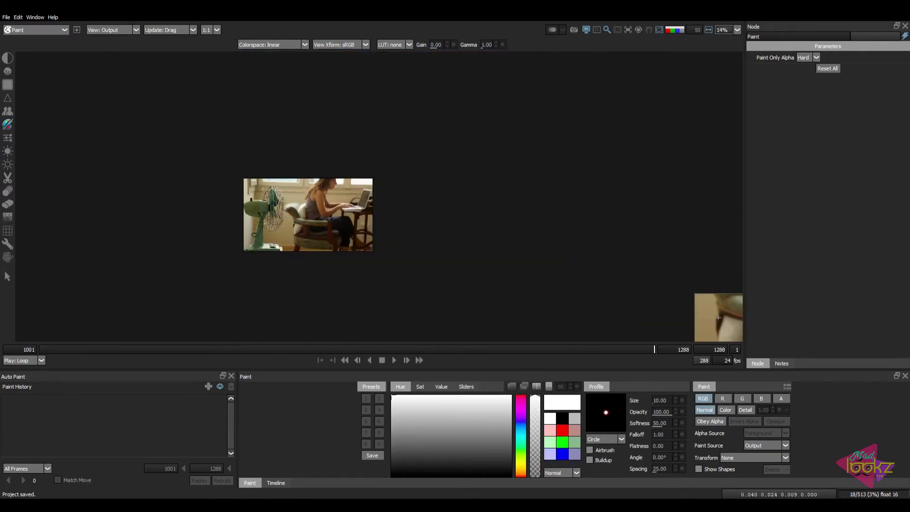
Paint white guide strokes marking a divider line through the fan, a number 1 on the wall strip, and the armchair's outline.
{"action": "scroll", "coordinate": [285, 221], "scroll_direction": "up", "scroll_amount": 4}
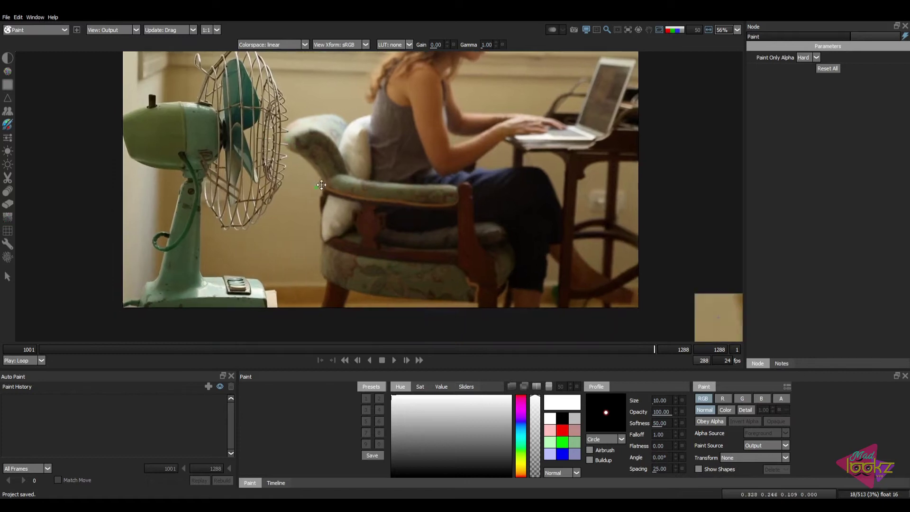
{"action": "scroll", "coordinate": [191, 128], "scroll_direction": "down", "scroll_amount": 2}
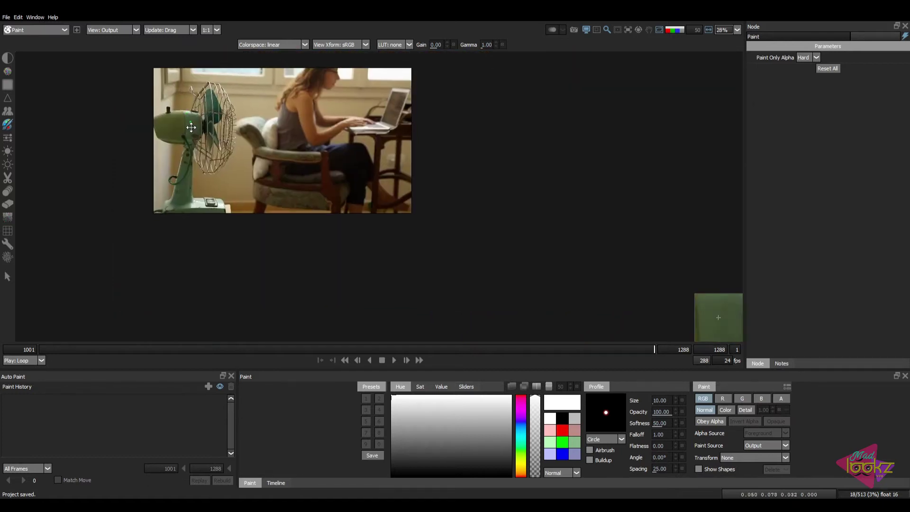
{"action": "middle_click_drag", "start_coordinate": [191, 127], "coordinate": [191, 139]}
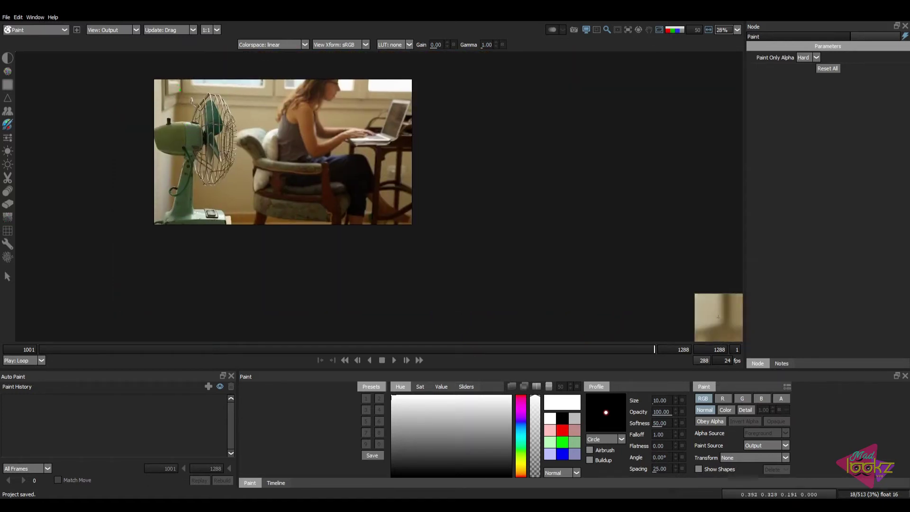
{"action": "left_click_drag", "start_coordinate": [180, 90], "coordinate": [181, 223]}
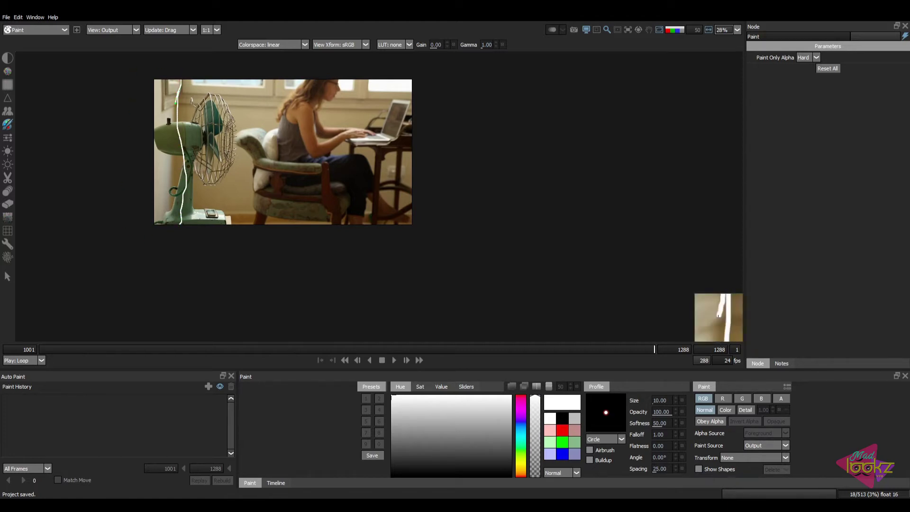
{"action": "left_click_drag", "start_coordinate": [158, 169], "coordinate": [176, 179]}
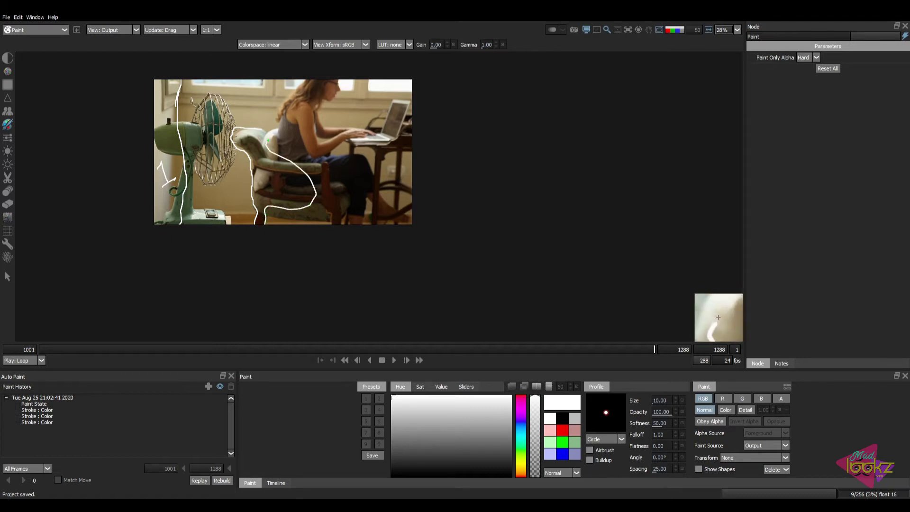
{"action": "left_click_drag", "start_coordinate": [256, 142], "coordinate": [264, 148]}
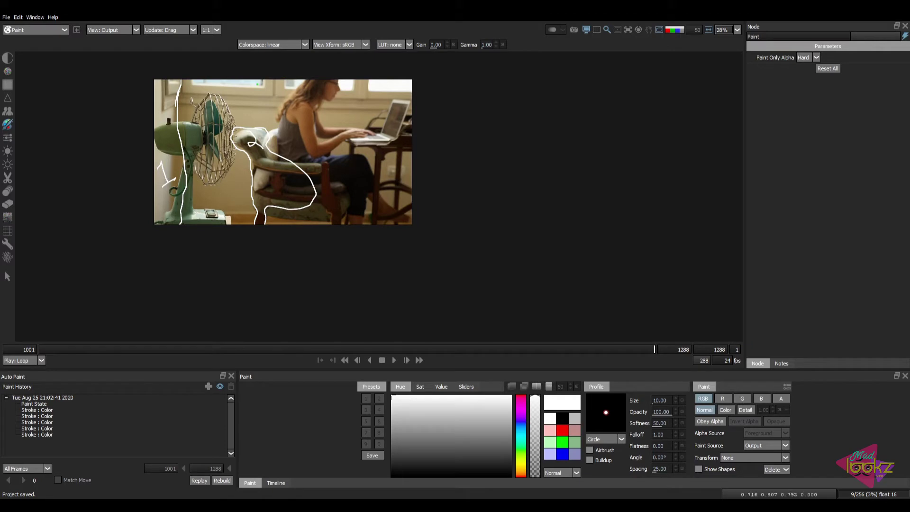
Paint a white guide frame around the fan and armchair area and number that region.
{"action": "left_click_drag", "start_coordinate": [162, 85], "coordinate": [272, 93]}
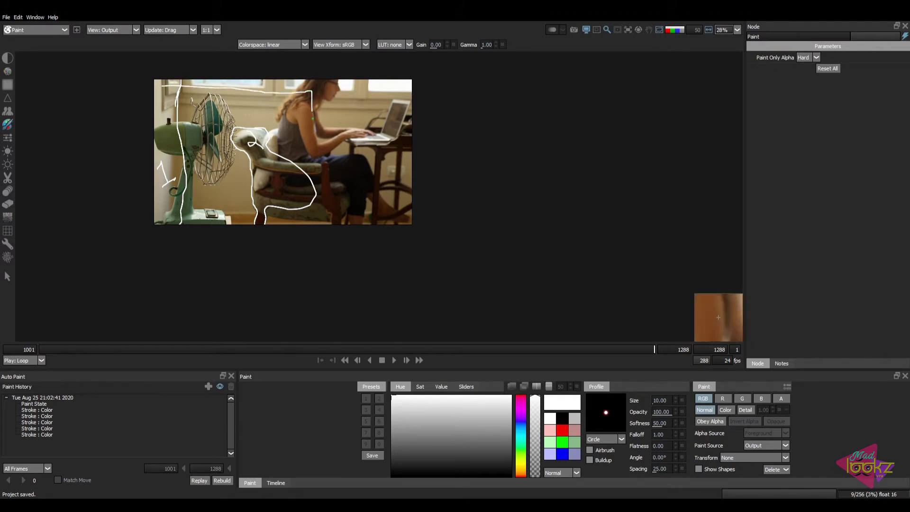
{"action": "left_click_drag", "start_coordinate": [313, 119], "coordinate": [316, 219]}
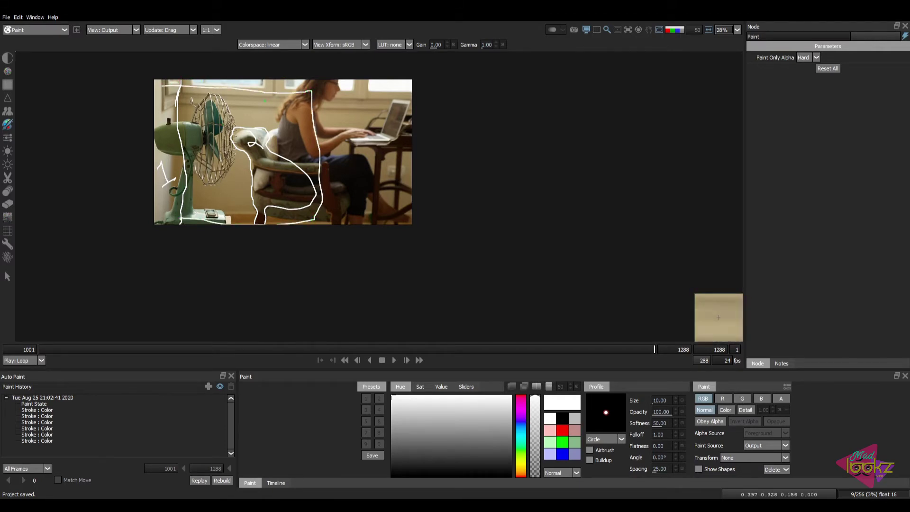
{"action": "mouse_move", "coordinate": [220, 159]}
{"action": "left_mouse_down"}
{"action": "mouse_move", "coordinate": [250, 192]}
{"action": "mouse_move", "coordinate": [232, 204]}
{"action": "left_mouse_up"}
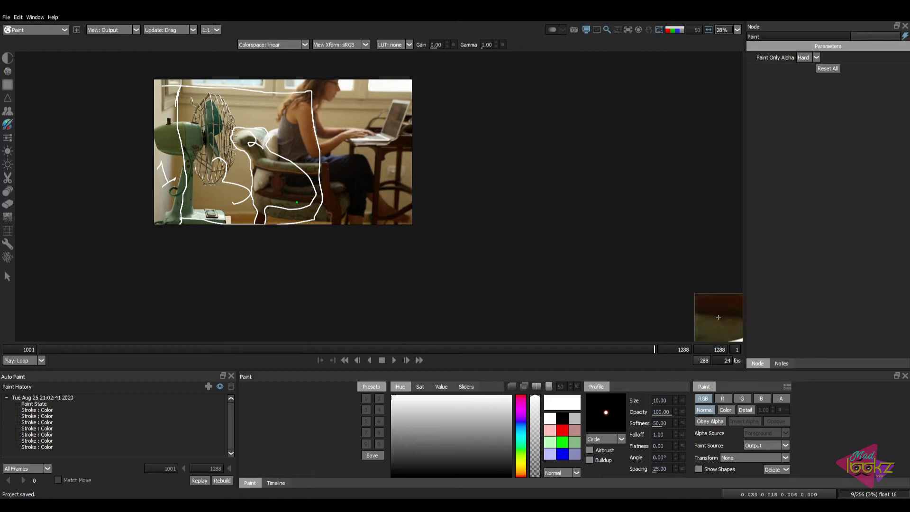
Undo all the white guide strokes on the plate.
{"action": "key", "text": "ctrl+z"}
{"action": "key", "text": "ctrl+z"}
{"action": "key", "text": "ctrl+z"}
{"action": "key", "text": "ctrl+z"}
{"action": "key", "text": "ctrl+z"}
{"action": "key", "text": "ctrl+z"}
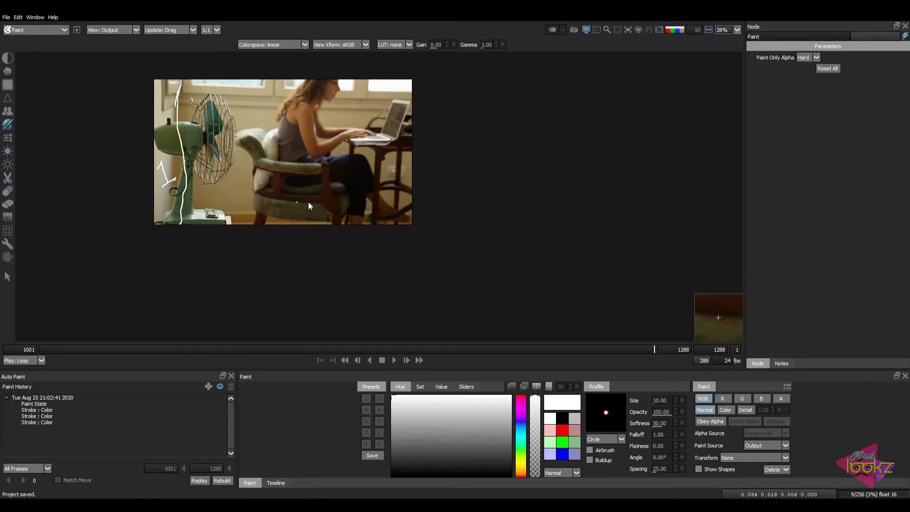
{"action": "key", "text": "ctrl+z"}
{"action": "key", "text": "ctrl+z"}
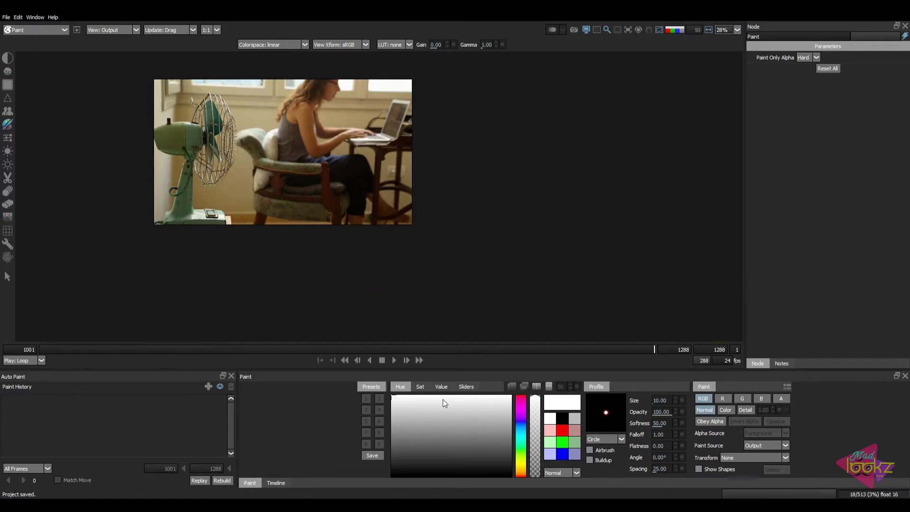
{"action": "left_click", "coordinate": [49, 33]}
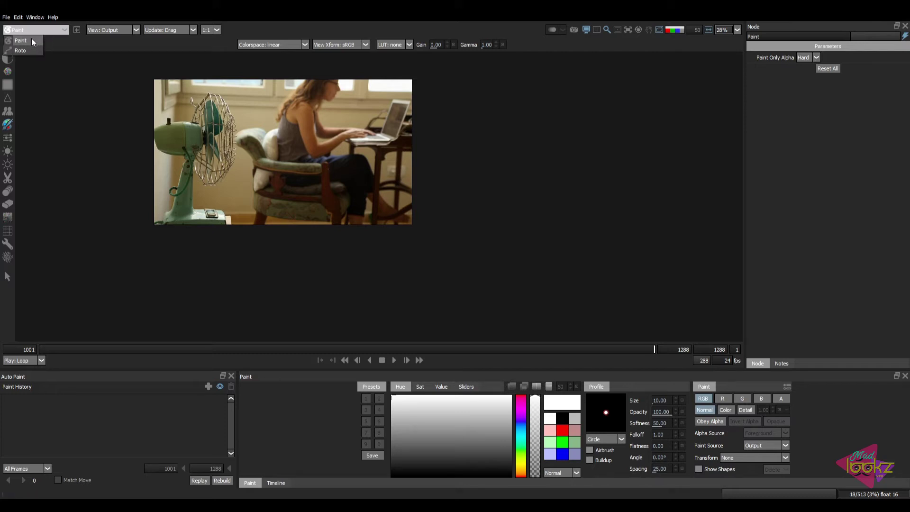
{"action": "left_click", "coordinate": [32, 41]}
{"action": "middle_click_drag", "start_coordinate": [406, 322], "coordinate": [470, 339]}
{"action": "left_click_drag", "start_coordinate": [647, 350], "coordinate": [670, 325]}
Sample the beige wall colour, set the brush size to about 17, and paint over the fan cage wire ends above the chair's armrest.
{"action": "scroll", "coordinate": [314, 223], "scroll_direction": "up", "scroll_amount": 10}
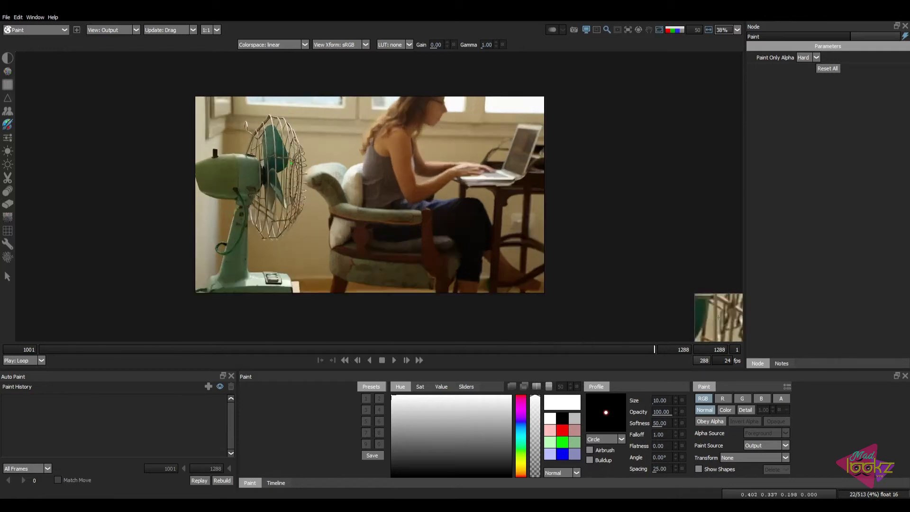
{"action": "scroll", "coordinate": [320, 177], "scroll_direction": "up", "scroll_amount": 4}
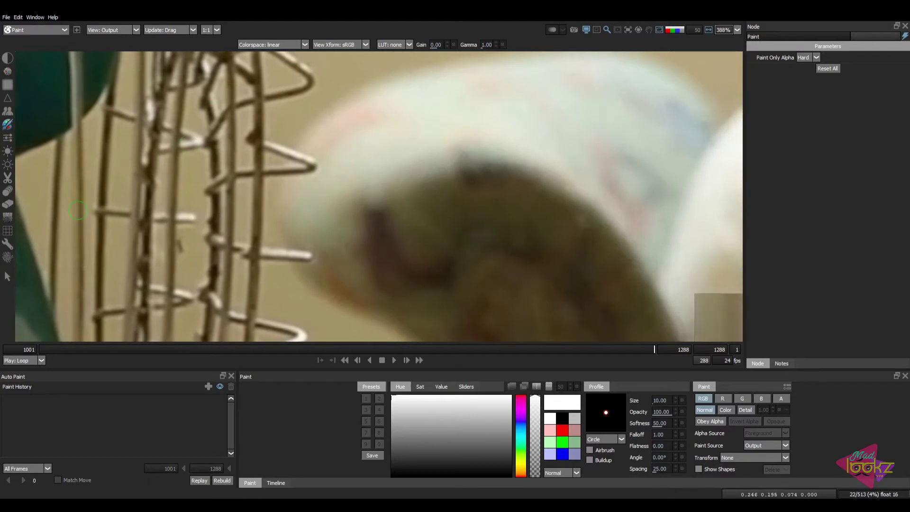
{"action": "middle_click_drag", "start_coordinate": [289, 205], "coordinate": [290, 178]}
{"action": "scroll", "coordinate": [288, 142], "scroll_direction": "down", "scroll_amount": 1}
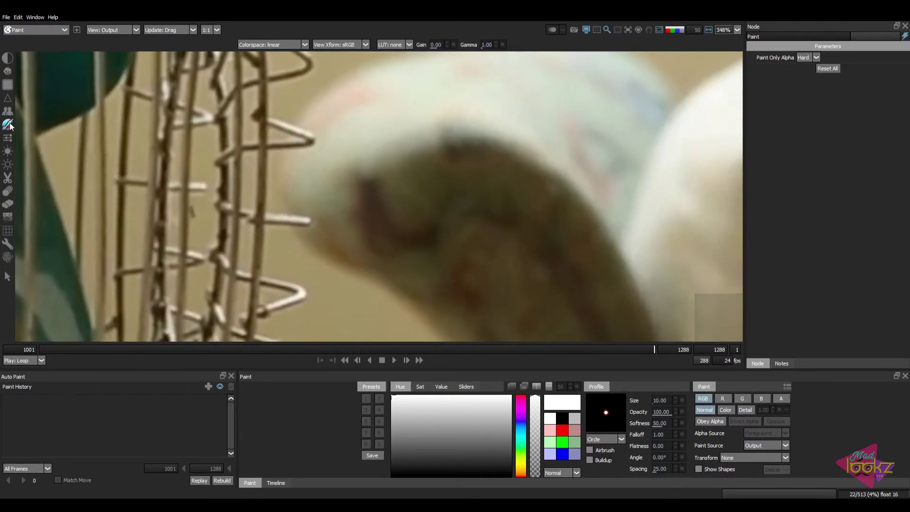
{"action": "left_click", "coordinate": [434, 421]}
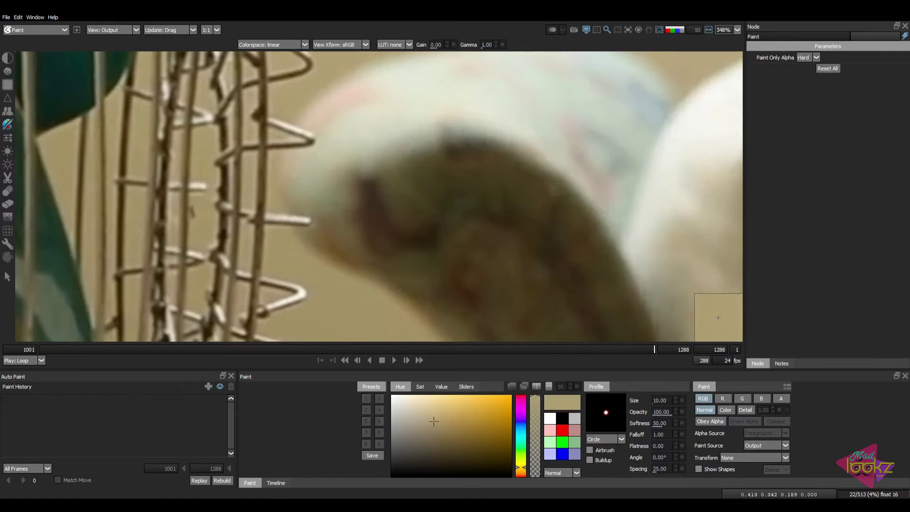
{"action": "middle_click_drag", "start_coordinate": [303, 110], "coordinate": [298, 188]}
{"action": "mouse_move", "coordinate": [297, 172]}
{"action": "left_mouse_down", "text": "ctrl"}
{"action": "mouse_move", "coordinate": [319, 174]}
{"action": "mouse_move", "coordinate": [288, 136]}
{"action": "mouse_move", "coordinate": [271, 154]}
{"action": "left_mouse_up", "text": "ctrl"}
{"action": "left_click", "coordinate": [294, 133]}
{"action": "left_click", "coordinate": [303, 146]}
{"action": "left_click", "coordinate": [297, 149]}
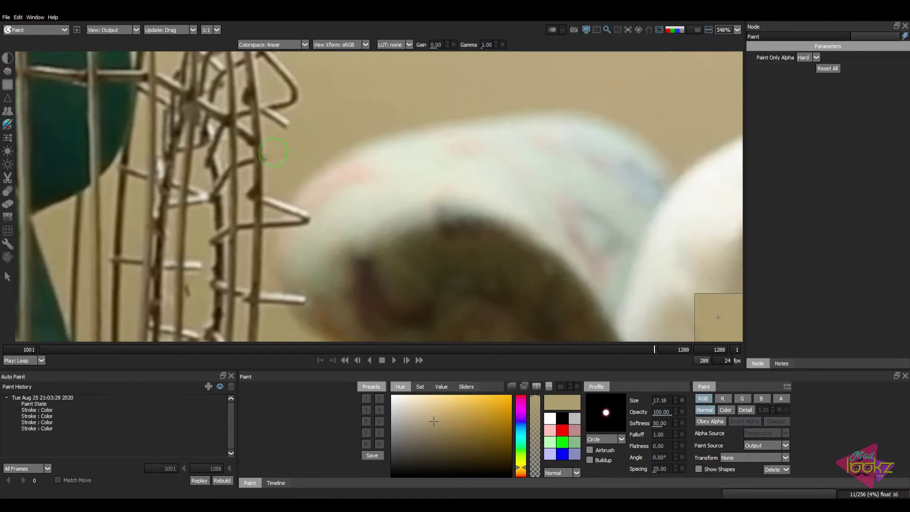
Paint the wall colour over the outer vertical cage wire and the small wire tip above the armrest.
{"action": "left_click", "coordinate": [269, 155]}
{"action": "left_click", "coordinate": [269, 155]}
{"action": "left_click", "coordinate": [264, 156]}
{"action": "middle_click_drag", "start_coordinate": [272, 154], "coordinate": [307, 156]}
{"action": "scroll", "coordinate": [345, 155], "scroll_direction": "down", "scroll_amount": 2}
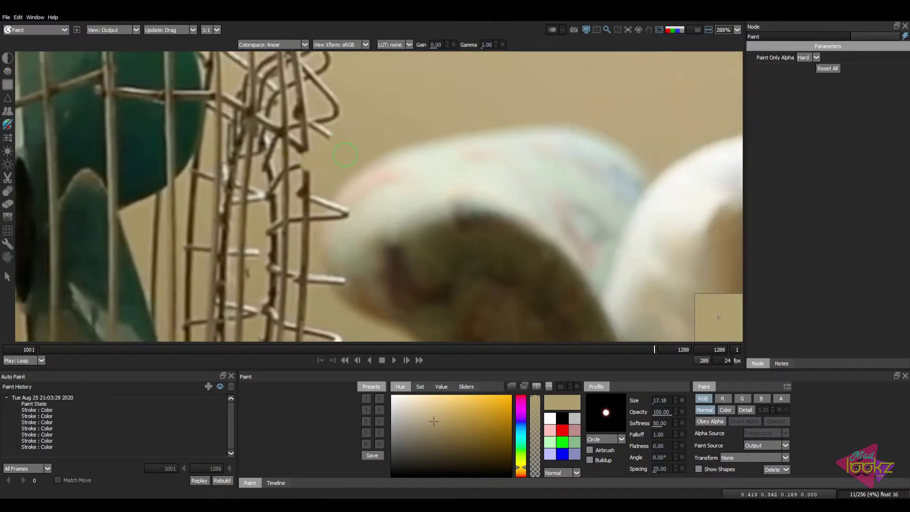
{"action": "left_click", "coordinate": [332, 135]}
{"action": "scroll", "coordinate": [308, 124], "scroll_direction": "down", "scroll_amount": 2}
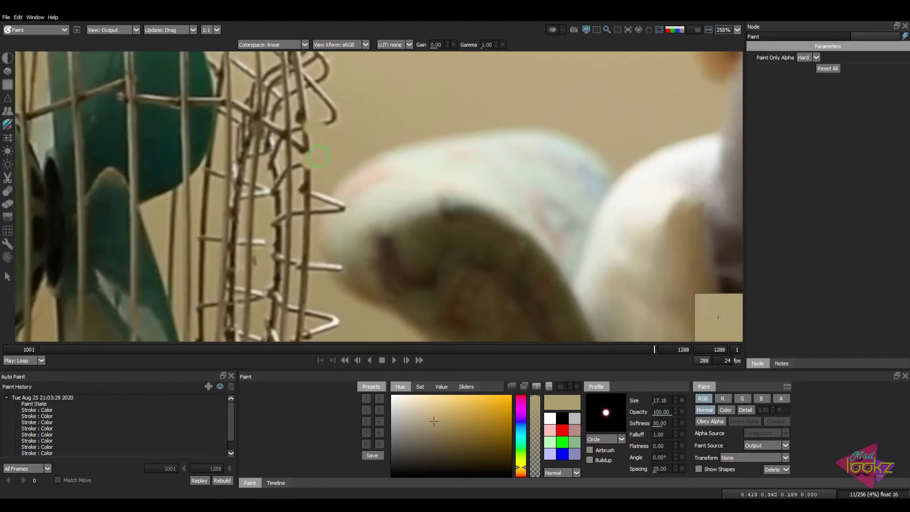
Paint out more of the outer cage wire beside the armrest, resampling the wall colour and enlarging the brush to about 19.
{"action": "middle_click_drag", "start_coordinate": [338, 155], "coordinate": [340, 156]}
{"action": "left_click_drag", "start_coordinate": [312, 133], "coordinate": [314, 149]}
{"action": "left_click", "coordinate": [316, 158]}
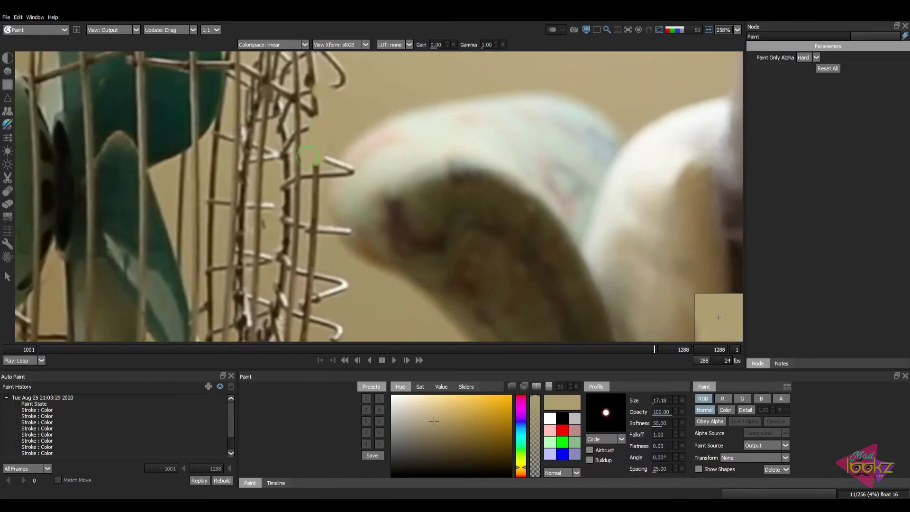
{"action": "left_click_drag", "start_coordinate": [324, 219], "coordinate": [316, 168], "text": "ctrl"}
{"action": "key", "text": "bracketright"}
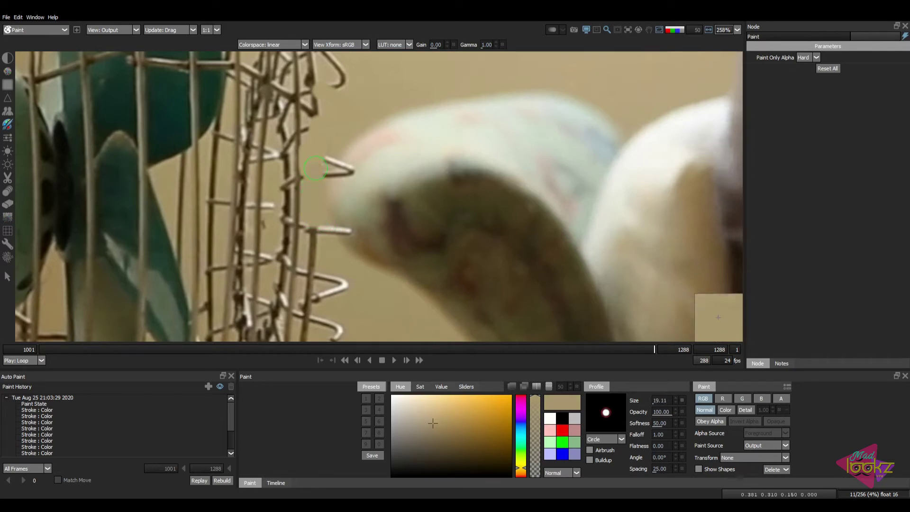
Paint out the outer cage wire further down, then resample the wall colour above the armrest and trim the upper prong's end.
{"action": "middle_click_drag", "start_coordinate": [329, 240], "coordinate": [314, 173]}
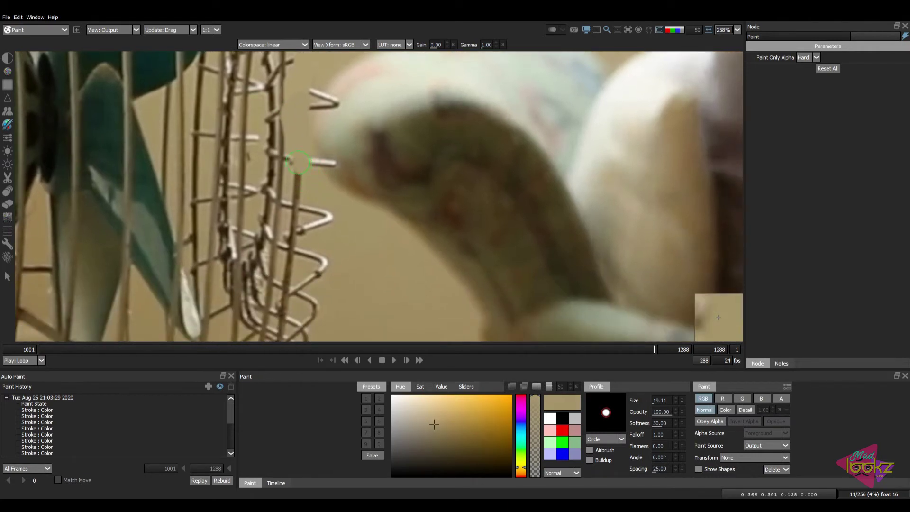
{"action": "left_click_drag", "start_coordinate": [294, 165], "coordinate": [298, 201]}
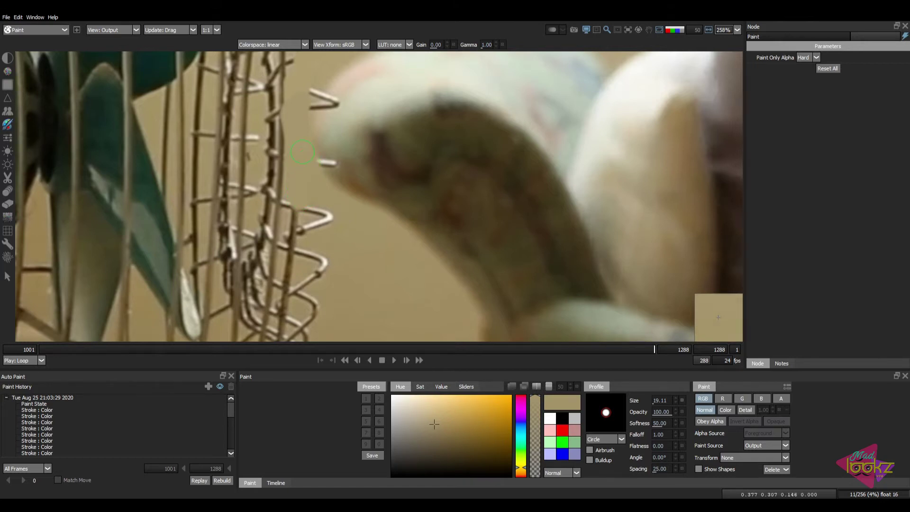
{"action": "middle_click_drag", "start_coordinate": [320, 78], "coordinate": [324, 139]}
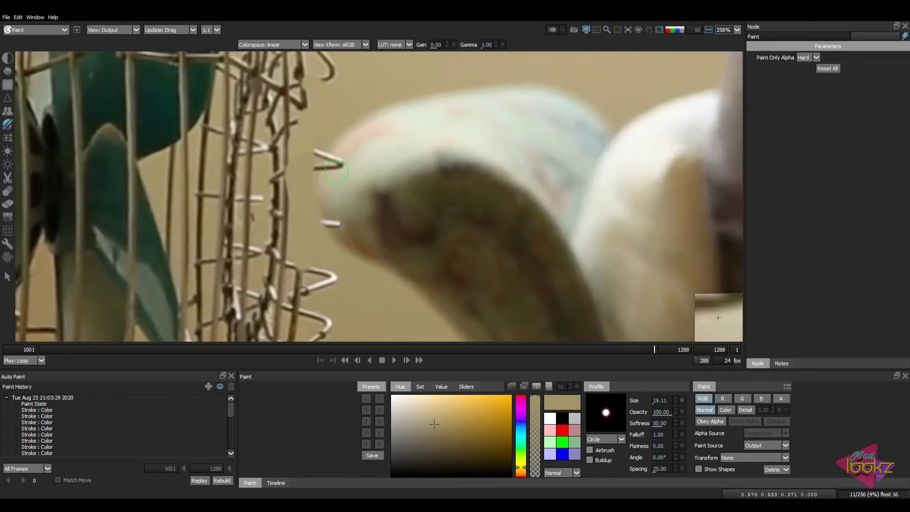
{"action": "left_click", "coordinate": [318, 132], "text": "ctrl"}
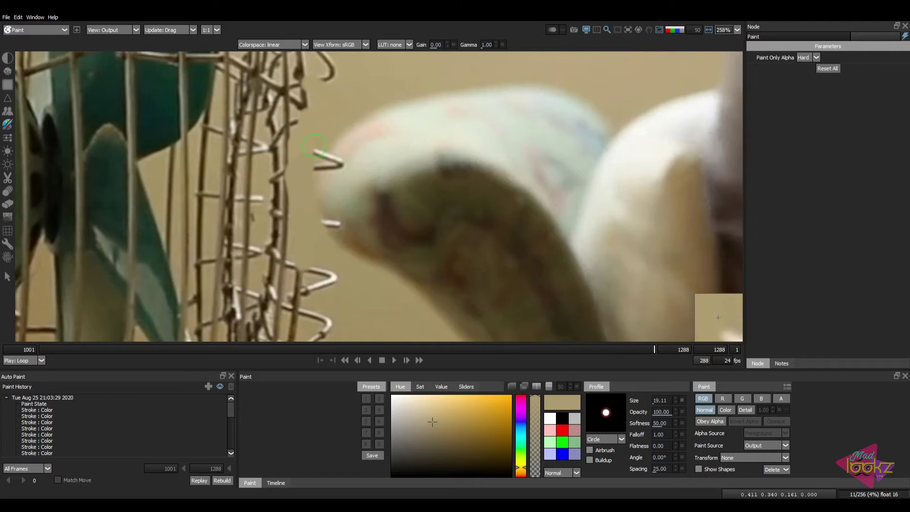
{"action": "left_click_drag", "start_coordinate": [315, 145], "coordinate": [313, 147]}
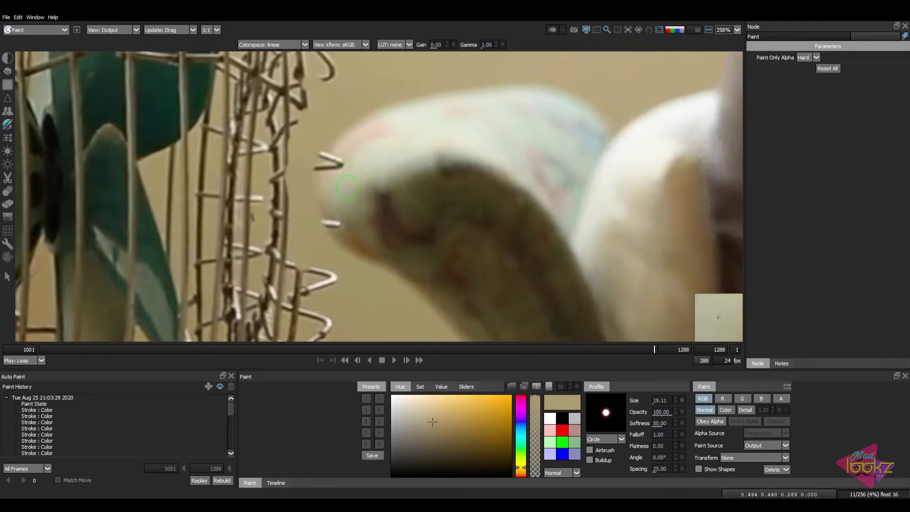
Clone clean armrest and wall texture over the V-shaped wire prong at the armrest's edge, using a brush size of about 12.
{"action": "scroll", "coordinate": [334, 160], "scroll_direction": "up", "scroll_amount": 4}
{"action": "key", "text": "d"}
{"action": "scroll", "coordinate": [344, 167], "scroll_direction": "up", "scroll_amount": 4}
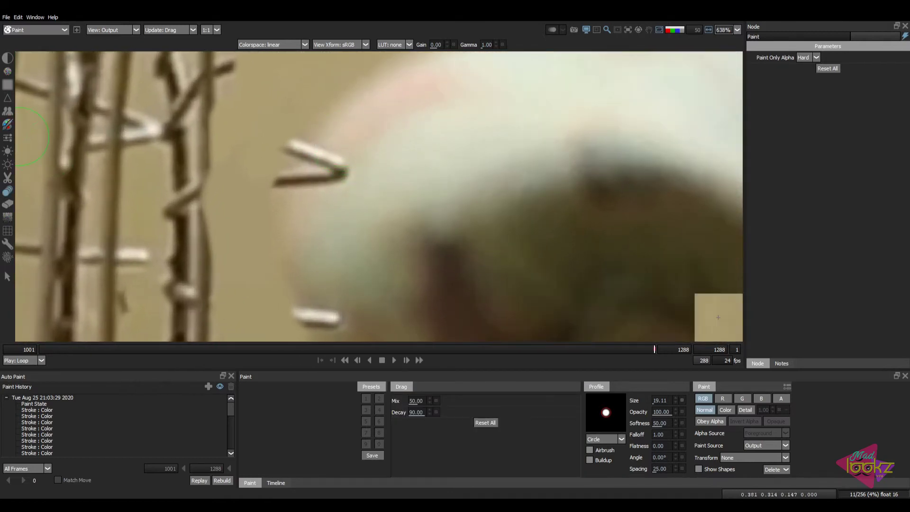
{"action": "left_click", "coordinate": [7, 111]}
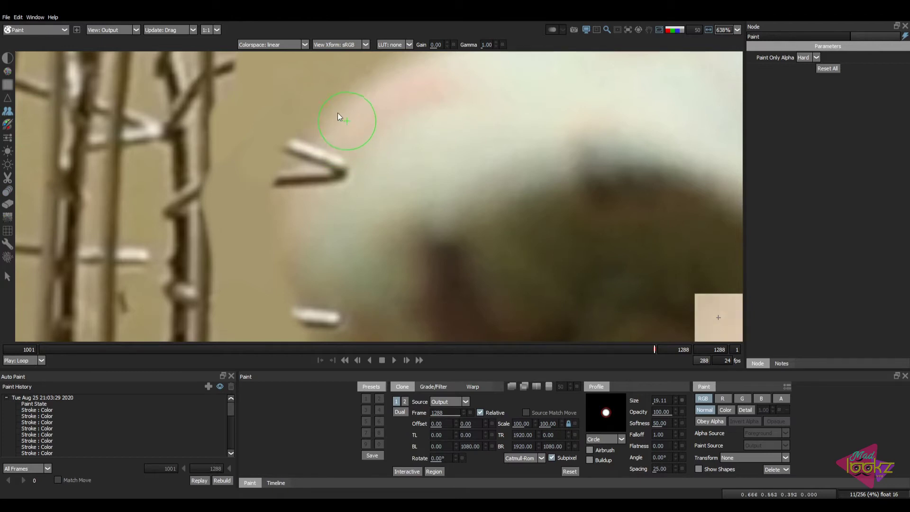
{"action": "left_click_drag", "start_coordinate": [336, 113], "coordinate": [309, 149], "text": "shift"}
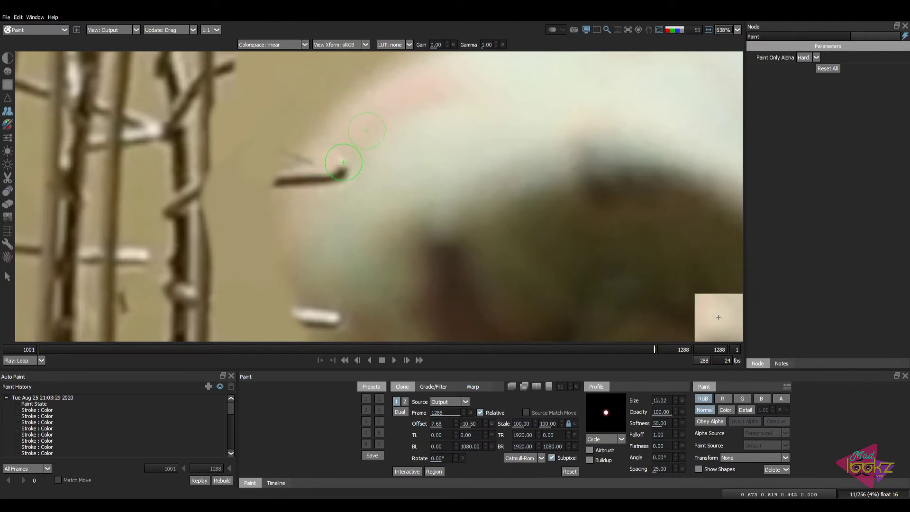
{"action": "left_click_drag", "start_coordinate": [346, 177], "coordinate": [328, 180]}
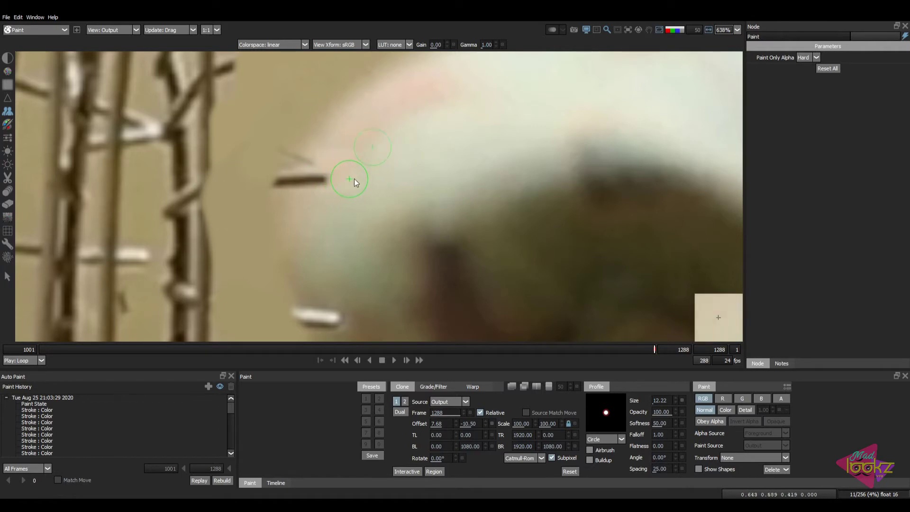
{"action": "mouse_move", "coordinate": [257, 247]}
{"action": "left_mouse_down", "text": "shift"}
{"action": "mouse_move", "coordinate": [292, 176]}
{"action": "mouse_move", "coordinate": [331, 181]}
{"action": "left_mouse_up", "text": "shift"}
{"action": "middle_click_drag", "start_coordinate": [311, 185], "coordinate": [318, 211]}
Smooth the leftover prong traces along the armrest's edge with the Drag brush.
{"action": "key", "text": "d"}
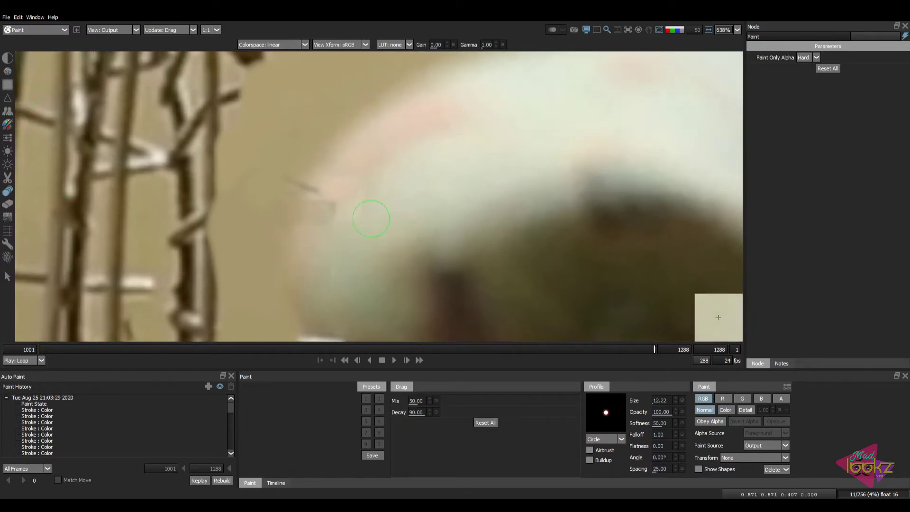
{"action": "middle_click_drag", "start_coordinate": [359, 201], "coordinate": [341, 207]}
{"action": "key", "text": "1"}
{"action": "key", "text": "2"}
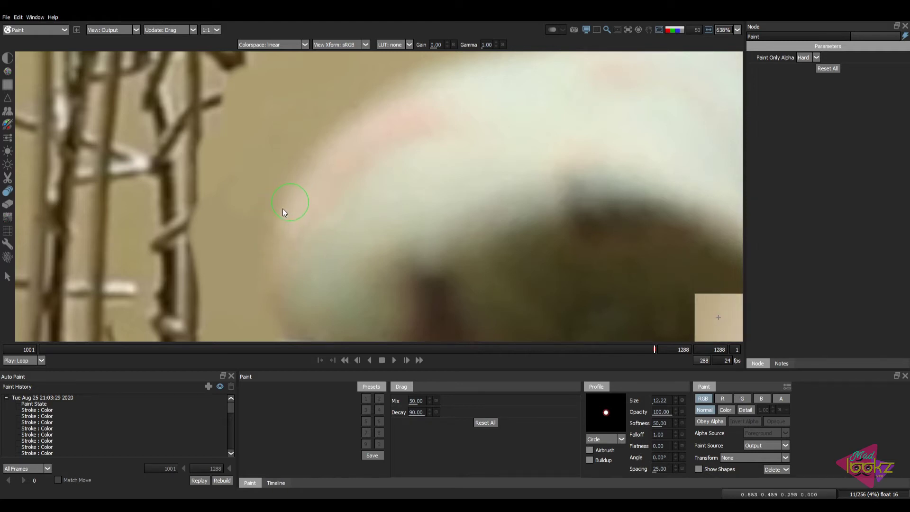
Switch to the Blur brush with a size of about 20 and set the blur radius to 3.
{"action": "scroll", "coordinate": [383, 240], "scroll_direction": "down", "scroll_amount": 3}
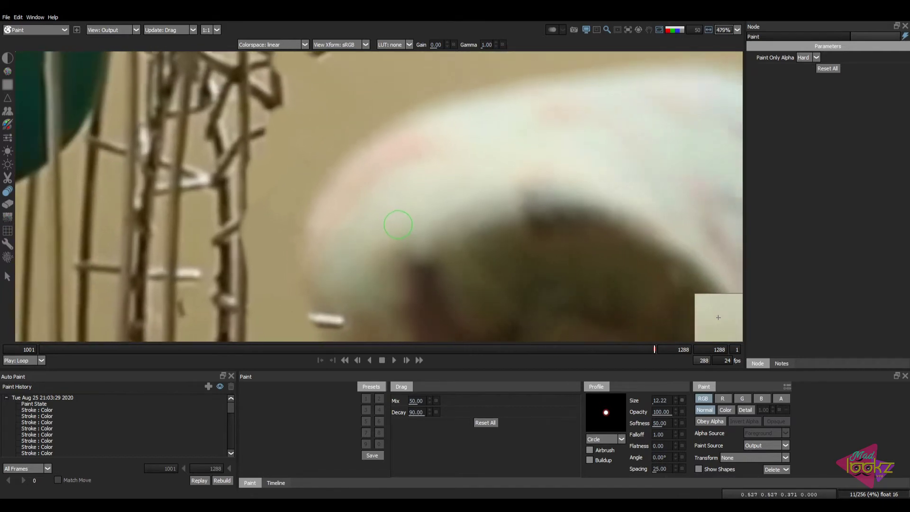
{"action": "left_click", "coordinate": [7, 84]}
{"action": "left_click_drag", "start_coordinate": [339, 237], "coordinate": [345, 238], "text": "ctrl"}
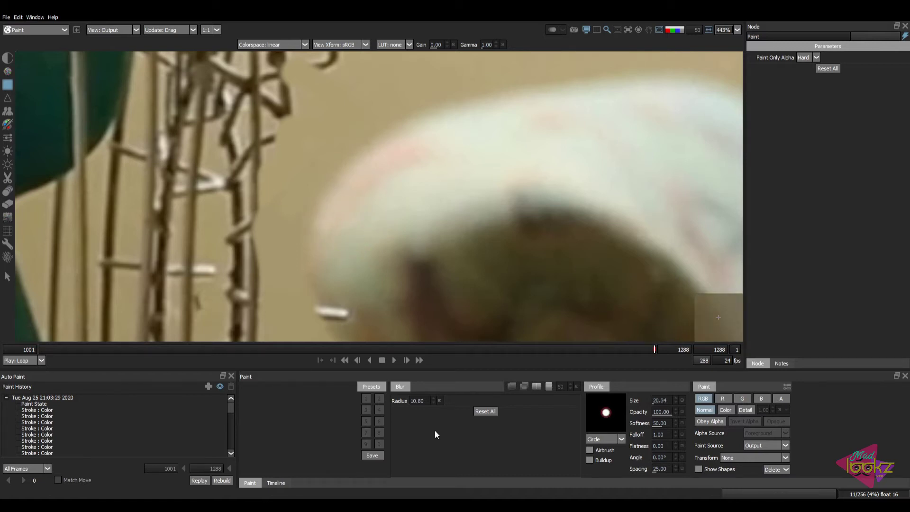
{"action": "right_click", "coordinate": [420, 400]}
{"action": "type", "text": "3"}
{"action": "key", "text": "Return"}
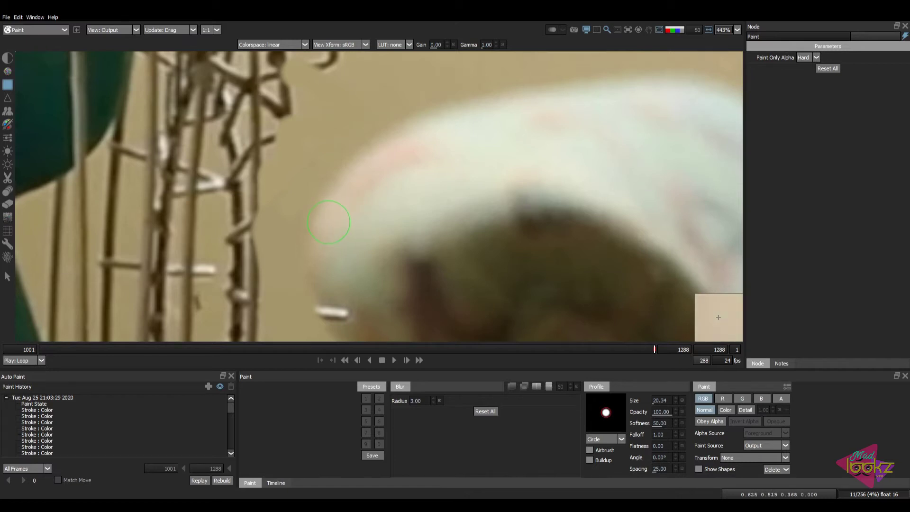
Smear the small white wire remnant into the armrest's edge using the Drag brush at a size of about 9.
{"action": "scroll", "coordinate": [430, 269], "scroll_direction": "down", "scroll_amount": 3}
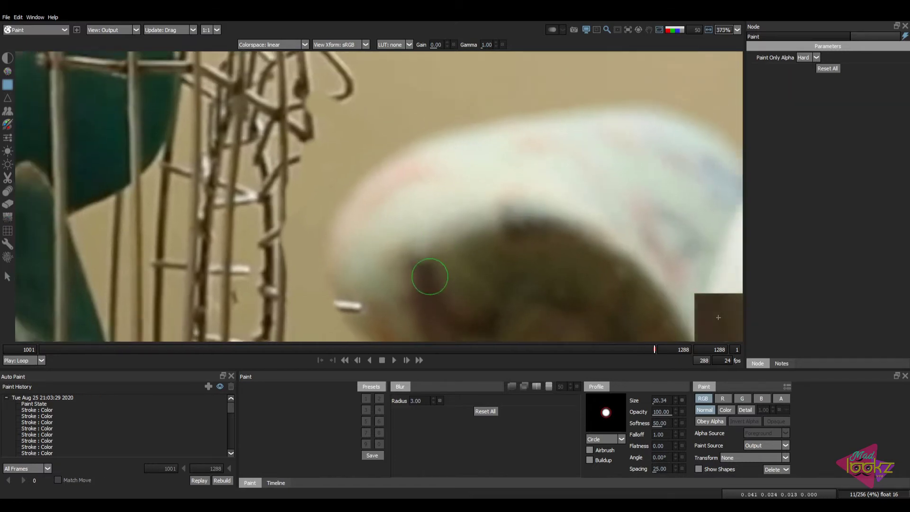
{"action": "scroll", "coordinate": [448, 210], "scroll_direction": "down", "scroll_amount": 4}
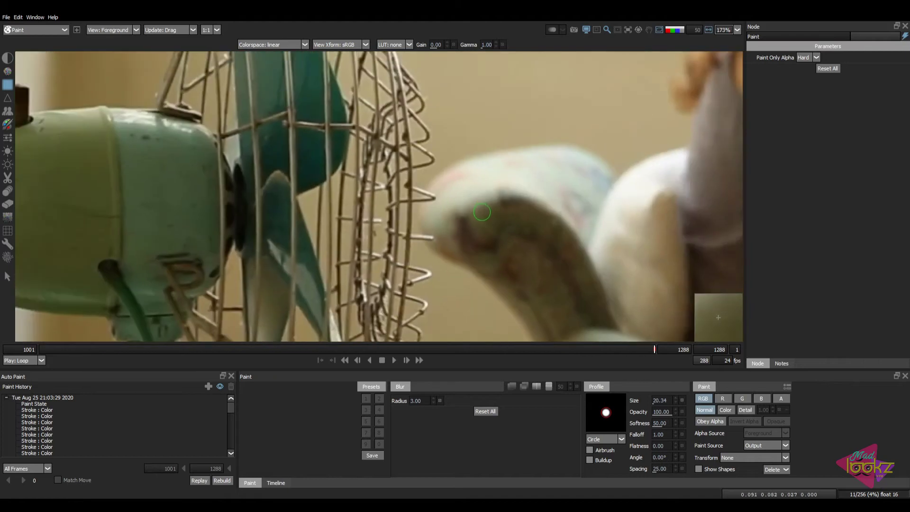
{"action": "scroll", "coordinate": [484, 220], "scroll_direction": "up", "scroll_amount": 6}
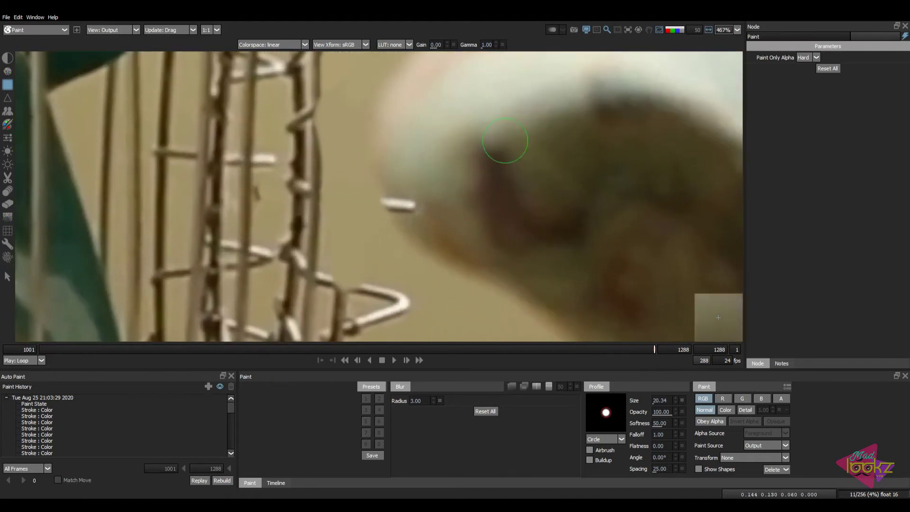
{"action": "key", "text": "d"}
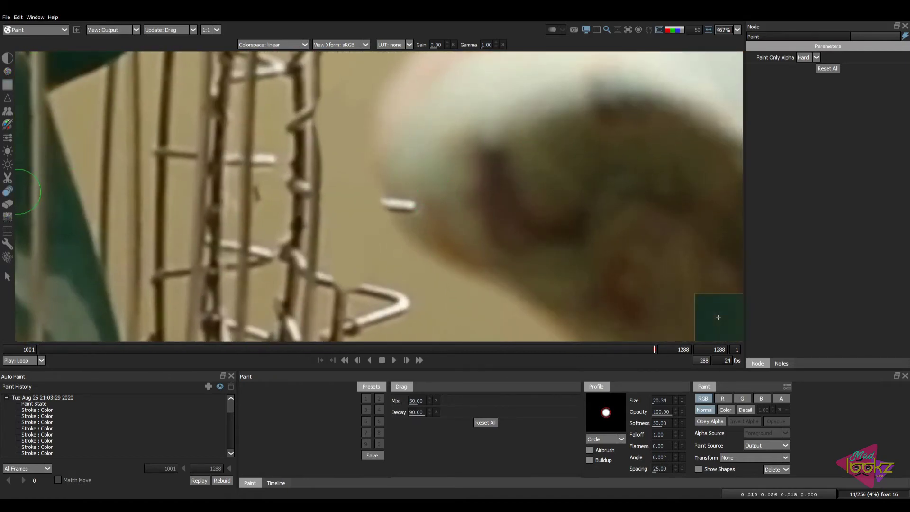
{"action": "mouse_move", "coordinate": [418, 221]}
{"action": "left_mouse_down", "text": "ctrl"}
{"action": "mouse_move", "coordinate": [405, 204]}
{"action": "mouse_move", "coordinate": [423, 213]}
{"action": "left_mouse_up", "text": "ctrl"}
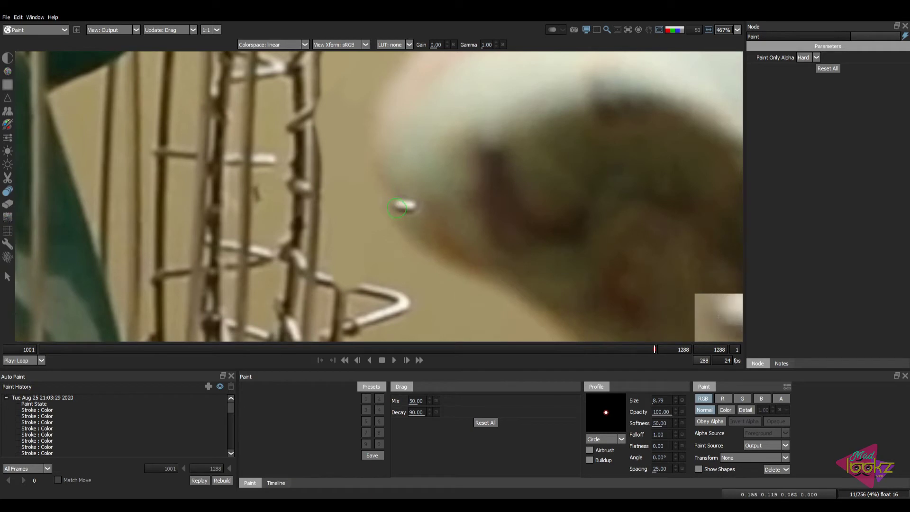
{"action": "left_click_drag", "start_coordinate": [404, 201], "coordinate": [407, 201]}
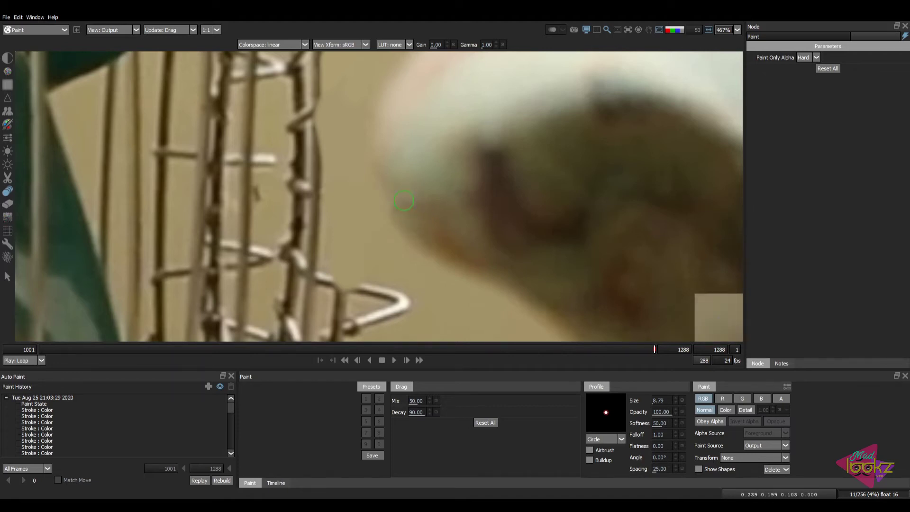
Soften the repaired armrest edge using the Blur brush at a size of about 17 and check the cleaned area in the wider frame.
{"action": "key", "text": "b"}
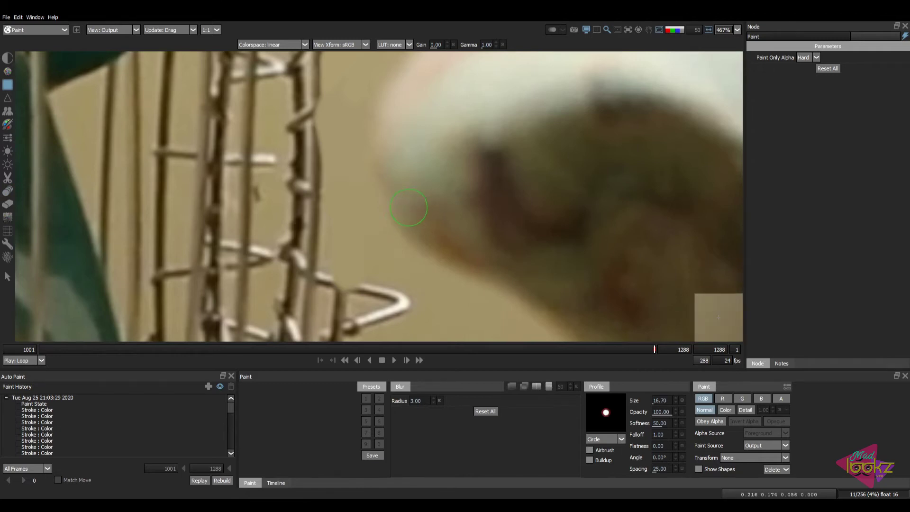
{"action": "scroll", "coordinate": [464, 222], "scroll_direction": "down", "scroll_amount": 4}
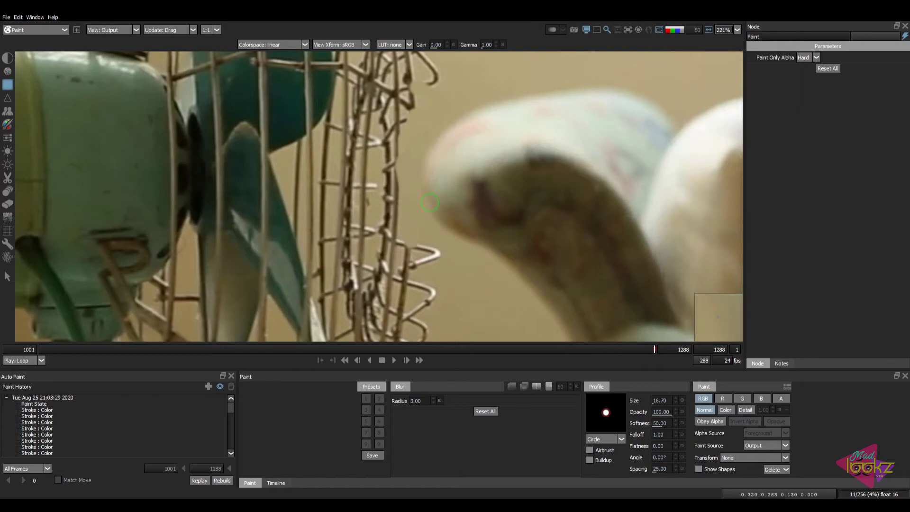
{"action": "scroll", "coordinate": [488, 220], "scroll_direction": "down", "scroll_amount": 5}
{"action": "scroll", "coordinate": [420, 128], "scroll_direction": "up", "scroll_amount": 2}
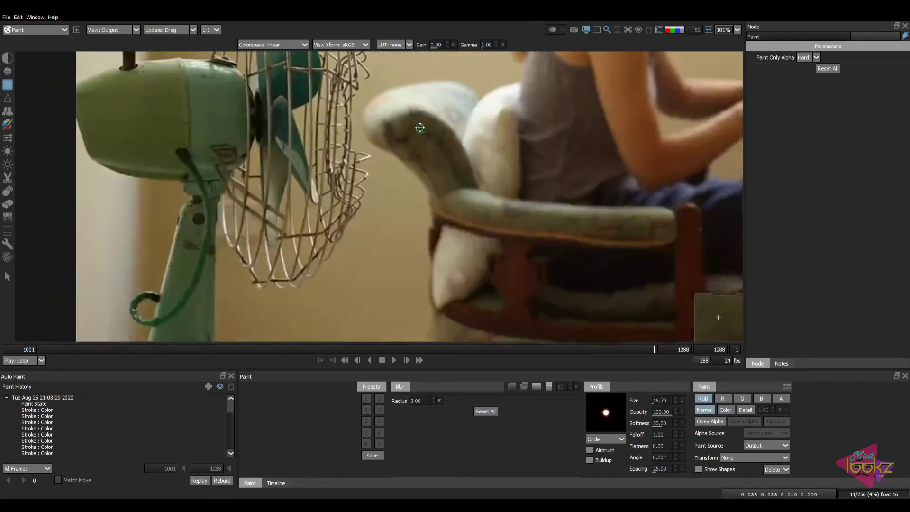
{"action": "scroll", "coordinate": [419, 128], "scroll_direction": "down", "scroll_amount": 2}
{"action": "scroll", "coordinate": [419, 114], "scroll_direction": "up", "scroll_amount": 1}
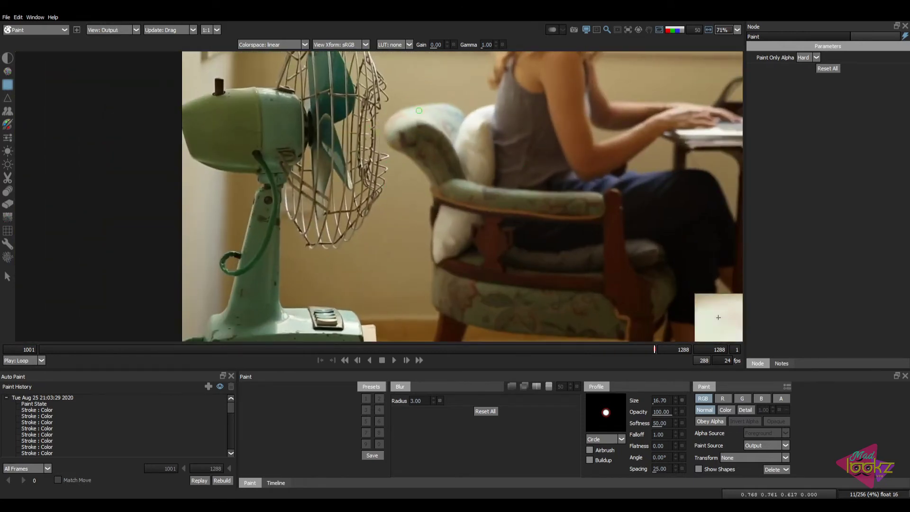
{"action": "middle_click_drag", "start_coordinate": [498, 185], "coordinate": [495, 210]}
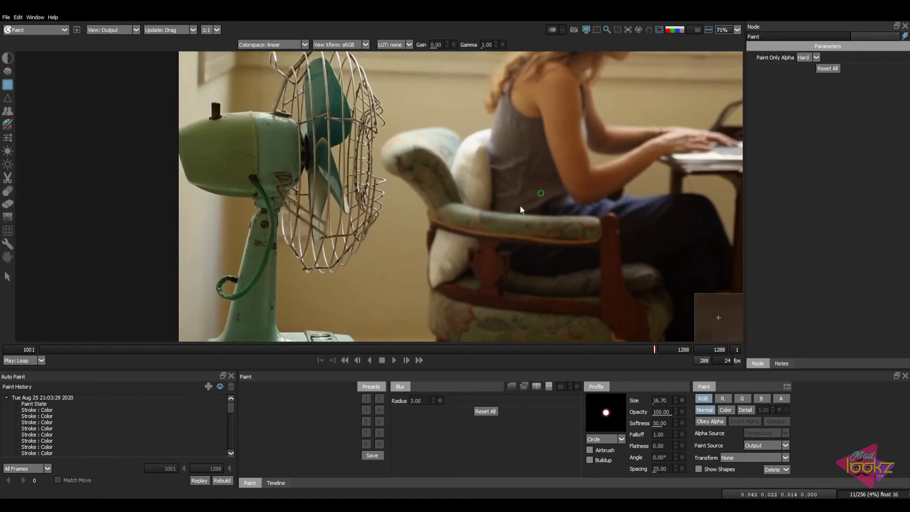
Go to the first frame, 1001, with the fan and room in view.
{"action": "key", "text": "space"}
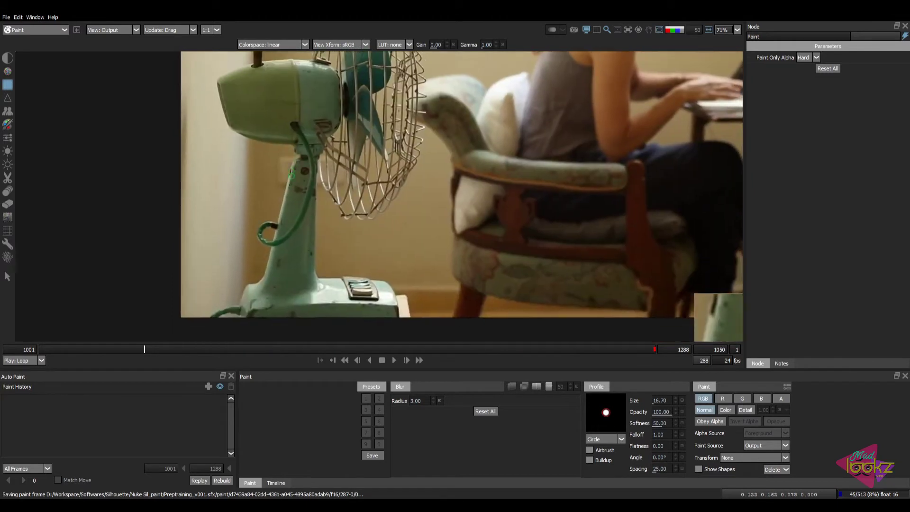
{"action": "scroll", "coordinate": [291, 175], "scroll_direction": "down", "scroll_amount": 3}
{"action": "middle_click_drag", "start_coordinate": [291, 175], "coordinate": [303, 216]}
{"action": "key", "text": "Home"}
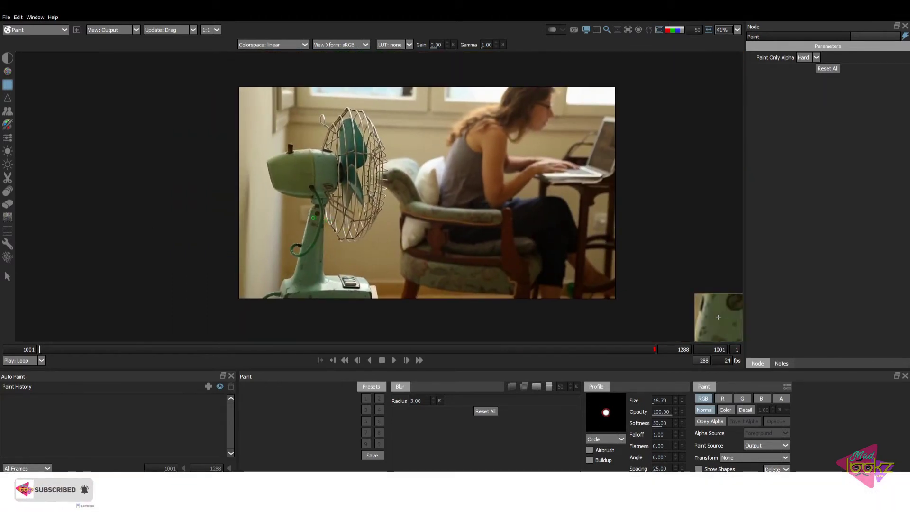
Clone wall texture over the knob and the upper edge of the fan's motor housing, using a brush size of about 45.
{"action": "scroll", "coordinate": [313, 218], "scroll_direction": "up", "scroll_amount": 6}
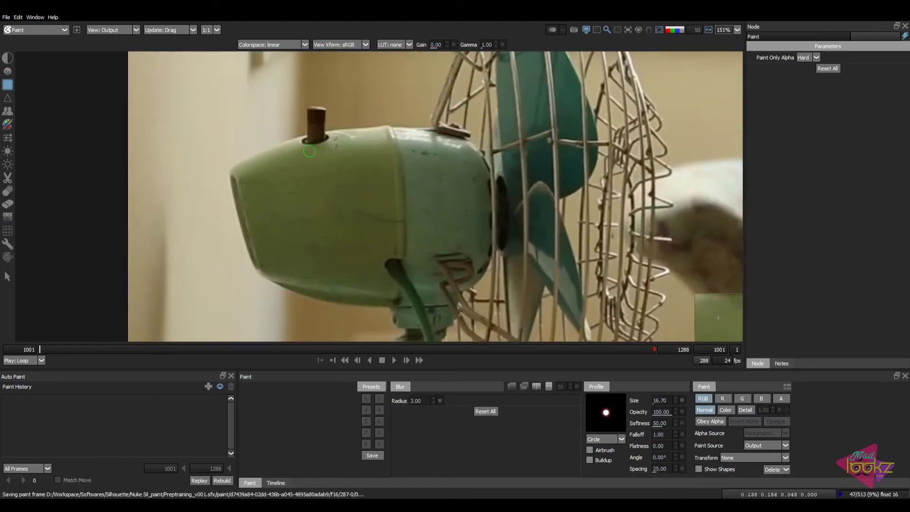
{"action": "scroll", "coordinate": [295, 197], "scroll_direction": "down", "scroll_amount": 1}
{"action": "key", "text": "c"}
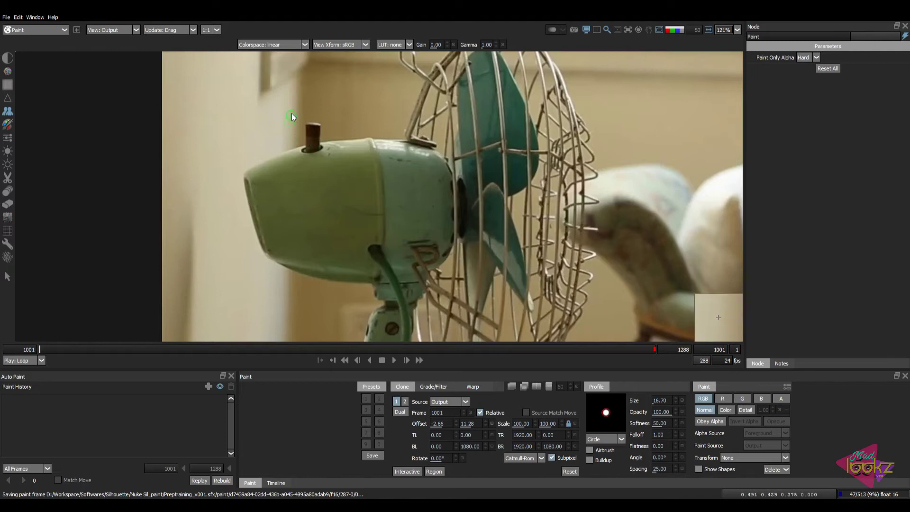
{"action": "mouse_move", "coordinate": [292, 117]}
{"action": "left_mouse_down", "text": "ctrl"}
{"action": "mouse_move", "coordinate": [294, 164]}
{"action": "mouse_move", "coordinate": [312, 167]}
{"action": "mouse_move", "coordinate": [301, 150]}
{"action": "mouse_move", "coordinate": [229, 189]}
{"action": "mouse_move", "coordinate": [239, 232]}
{"action": "mouse_move", "coordinate": [251, 190]}
{"action": "mouse_move", "coordinate": [308, 165]}
{"action": "mouse_move", "coordinate": [321, 121]}
{"action": "mouse_move", "coordinate": [322, 143]}
{"action": "mouse_move", "coordinate": [405, 153]}
{"action": "mouse_move", "coordinate": [443, 142]}
{"action": "mouse_move", "coordinate": [308, 175]}
{"action": "mouse_move", "coordinate": [291, 190]}
{"action": "mouse_move", "coordinate": [346, 193]}
{"action": "mouse_move", "coordinate": [280, 211]}
{"action": "left_mouse_up", "text": "ctrl"}
{"action": "scroll", "coordinate": [294, 151], "scroll_direction": "up", "scroll_amount": 3}
{"action": "scroll", "coordinate": [344, 183], "scroll_direction": "down", "scroll_amount": 3}
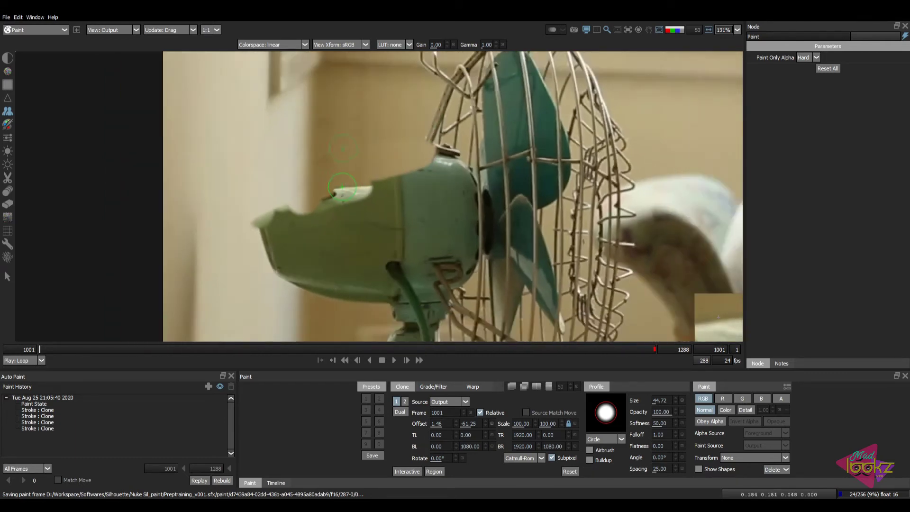
Enlarge the Clone brush to about 103 and paint wall texture over the rear and upper part of the motor housing.
{"action": "mouse_move", "coordinate": [349, 191]}
{"action": "left_mouse_down"}
{"action": "mouse_move", "coordinate": [327, 208]}
{"action": "mouse_move", "coordinate": [342, 201]}
{"action": "left_mouse_up"}
{"action": "mouse_move", "coordinate": [342, 200]}
{"action": "left_mouse_down", "text": "ctrl"}
{"action": "mouse_move", "coordinate": [379, 214]}
{"action": "mouse_move", "coordinate": [355, 204]}
{"action": "mouse_move", "coordinate": [336, 216]}
{"action": "left_mouse_up", "text": "ctrl"}
{"action": "left_click_drag", "start_coordinate": [382, 189], "coordinate": [342, 216]}
{"action": "scroll", "coordinate": [392, 218], "scroll_direction": "down", "scroll_amount": 1}
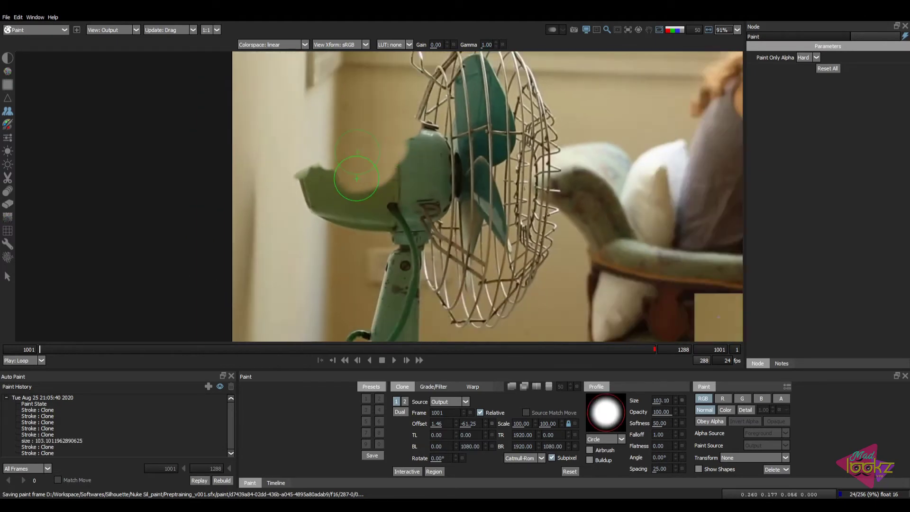
{"action": "mouse_move", "coordinate": [321, 171]}
{"action": "left_mouse_down"}
{"action": "mouse_move", "coordinate": [307, 171]}
{"action": "mouse_move", "coordinate": [314, 199]}
{"action": "left_mouse_up"}
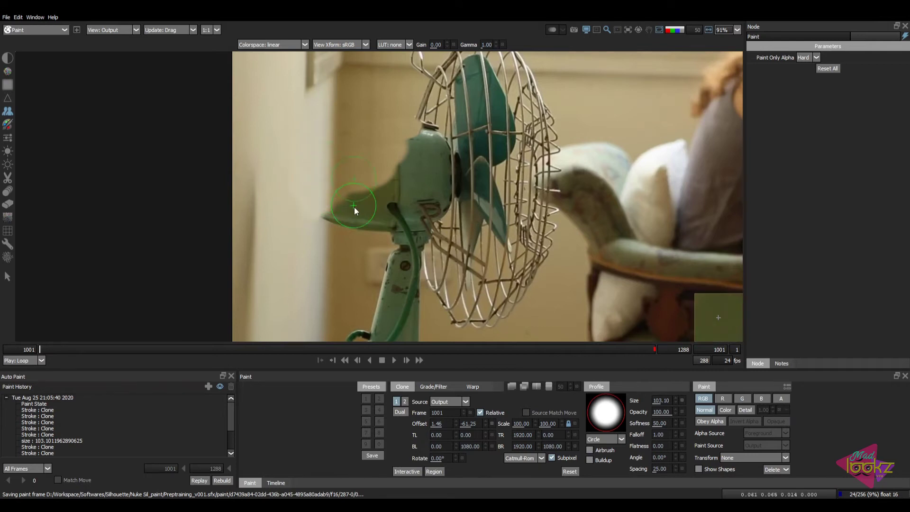
Sample clean wall beside the cage and clone it over the cage's upper outer wires with a brush size of about 47.
{"action": "scroll", "coordinate": [398, 212], "scroll_direction": "down", "scroll_amount": 1}
{"action": "scroll", "coordinate": [513, 145], "scroll_direction": "up", "scroll_amount": 3}
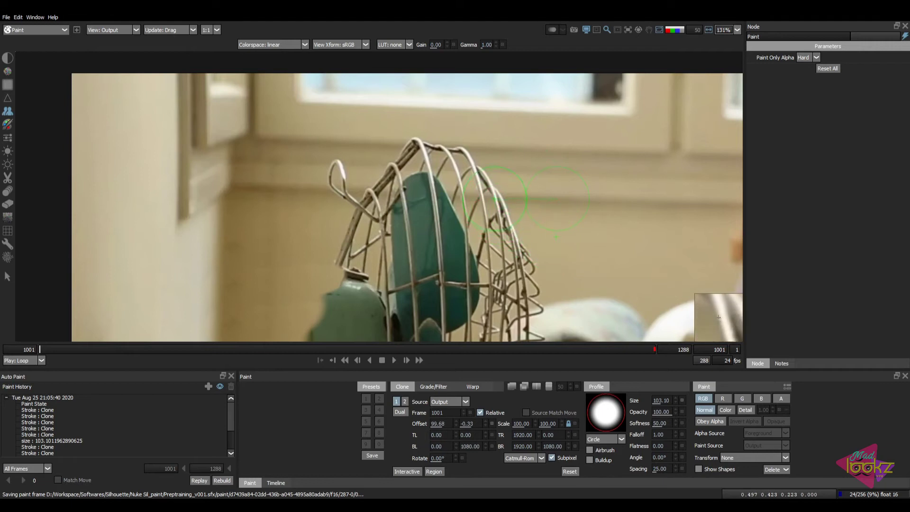
{"action": "left_click_drag", "start_coordinate": [555, 237], "coordinate": [557, 238], "text": "shift"}
{"action": "left_click_drag", "start_coordinate": [494, 199], "coordinate": [476, 198], "text": "ctrl"}
{"action": "left_click", "coordinate": [495, 192]}
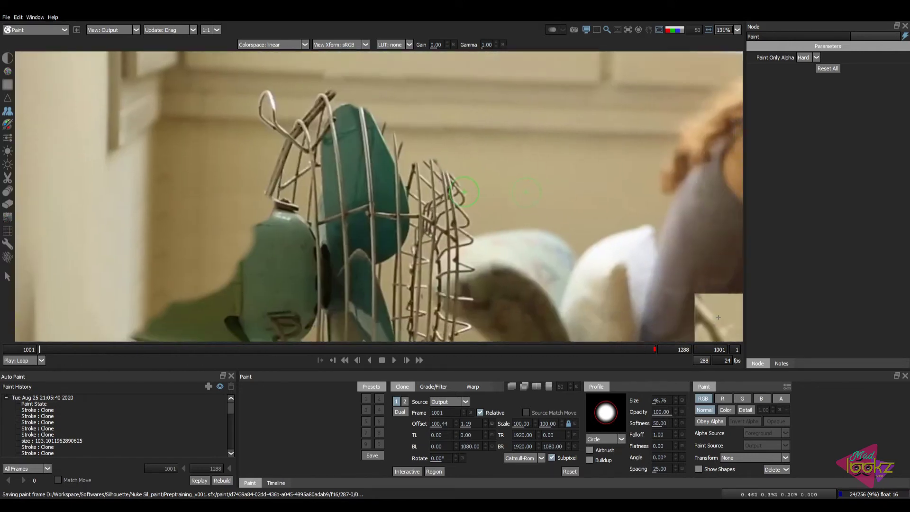
Enlarge the Clone brush to about 88 and paint out the upper blade and the cage wires above the armrest.
{"action": "scroll", "coordinate": [462, 192], "scroll_direction": "down", "scroll_amount": 2}
{"action": "mouse_move", "coordinate": [447, 192]}
{"action": "left_mouse_down", "text": "ctrl"}
{"action": "mouse_move", "coordinate": [471, 194]}
{"action": "mouse_move", "coordinate": [362, 145]}
{"action": "left_mouse_up", "text": "ctrl"}
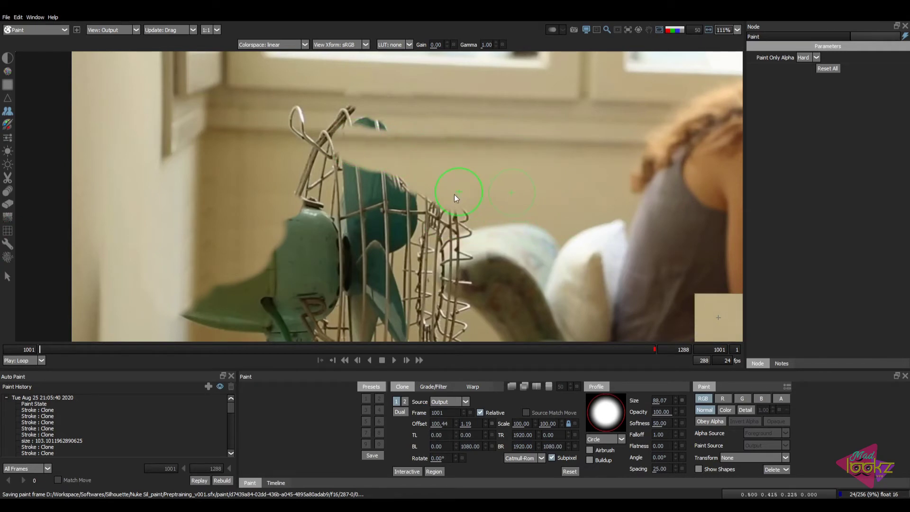
{"action": "mouse_move", "coordinate": [466, 213]}
{"action": "left_mouse_down"}
{"action": "mouse_move", "coordinate": [441, 213]}
{"action": "mouse_move", "coordinate": [467, 229]}
{"action": "mouse_move", "coordinate": [445, 204]}
{"action": "left_mouse_up"}
{"action": "mouse_move", "coordinate": [462, 237]}
{"action": "left_mouse_down"}
{"action": "mouse_move", "coordinate": [453, 244]}
{"action": "mouse_move", "coordinate": [462, 251]}
{"action": "mouse_move", "coordinate": [481, 238]}
{"action": "mouse_move", "coordinate": [447, 207]}
{"action": "mouse_move", "coordinate": [461, 214]}
{"action": "left_mouse_up"}
Undo the last stroke, clone wall over the front cage and blade with a brush size of about 141, and compare with the original.
{"action": "scroll", "coordinate": [507, 209], "scroll_direction": "down", "scroll_amount": 3}
{"action": "mouse_move", "coordinate": [460, 213]}
{"action": "left_mouse_down", "text": "ctrl"}
{"action": "mouse_move", "coordinate": [476, 211]}
{"action": "mouse_move", "coordinate": [421, 218]}
{"action": "mouse_move", "coordinate": [469, 217]}
{"action": "mouse_move", "coordinate": [444, 201]}
{"action": "left_mouse_up", "text": "ctrl"}
{"action": "key", "text": "ctrl+z"}
{"action": "left_click", "coordinate": [442, 202]}
{"action": "scroll", "coordinate": [493, 202], "scroll_direction": "down", "scroll_amount": 3}
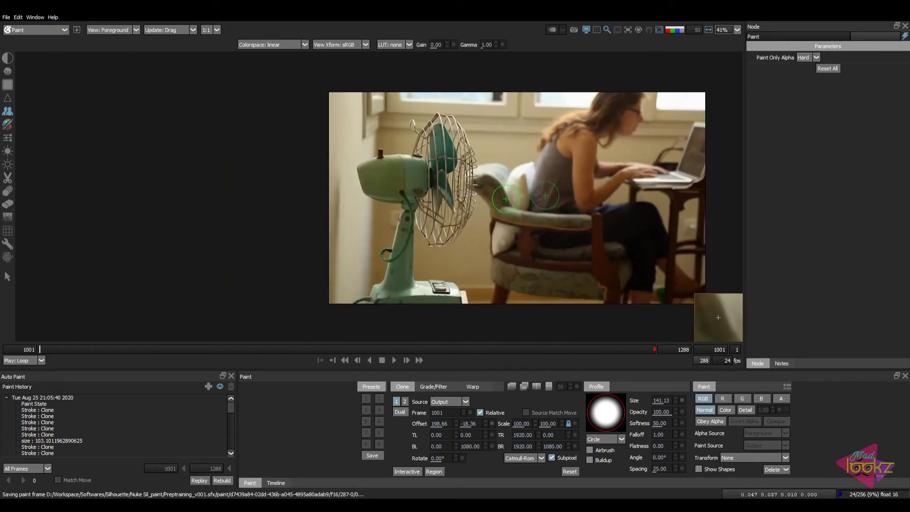
Sample the ledge beside the wire loop with a Clone brush size of about 58, try cloning over the loop, and undo the stroke.
{"action": "scroll", "coordinate": [450, 142], "scroll_direction": "up", "scroll_amount": 5}
{"action": "scroll", "coordinate": [441, 127], "scroll_direction": "up", "scroll_amount": 2}
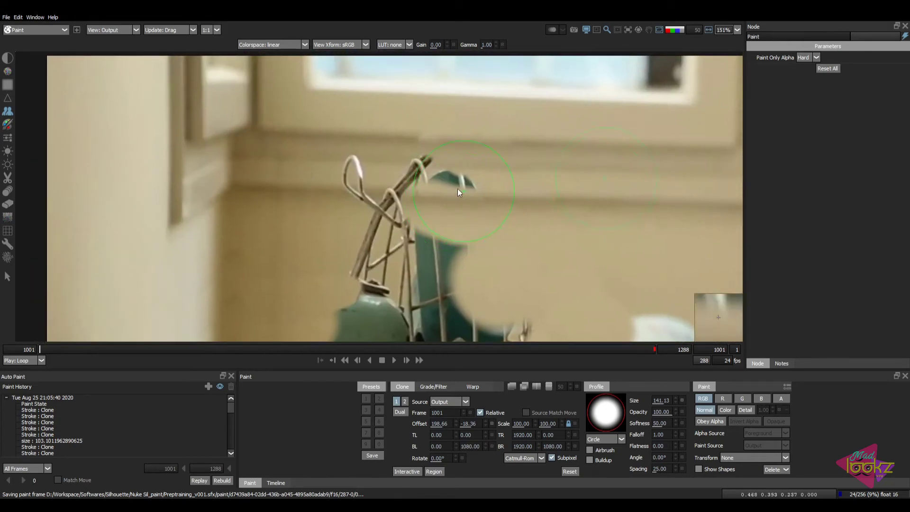
{"action": "key", "text": "d"}
{"action": "key", "text": "c"}
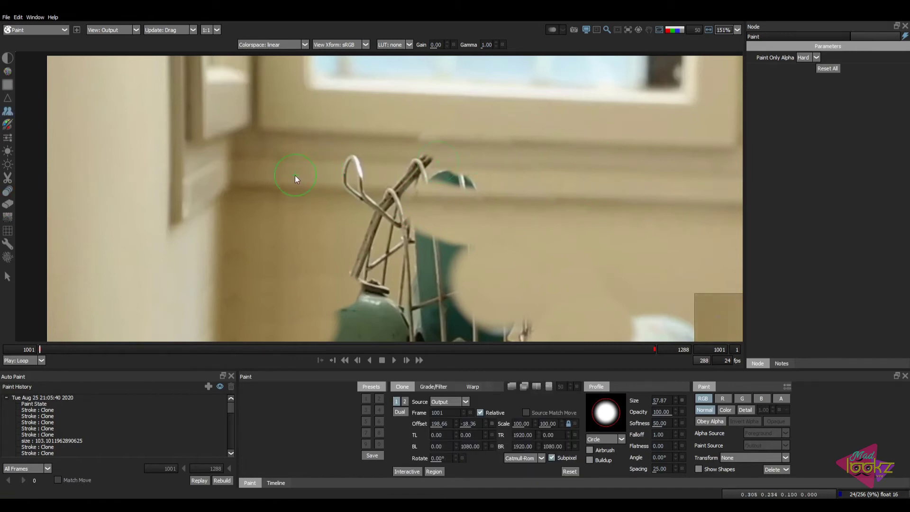
{"action": "left_click_drag", "start_coordinate": [158, 180], "coordinate": [289, 176], "text": "shift"}
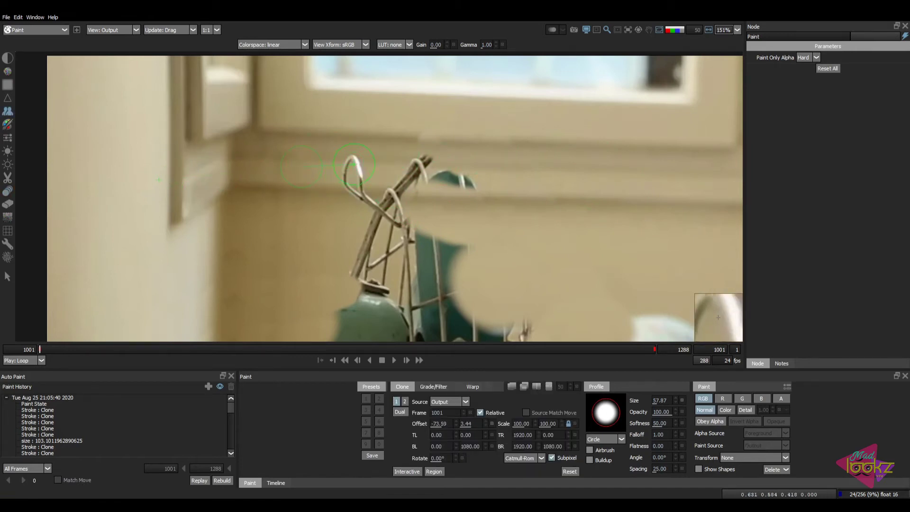
{"action": "left_click_drag", "start_coordinate": [356, 167], "coordinate": [354, 167]}
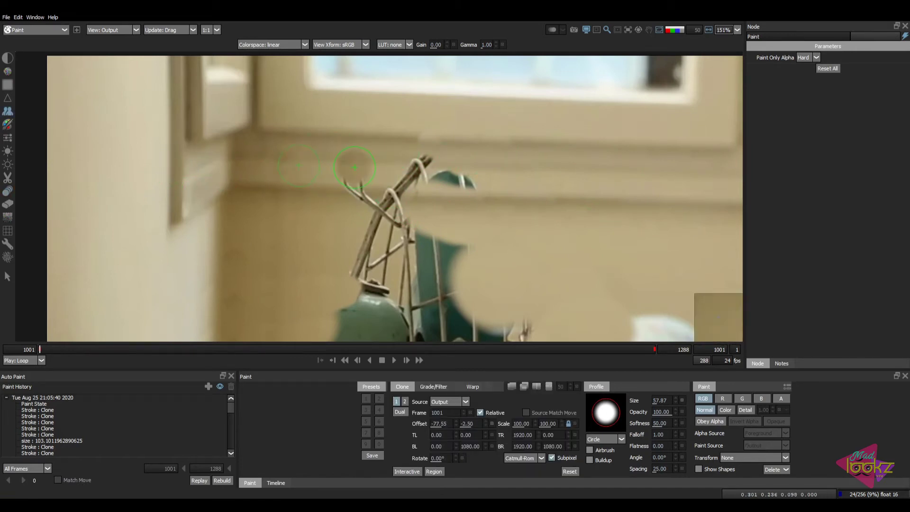
{"action": "key", "text": "ctrl+z"}
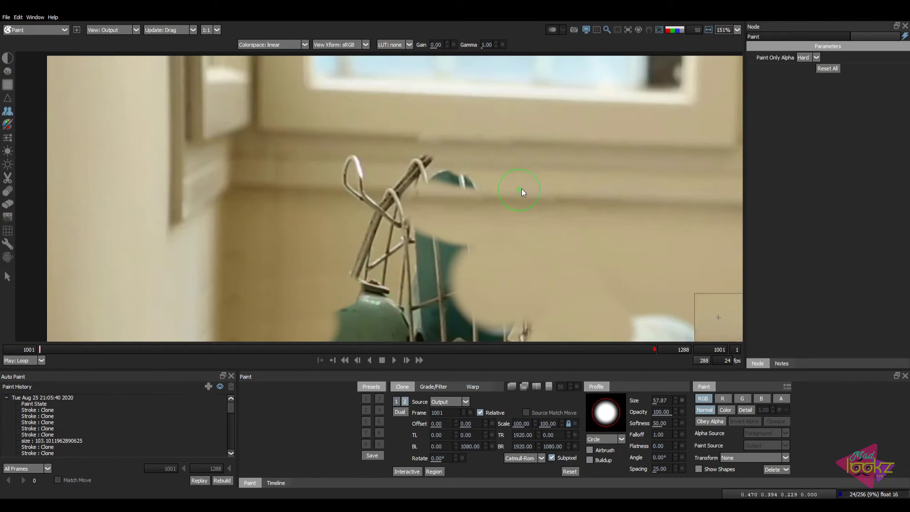
Set the second clone source on the ledge beyond the fan, enable Dual cloning, paint out the wire loop, and compare with the original.
{"action": "left_click_drag", "start_coordinate": [531, 187], "coordinate": [371, 176], "text": "ctrl"}
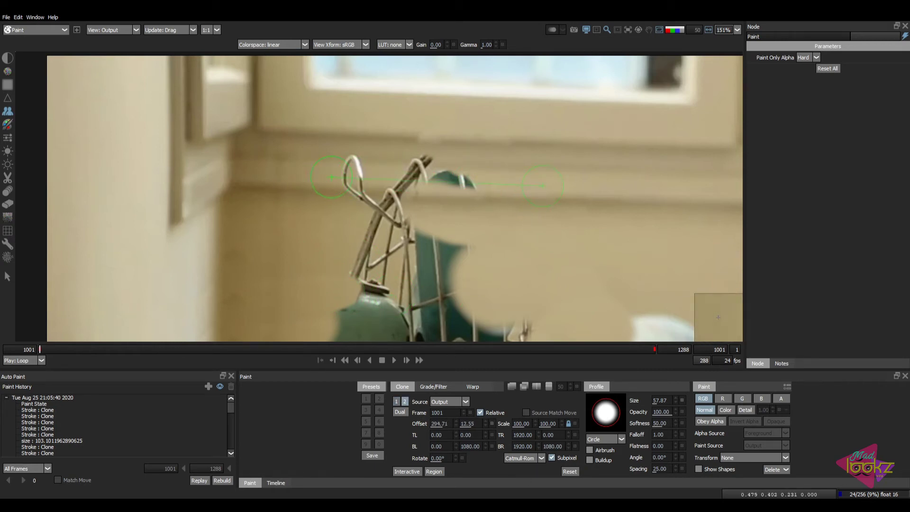
{"action": "left_click", "coordinate": [401, 412]}
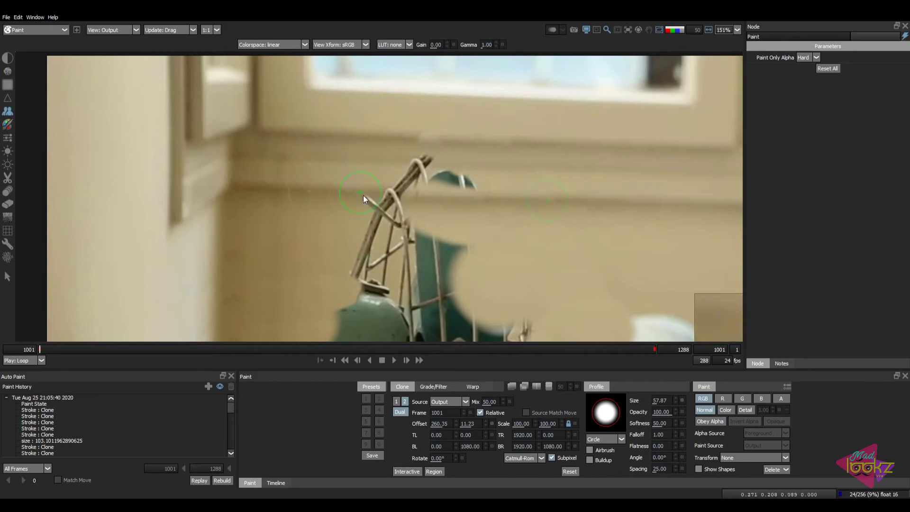
{"action": "scroll", "coordinate": [430, 232], "scroll_direction": "down", "scroll_amount": 4}
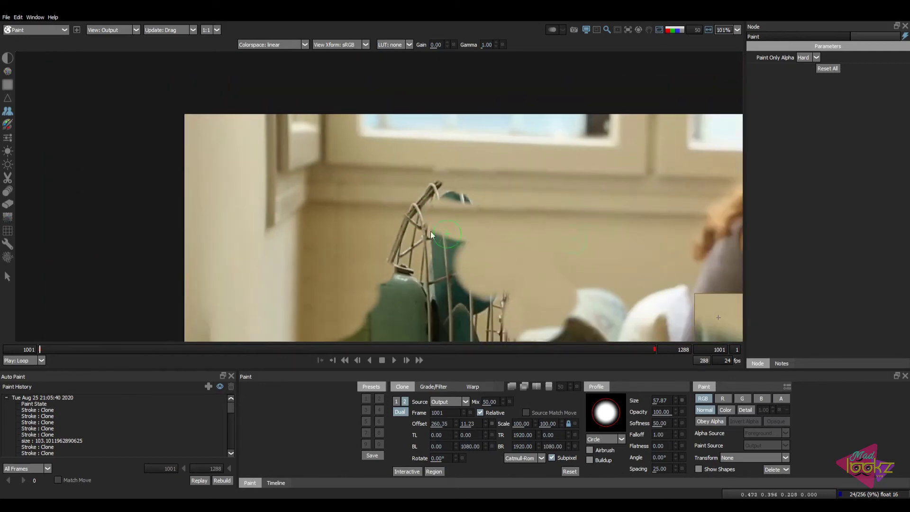
{"action": "key", "text": "1"}
{"action": "key", "text": "2"}
Paint out the cage's top wires and the leftover blade tip along the ledge with Dual cloning, then compare with the original.
{"action": "scroll", "coordinate": [459, 210], "scroll_direction": "up", "scroll_amount": 5}
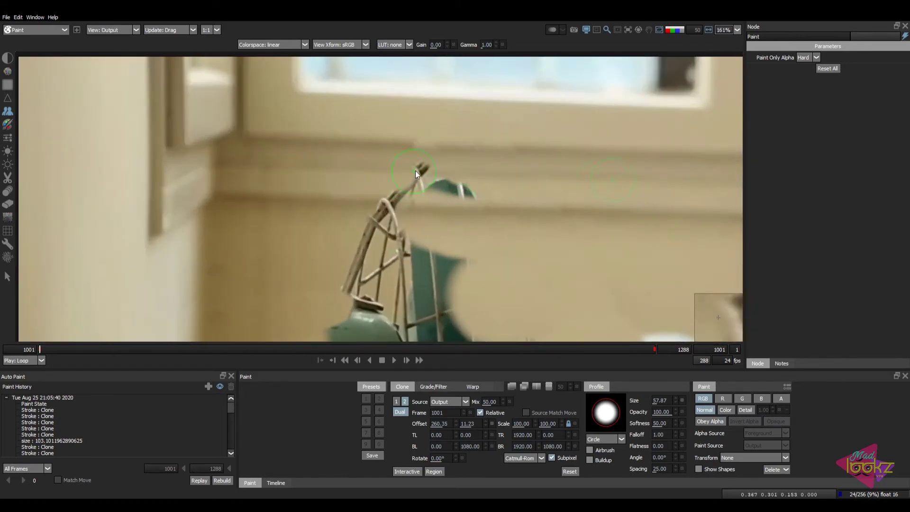
{"action": "left_click_drag", "start_coordinate": [424, 178], "coordinate": [457, 191]}
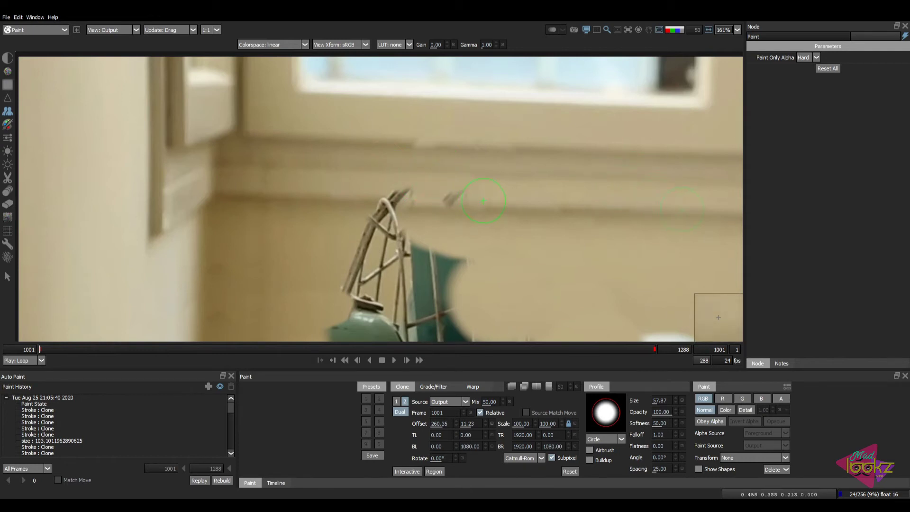
{"action": "middle_click_drag", "start_coordinate": [452, 198], "coordinate": [414, 194]}
{"action": "left_click_drag", "start_coordinate": [361, 196], "coordinate": [356, 199]}
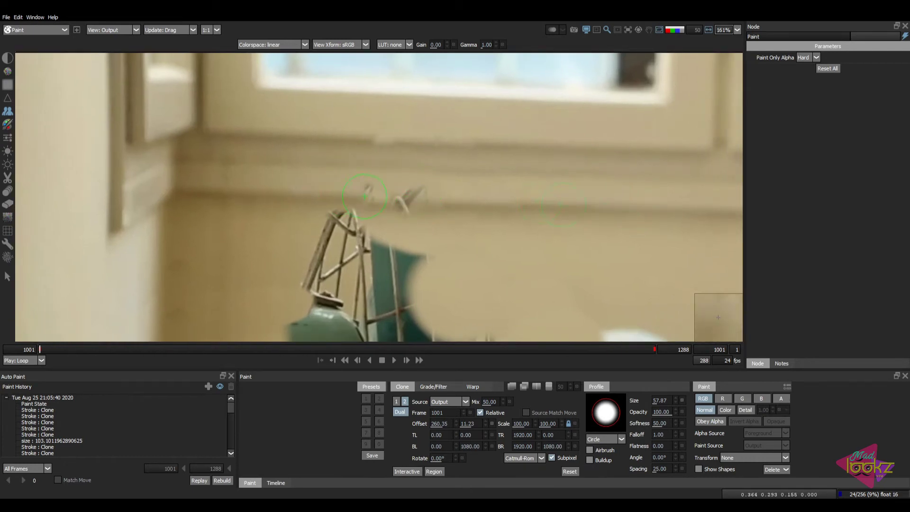
{"action": "scroll", "coordinate": [534, 246], "scroll_direction": "down", "scroll_amount": 2}
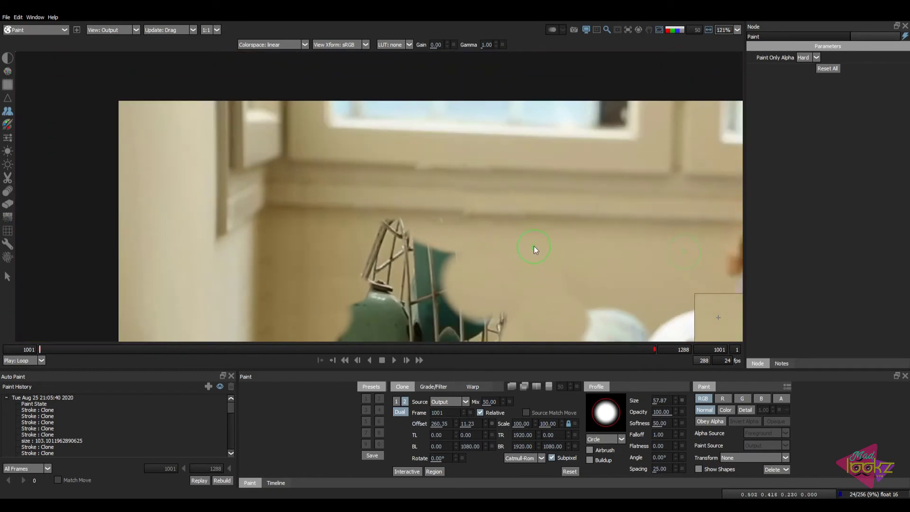
{"action": "scroll", "coordinate": [433, 226], "scroll_direction": "down", "scroll_amount": 4}
{"action": "middle_click_drag", "start_coordinate": [514, 246], "coordinate": [491, 228]}
{"action": "key", "text": "1"}
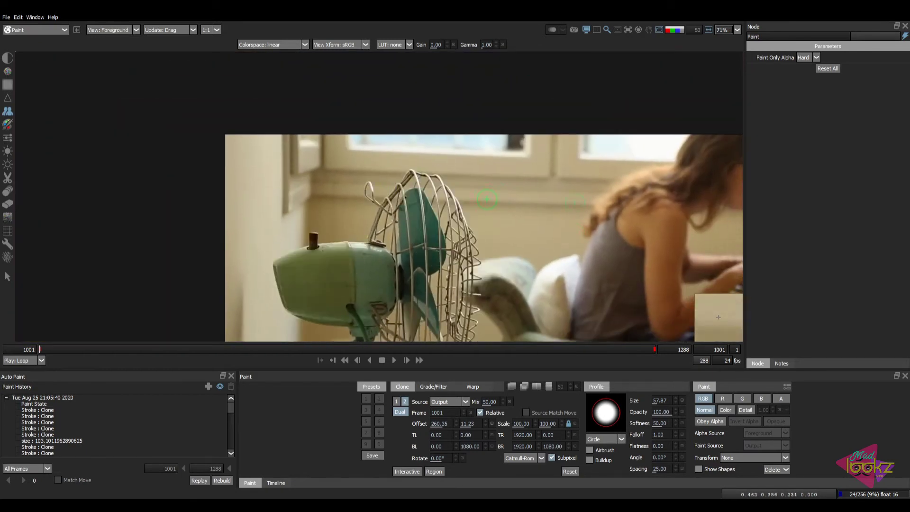
Check the painted output against the original and clone wall over the upper edge of the fan's motor housing.
{"action": "key", "text": "2"}
{"action": "key", "text": "1"}
{"action": "key", "text": "3"}
{"action": "scroll", "coordinate": [365, 228], "scroll_direction": "up", "scroll_amount": 3}
{"action": "mouse_move", "coordinate": [358, 197]}
{"action": "left_mouse_down"}
{"action": "mouse_move", "coordinate": [379, 209]}
{"action": "mouse_move", "coordinate": [356, 232]}
{"action": "mouse_move", "coordinate": [395, 222]}
{"action": "mouse_move", "coordinate": [419, 255]}
{"action": "left_mouse_up"}
{"action": "scroll", "coordinate": [418, 256], "scroll_direction": "down", "scroll_amount": 2}
{"action": "scroll", "coordinate": [418, 256], "scroll_direction": "down", "scroll_amount": 2}
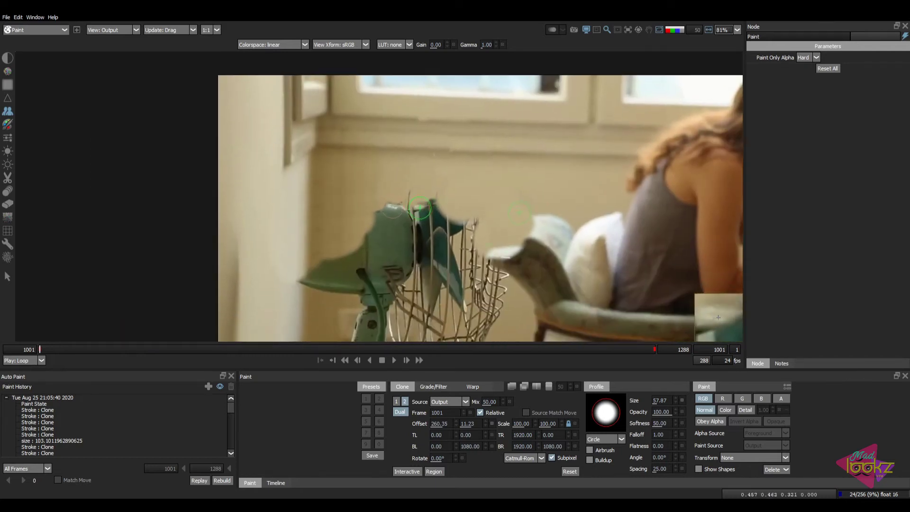
{"action": "scroll", "coordinate": [426, 222], "scroll_direction": "down", "scroll_amount": 2}
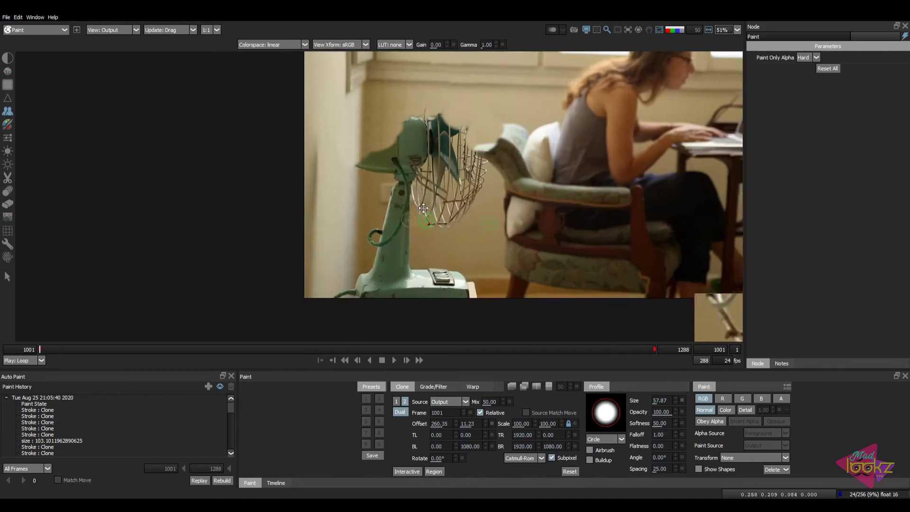
Sample the wall colour below the cage and paint out the cage's lowest wires with a colour brush of size about 100.
{"action": "scroll", "coordinate": [427, 220], "scroll_direction": "up", "scroll_amount": 3}
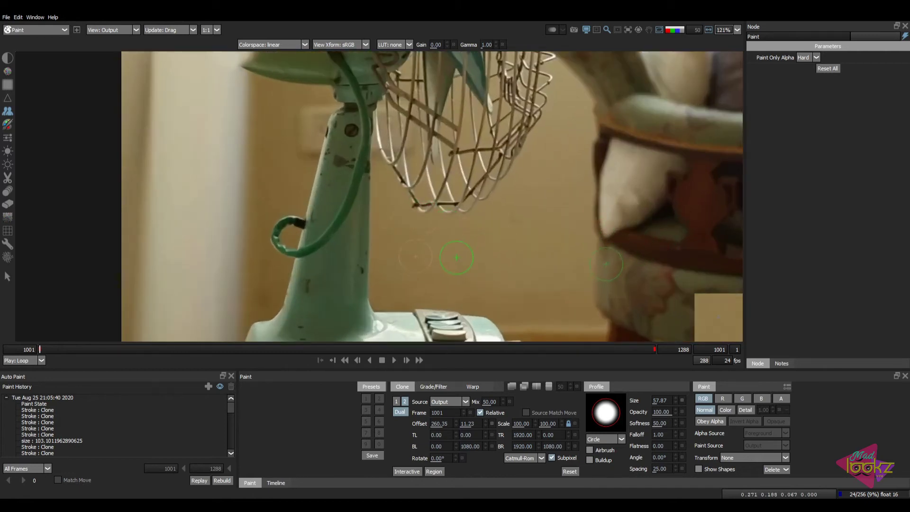
{"action": "left_click", "coordinate": [7, 125]}
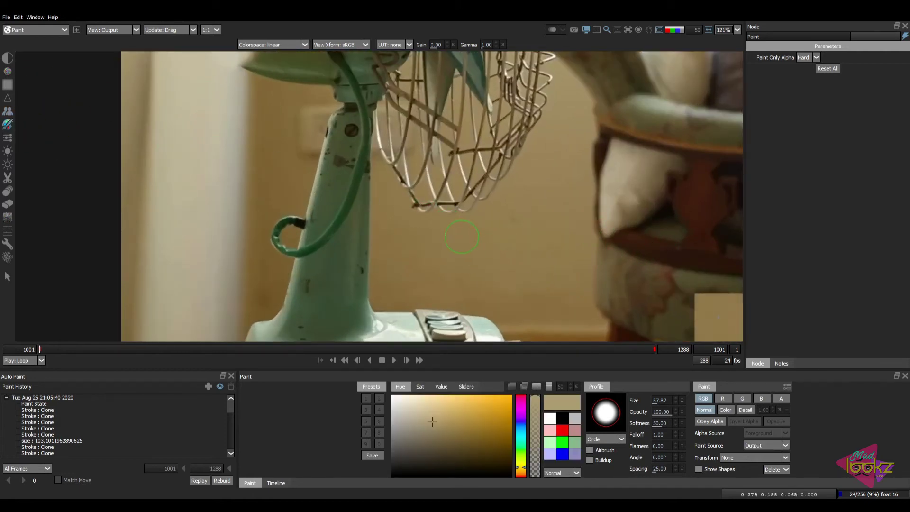
{"action": "left_click", "coordinate": [439, 237], "text": "shift"}
{"action": "left_click_drag", "start_coordinate": [453, 228], "coordinate": [486, 238], "text": "ctrl"}
{"action": "mouse_move", "coordinate": [428, 196]}
{"action": "left_mouse_down"}
{"action": "mouse_move", "coordinate": [426, 189]}
{"action": "mouse_move", "coordinate": [464, 198]}
{"action": "left_mouse_up"}
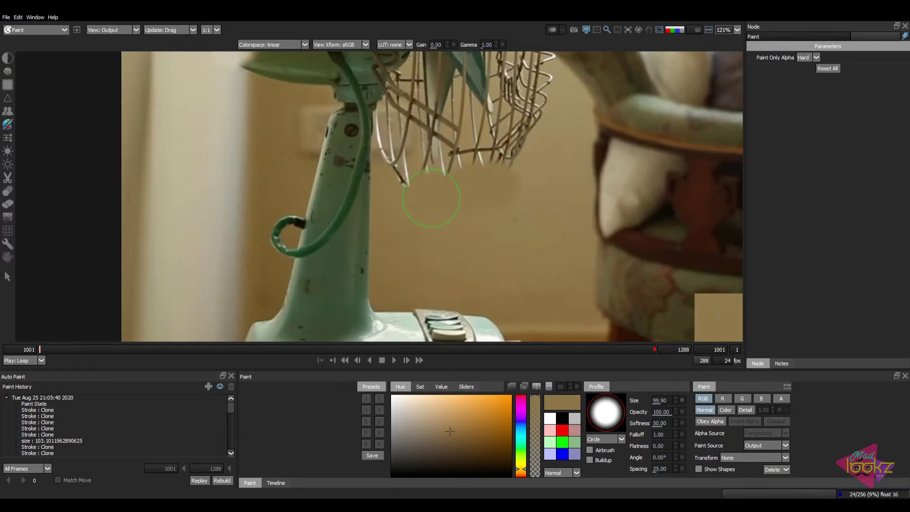
{"action": "left_click", "coordinate": [422, 177]}
{"action": "left_click", "coordinate": [402, 178]}
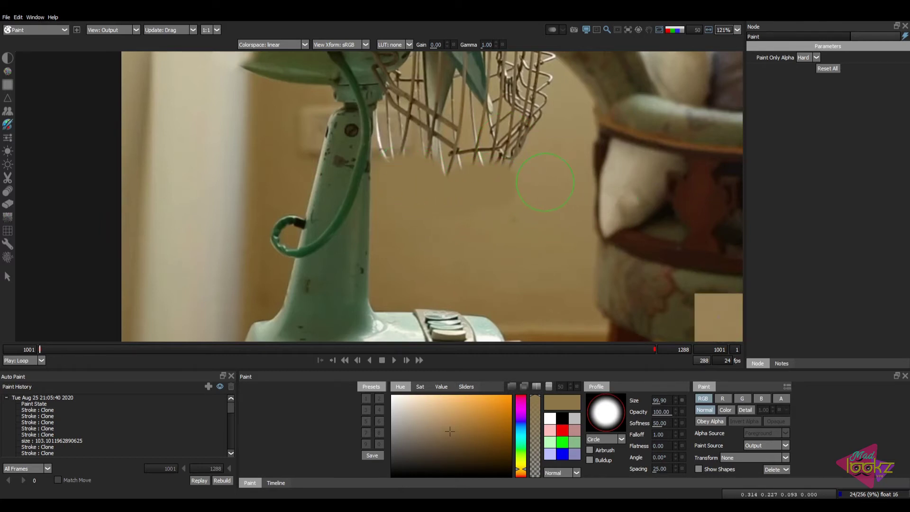
Resample the wall colour beside the cage and paint out the cage's front edge up to the armchair's back.
{"action": "left_click", "coordinate": [545, 181], "text": "shift"}
{"action": "left_click", "coordinate": [504, 182]}
{"action": "left_click", "coordinate": [476, 191]}
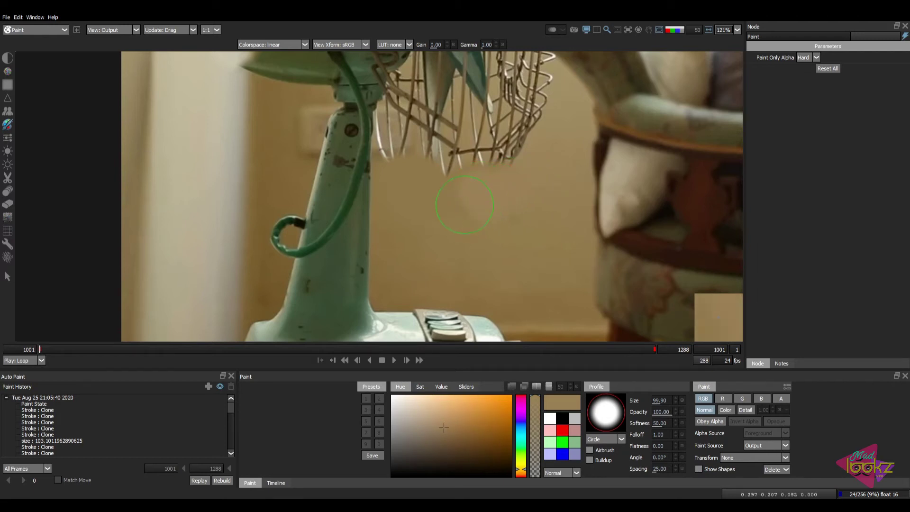
{"action": "left_click_drag", "start_coordinate": [490, 157], "coordinate": [524, 106]}
{"action": "middle_click_drag", "start_coordinate": [524, 149], "coordinate": [516, 218]}
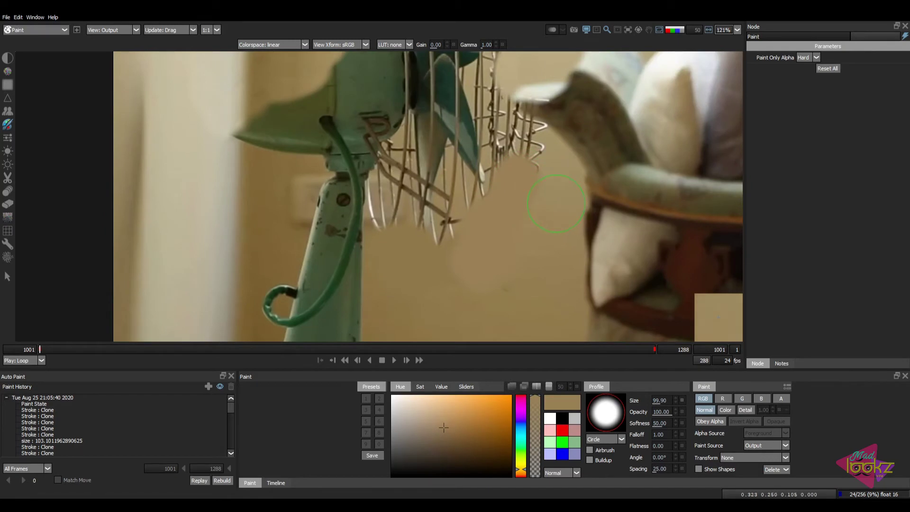
{"action": "left_click", "coordinate": [537, 182], "text": "ctrl"}
{"action": "mouse_move", "coordinate": [523, 166]}
{"action": "left_mouse_down"}
{"action": "mouse_move", "coordinate": [533, 126]}
{"action": "mouse_move", "coordinate": [518, 110]}
{"action": "mouse_move", "coordinate": [524, 103]}
{"action": "left_mouse_up"}
{"action": "middle_click_drag", "start_coordinate": [538, 133], "coordinate": [541, 234]}
Smear the wall down over the top of the motor housing with the Drag brush.
{"action": "key", "text": "d"}
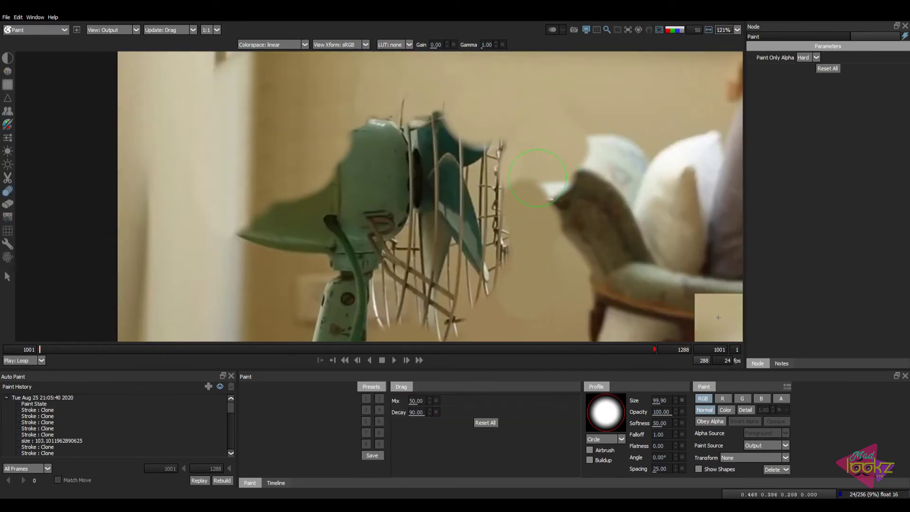
{"action": "scroll", "coordinate": [541, 159], "scroll_direction": "down", "scroll_amount": 10}
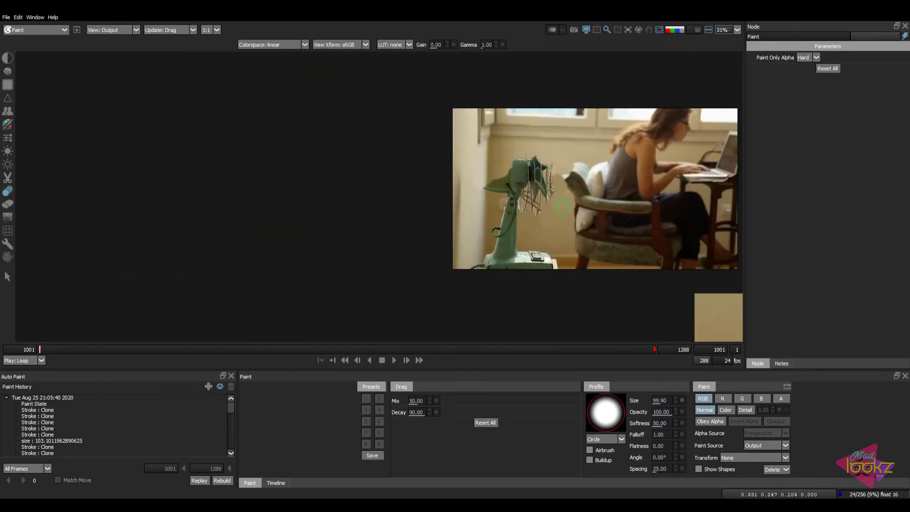
{"action": "scroll", "coordinate": [572, 199], "scroll_direction": "up", "scroll_amount": 5}
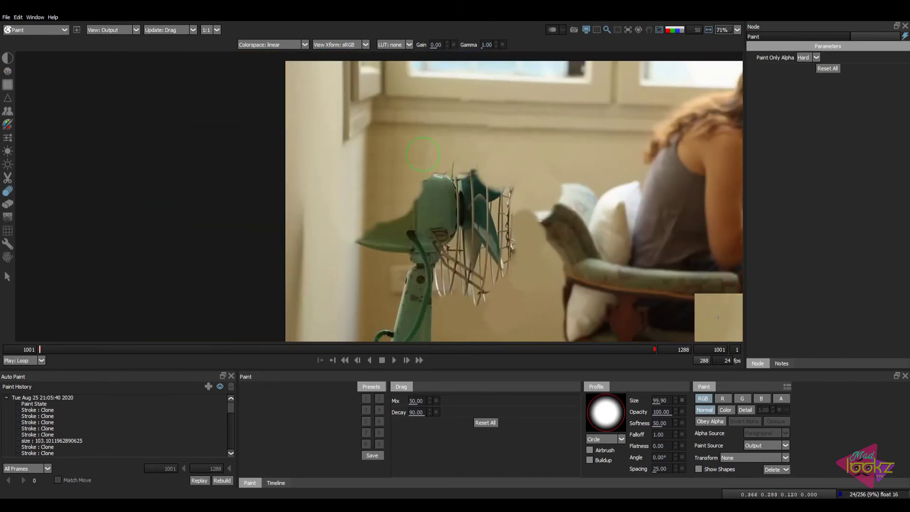
{"action": "left_click_drag", "start_coordinate": [439, 179], "coordinate": [438, 211]}
Sample the skirting as Clone source 1, turn off Dual cloning, and paint out the front end of the fan's base.
{"action": "middle_click_drag", "start_coordinate": [447, 234], "coordinate": [468, 82]}
{"action": "key", "text": "c"}
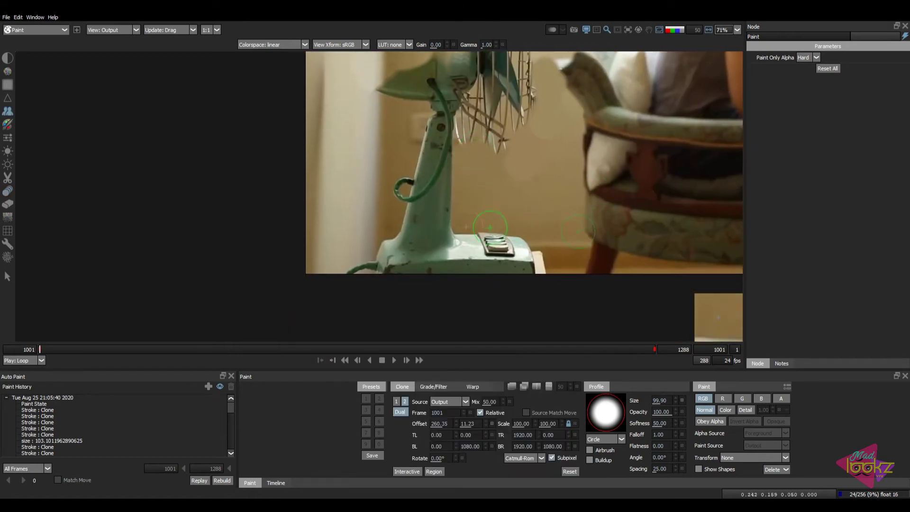
{"action": "scroll", "coordinate": [490, 227], "scroll_direction": "up", "scroll_amount": 3}
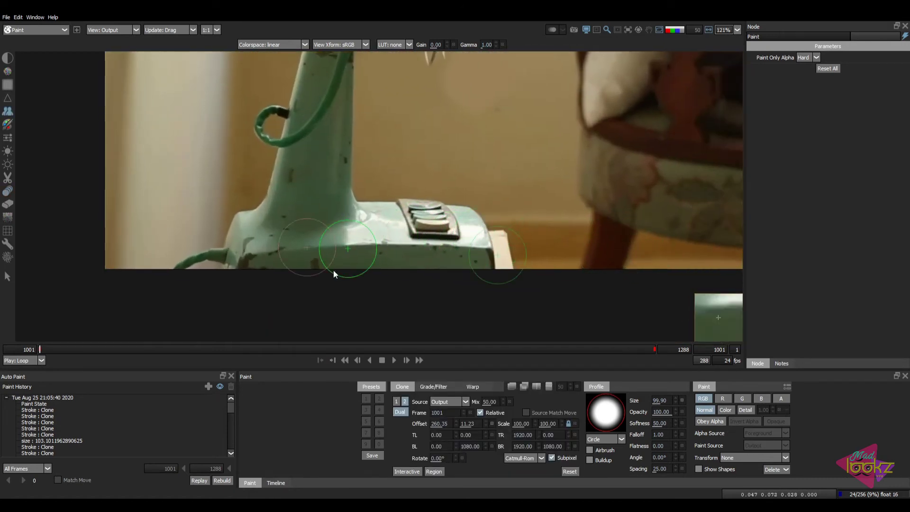
{"action": "left_click", "coordinate": [396, 402]}
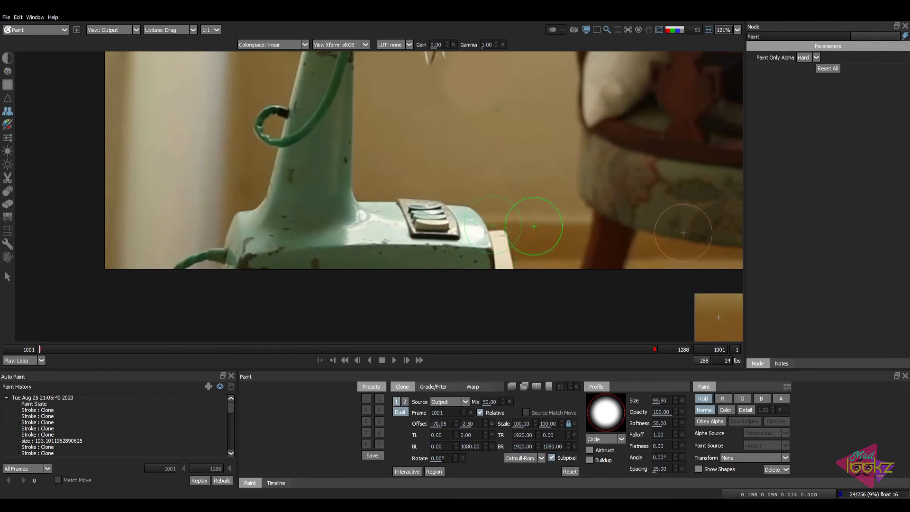
{"action": "mouse_move", "coordinate": [533, 226]}
{"action": "left_mouse_down", "text": "shift"}
{"action": "mouse_move", "coordinate": [578, 221]}
{"action": "mouse_move", "coordinate": [408, 219]}
{"action": "mouse_move", "coordinate": [488, 233]}
{"action": "mouse_move", "coordinate": [439, 226]}
{"action": "left_mouse_up", "text": "shift"}
{"action": "left_click", "coordinate": [399, 412]}
{"action": "mouse_move", "coordinate": [501, 252]}
{"action": "left_mouse_down"}
{"action": "mouse_move", "coordinate": [503, 266]}
{"action": "mouse_move", "coordinate": [520, 266]}
{"action": "mouse_move", "coordinate": [469, 260]}
{"action": "mouse_move", "coordinate": [490, 263]}
{"action": "left_mouse_up"}
Clone wall and skirting over the base's switch area and the leftover white block, undoing one stroke along the way.
{"action": "key", "text": "d"}
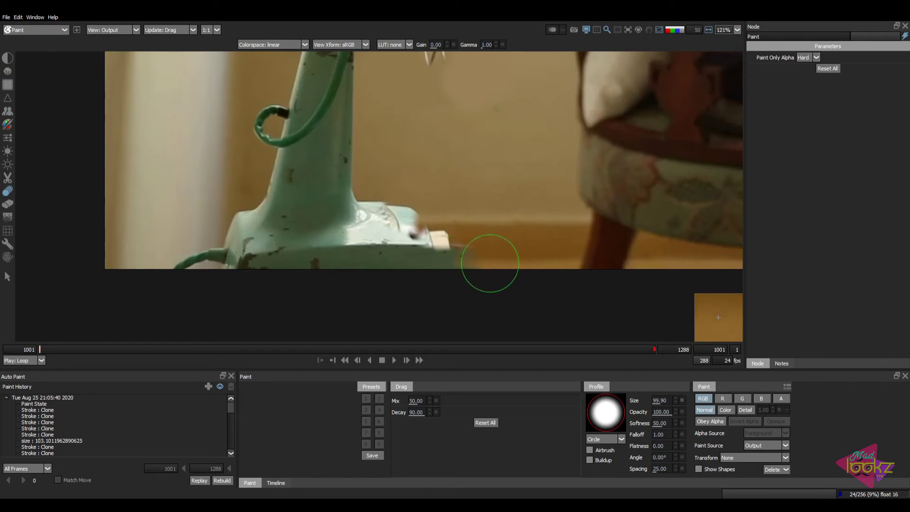
{"action": "scroll", "coordinate": [526, 258], "scroll_direction": "down", "scroll_amount": 2}
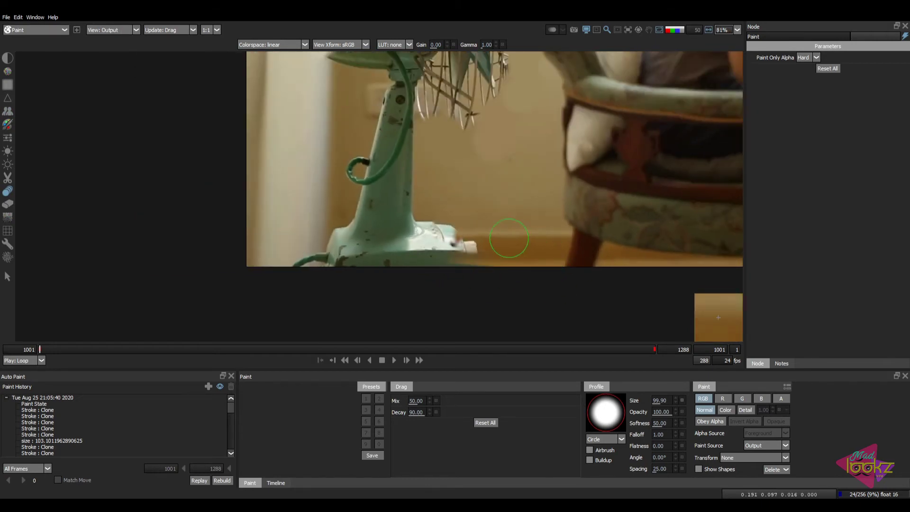
{"action": "key", "text": "c"}
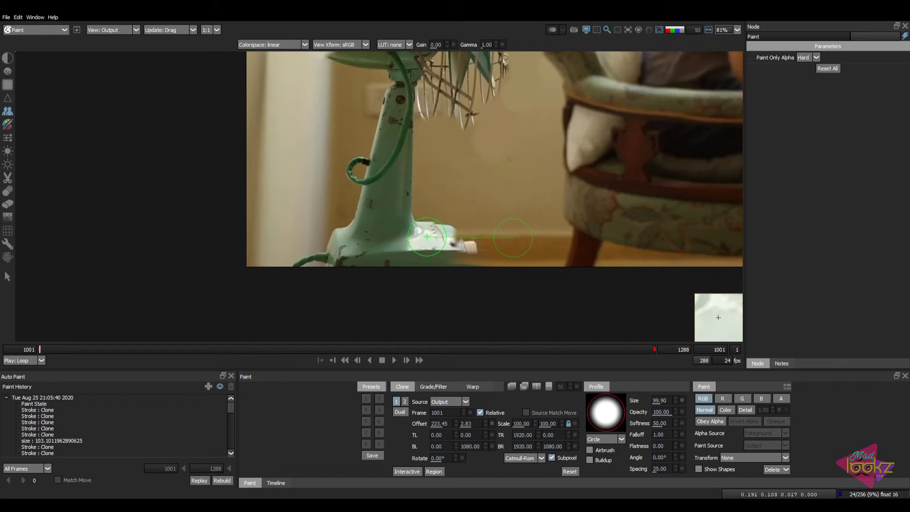
{"action": "mouse_move", "coordinate": [453, 233]}
{"action": "left_mouse_down"}
{"action": "mouse_move", "coordinate": [403, 228]}
{"action": "mouse_move", "coordinate": [491, 263]}
{"action": "left_mouse_up"}
{"action": "key", "text": "ctrl+z"}
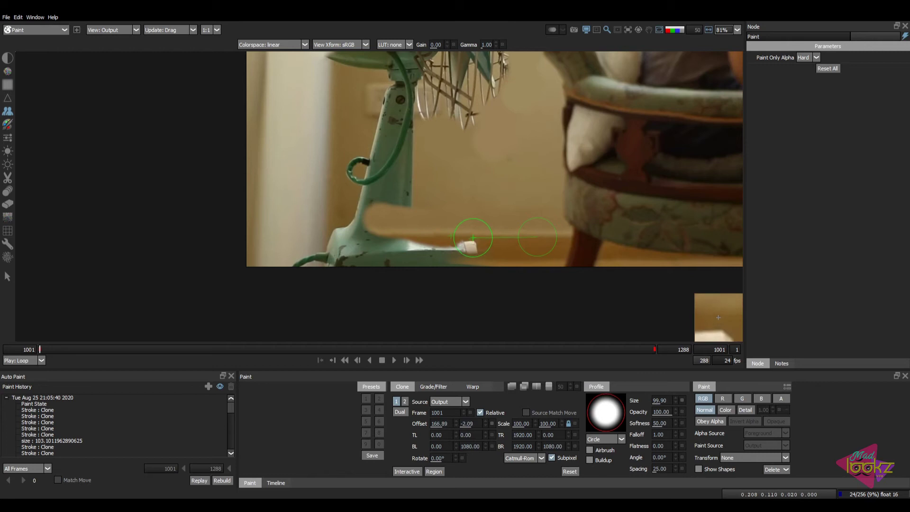
{"action": "left_click_drag", "start_coordinate": [482, 250], "coordinate": [473, 249]}
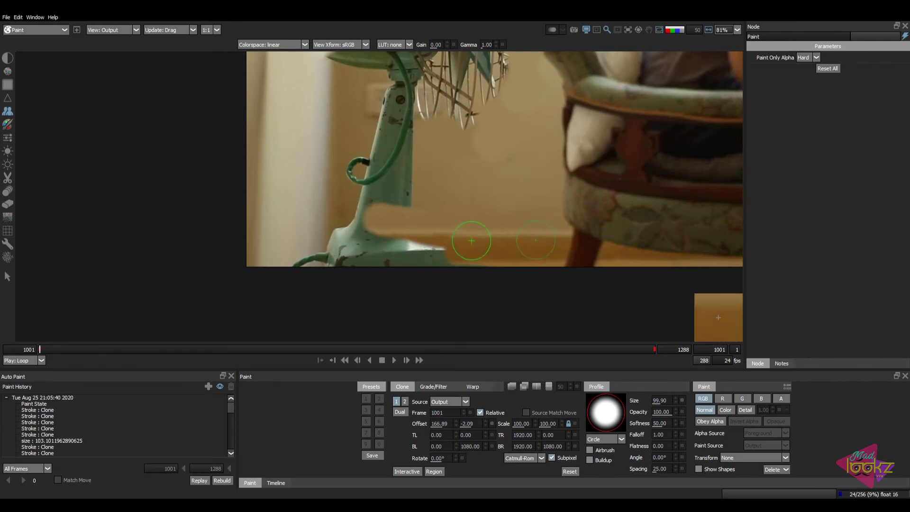
Smear the cloned skirting and wall edge above the fan's base with the Drag brush.
{"action": "key", "text": "d"}
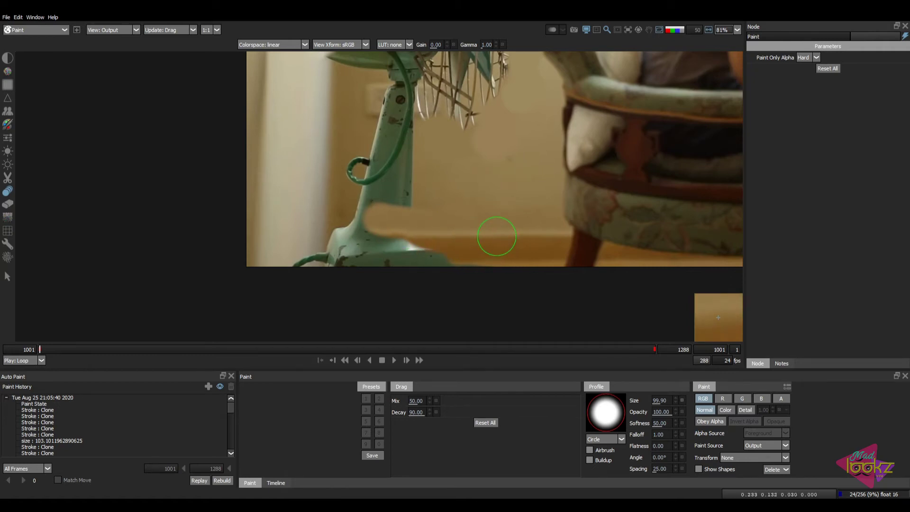
{"action": "left_click_drag", "start_coordinate": [421, 234], "coordinate": [402, 237]}
{"action": "scroll", "coordinate": [498, 258], "scroll_direction": "down", "scroll_amount": 4}
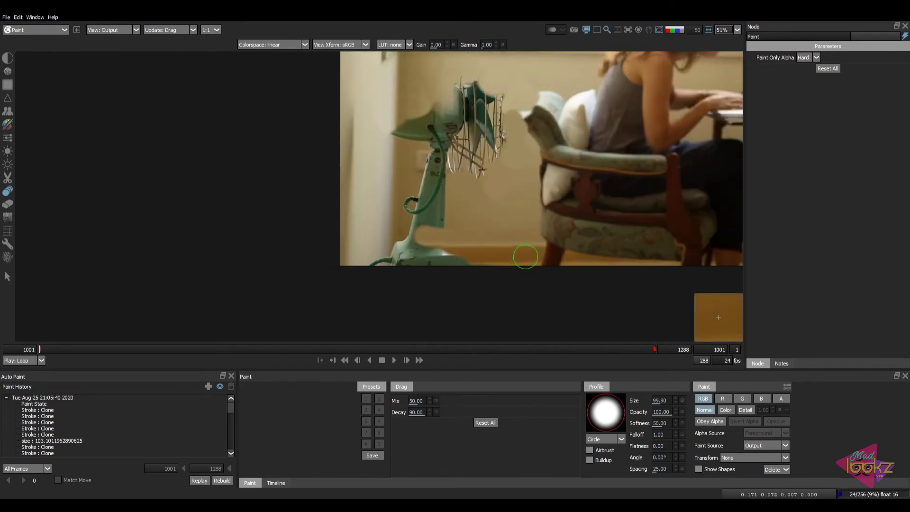
Clone clean wall over the power cord, the cable loop and the lower part of the fan's pole.
{"action": "scroll", "coordinate": [441, 224], "scroll_direction": "up", "scroll_amount": 4}
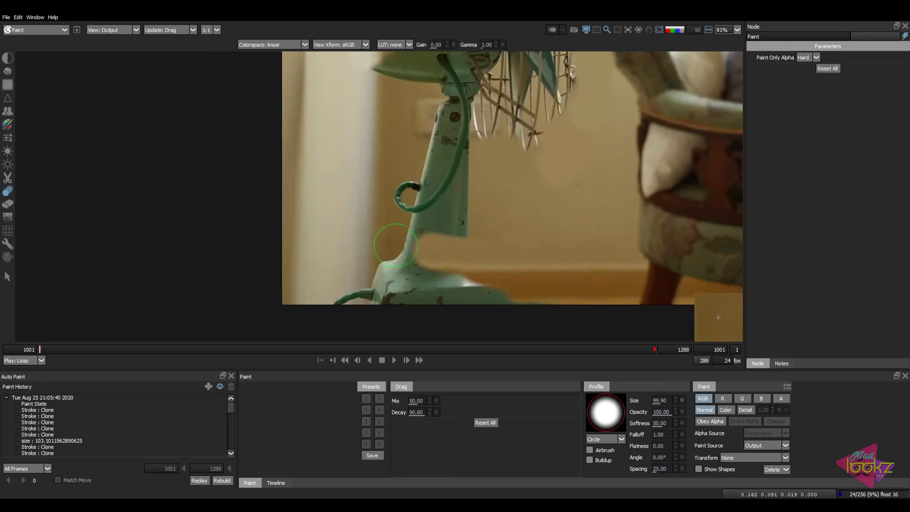
{"action": "key", "text": "c"}
{"action": "key", "text": "c"}
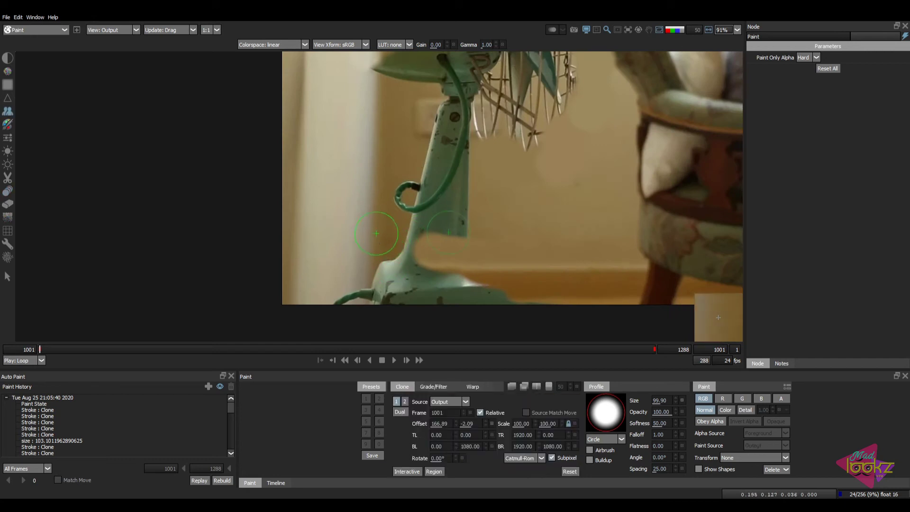
{"action": "mouse_move", "coordinate": [380, 207]}
{"action": "left_mouse_down", "text": "ctrl"}
{"action": "mouse_move", "coordinate": [379, 276]}
{"action": "mouse_move", "coordinate": [360, 314]}
{"action": "left_mouse_up", "text": "ctrl"}
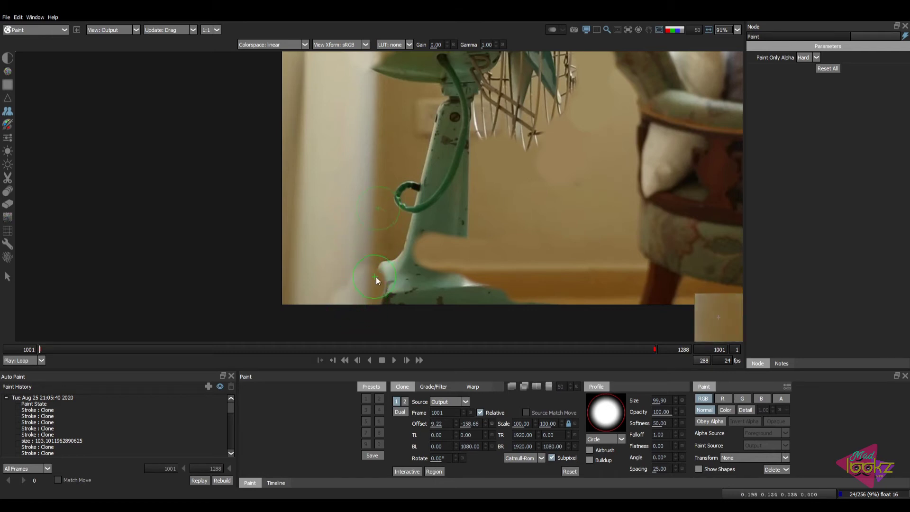
{"action": "mouse_move", "coordinate": [396, 184]}
{"action": "left_mouse_down", "text": "shift"}
{"action": "mouse_move", "coordinate": [409, 183]}
{"action": "mouse_move", "coordinate": [406, 200]}
{"action": "mouse_move", "coordinate": [409, 188]}
{"action": "left_mouse_up", "text": "shift"}
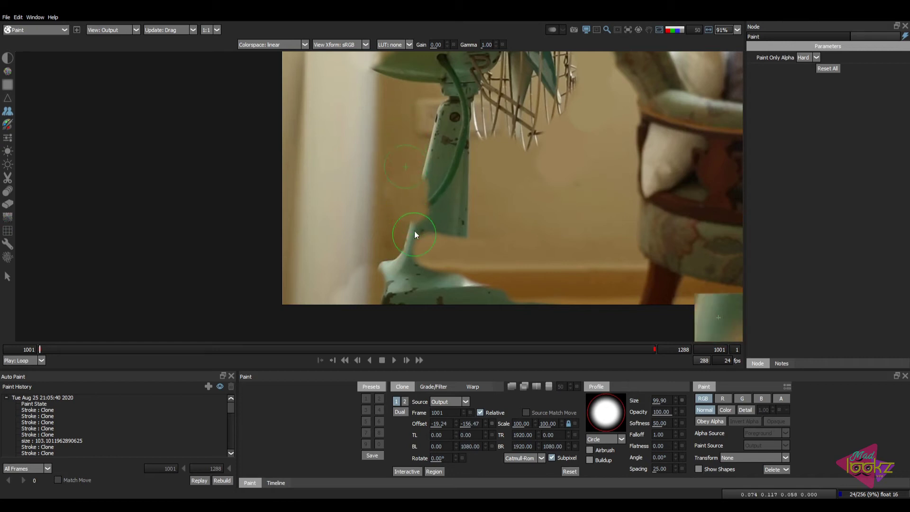
{"action": "mouse_move", "coordinate": [414, 231]}
{"action": "left_mouse_down"}
{"action": "mouse_move", "coordinate": [406, 258]}
{"action": "mouse_move", "coordinate": [391, 233]}
{"action": "left_mouse_up"}
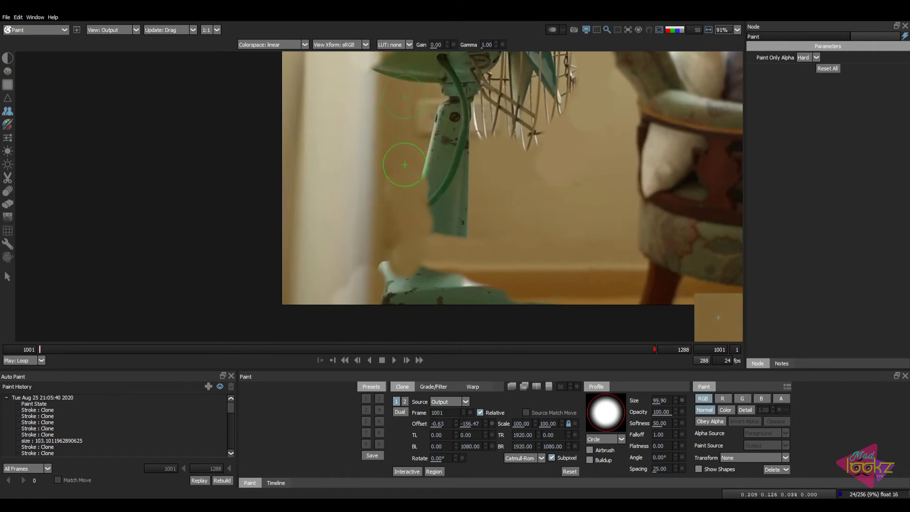
Clone wall over the light remnant at the rear edge of the fan's base.
{"action": "key", "text": "d"}
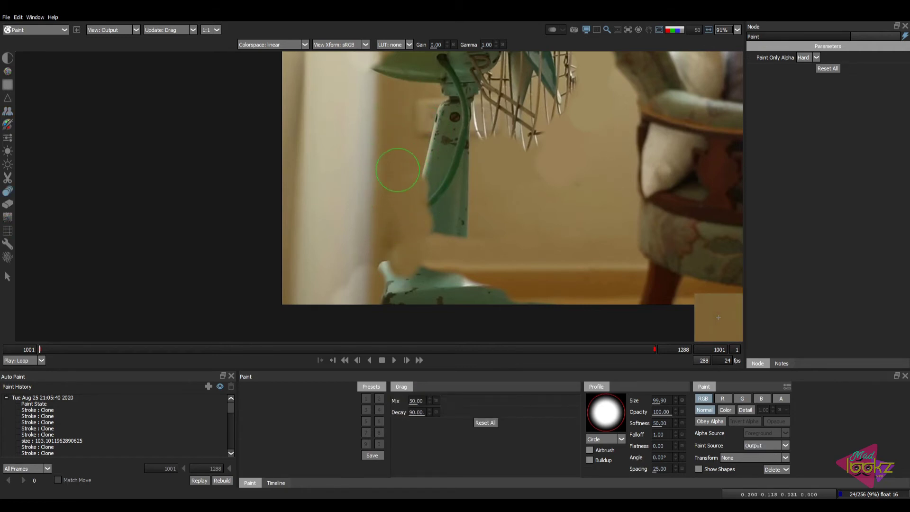
{"action": "middle_click_drag", "start_coordinate": [403, 257], "coordinate": [396, 209]}
{"action": "key", "text": "c"}
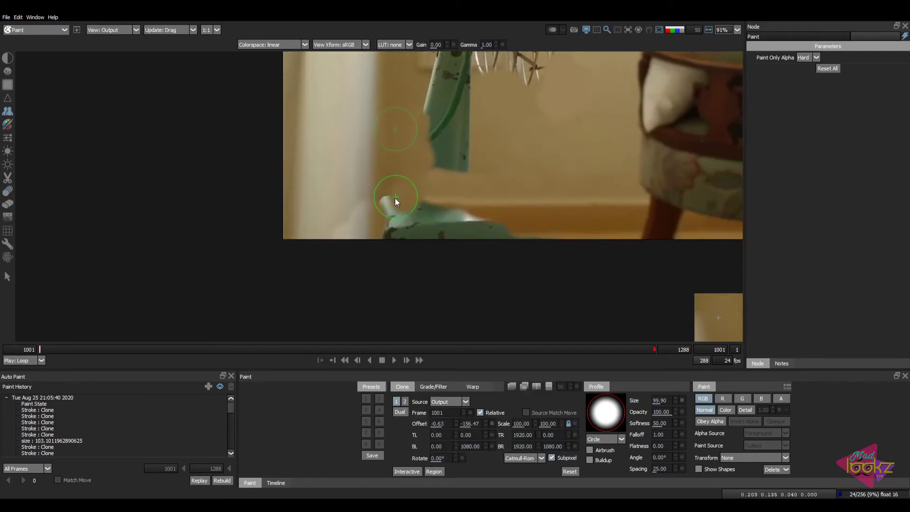
{"action": "middle_click_drag", "start_coordinate": [390, 271], "coordinate": [398, 324]}
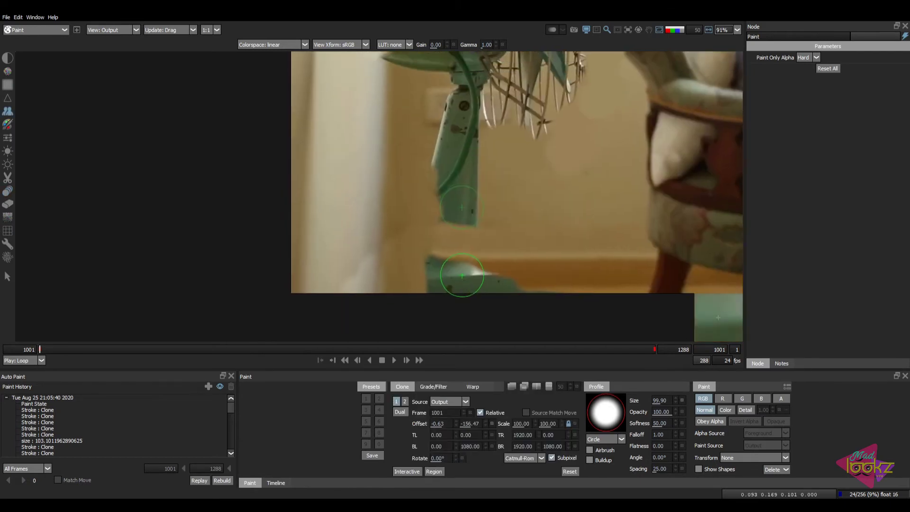
Sample the wall beside the pole and clone it over the rear end of the motor housing.
{"action": "scroll", "coordinate": [465, 202], "scroll_direction": "down", "scroll_amount": 4}
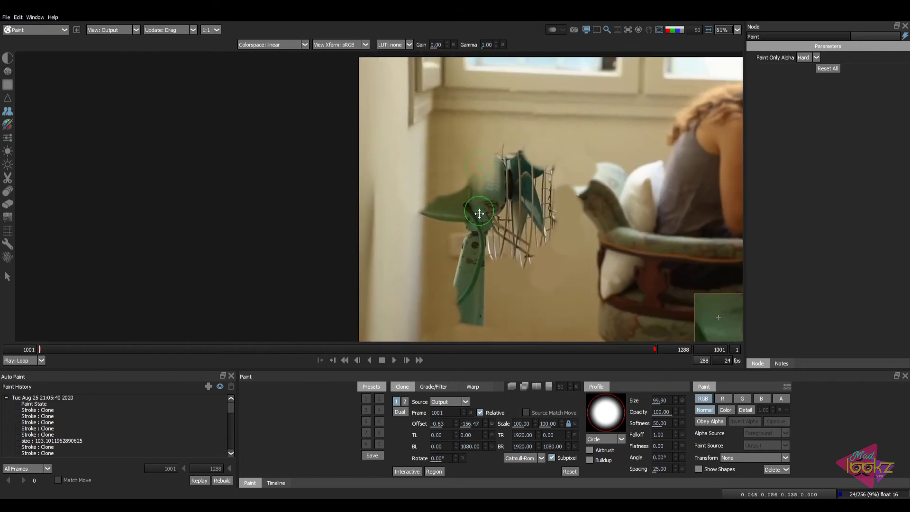
{"action": "scroll", "coordinate": [438, 217], "scroll_direction": "up", "scroll_amount": 4}
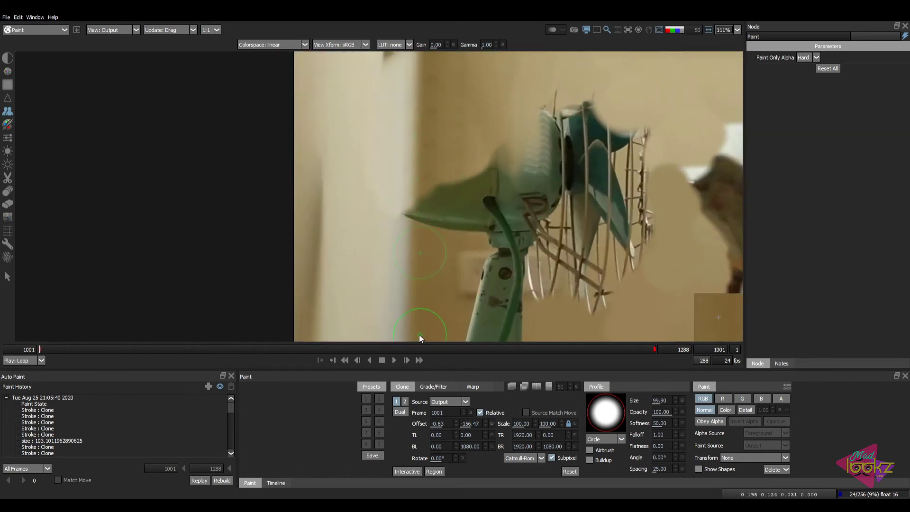
{"action": "mouse_move", "coordinate": [419, 335]}
{"action": "left_mouse_down", "text": "shift"}
{"action": "mouse_move", "coordinate": [428, 287]}
{"action": "mouse_move", "coordinate": [421, 199]}
{"action": "mouse_move", "coordinate": [424, 223]}
{"action": "mouse_move", "coordinate": [452, 212]}
{"action": "mouse_move", "coordinate": [473, 226]}
{"action": "mouse_move", "coordinate": [497, 176]}
{"action": "left_mouse_up", "text": "shift"}
{"action": "scroll", "coordinate": [485, 197], "scroll_direction": "down", "scroll_amount": 2}
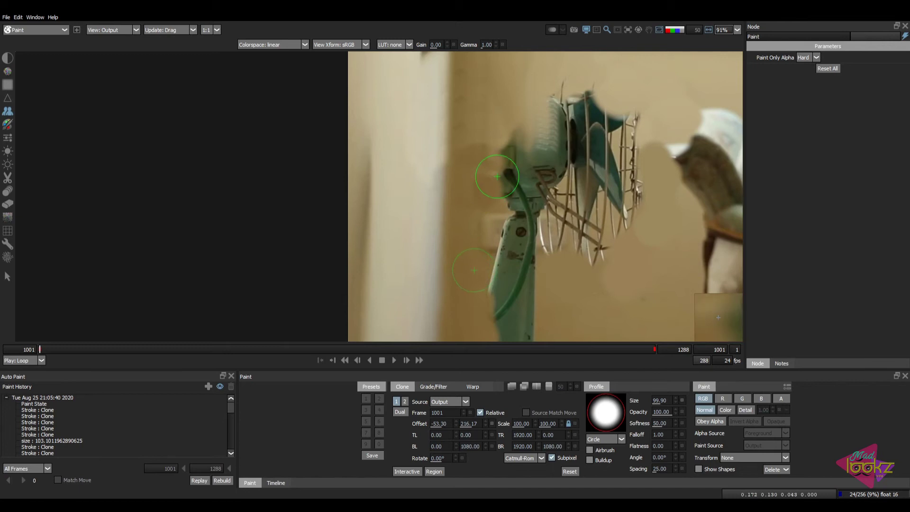
{"action": "key", "text": "d"}
Paint wall colour over the fan blades and remaining cage wires with a colour brush of size about 213.
{"action": "middle_click_drag", "start_coordinate": [589, 273], "coordinate": [502, 263]}
{"action": "scroll", "coordinate": [521, 220], "scroll_direction": "down", "scroll_amount": 6}
{"action": "scroll", "coordinate": [506, 260], "scroll_direction": "up", "scroll_amount": 5}
{"action": "key", "text": "b"}
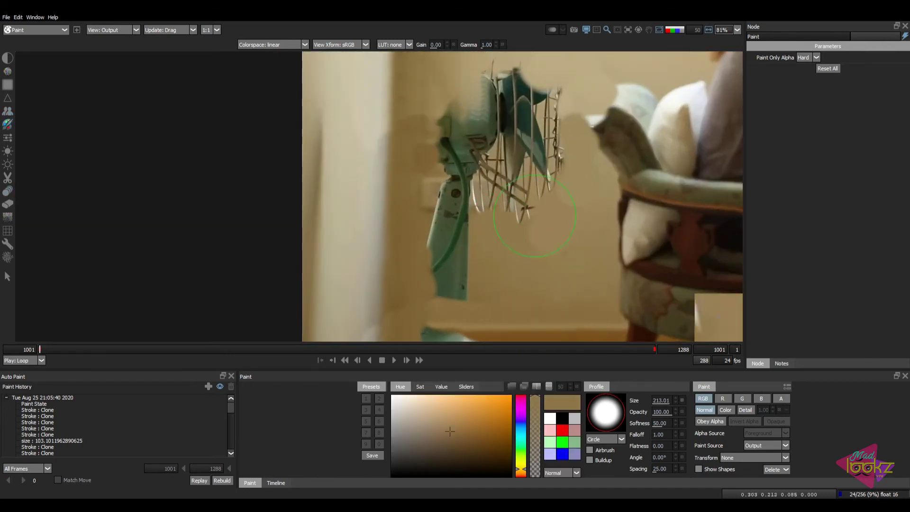
{"action": "mouse_move", "coordinate": [534, 216]}
{"action": "left_mouse_down"}
{"action": "mouse_move", "coordinate": [512, 178]}
{"action": "mouse_move", "coordinate": [530, 161]}
{"action": "mouse_move", "coordinate": [539, 116]}
{"action": "left_mouse_up"}
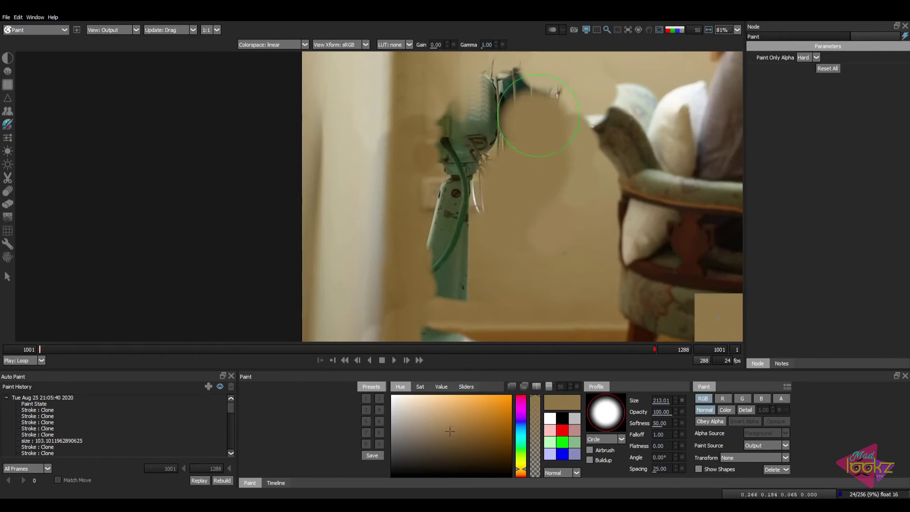
{"action": "middle_click_drag", "start_coordinate": [539, 115], "coordinate": [536, 193]}
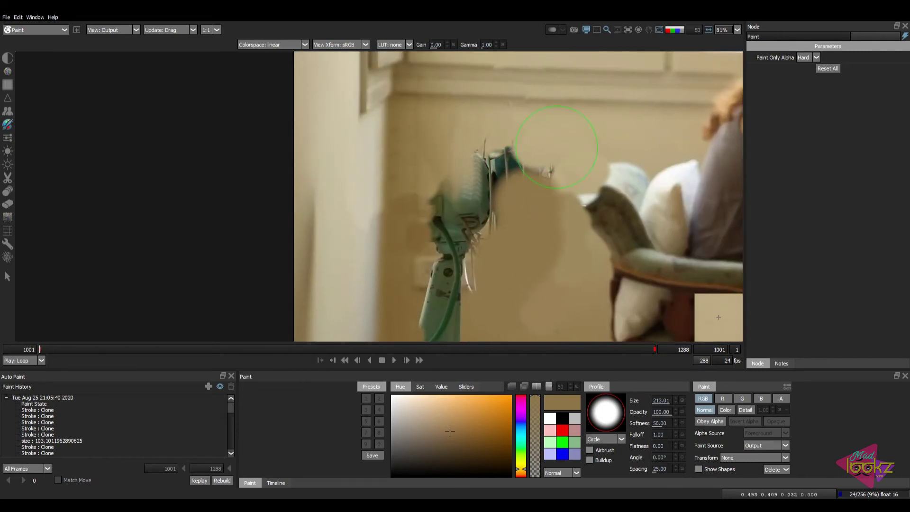
Sample the light wall colour and paint it over the remaining blades and motor front, reducing the colour brush to about 113.
{"action": "left_click", "coordinate": [552, 154], "text": "shift"}
{"action": "mouse_move", "coordinate": [551, 156]}
{"action": "left_mouse_down"}
{"action": "mouse_move", "coordinate": [474, 171]}
{"action": "mouse_move", "coordinate": [460, 196]}
{"action": "left_mouse_up"}
{"action": "left_click_drag", "start_coordinate": [440, 155], "coordinate": [462, 152], "text": "ctrl"}
{"action": "left_click", "coordinate": [434, 127]}
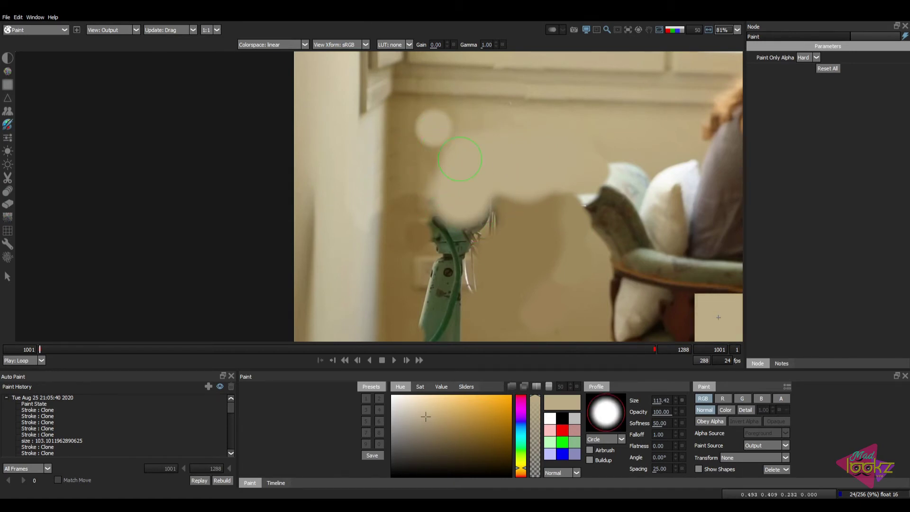
Sample a darker wall colour and paint it over the motor remnants above the pole with a brush of size about 268.
{"action": "left_click", "coordinate": [427, 128], "text": "shift"}
{"action": "left_click", "coordinate": [455, 162]}
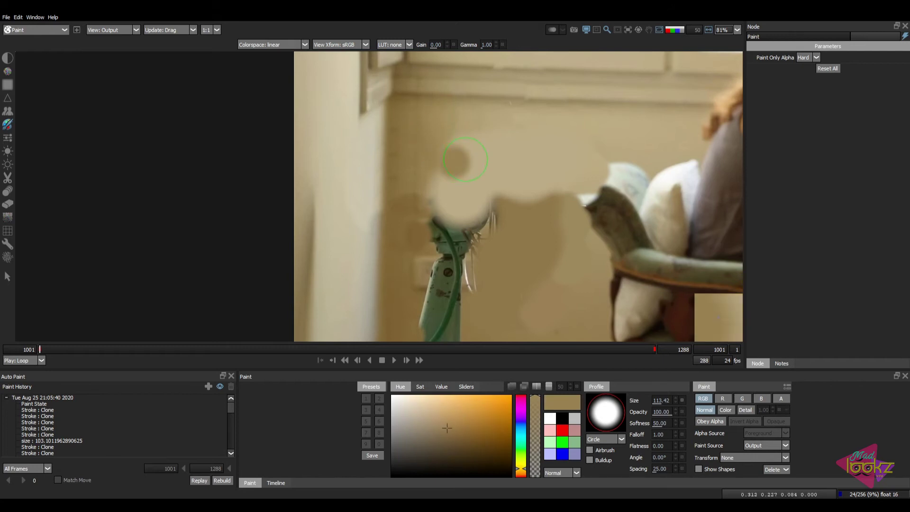
{"action": "mouse_move", "coordinate": [456, 163]}
{"action": "left_mouse_down", "text": "ctrl"}
{"action": "mouse_move", "coordinate": [505, 186]}
{"action": "mouse_move", "coordinate": [441, 163]}
{"action": "mouse_move", "coordinate": [450, 207]}
{"action": "left_mouse_up", "text": "ctrl"}
{"action": "left_click", "coordinate": [471, 166]}
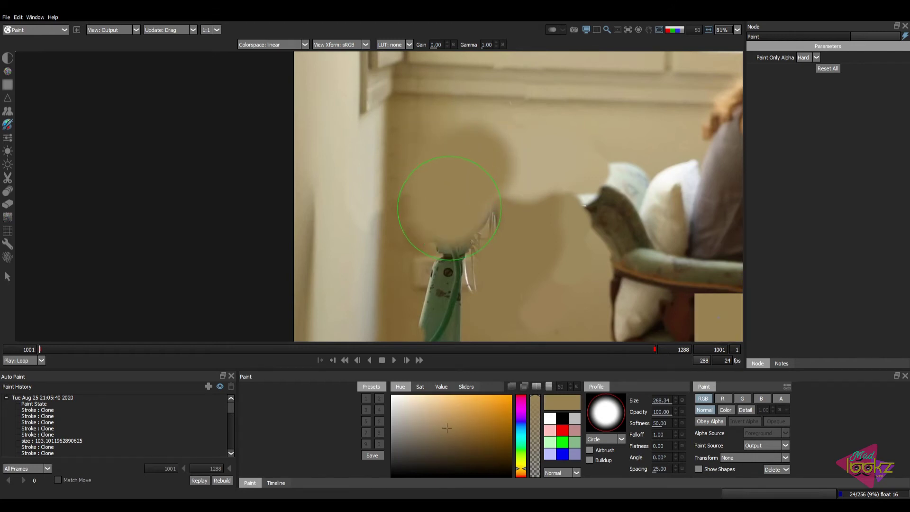
{"action": "left_click_drag", "start_coordinate": [488, 232], "coordinate": [430, 201]}
{"action": "key", "text": "ctrl+z"}
Switch to the Drag brush and compare the painted frame with the original foreground around the fan's pole and wires.
{"action": "key", "text": "d"}
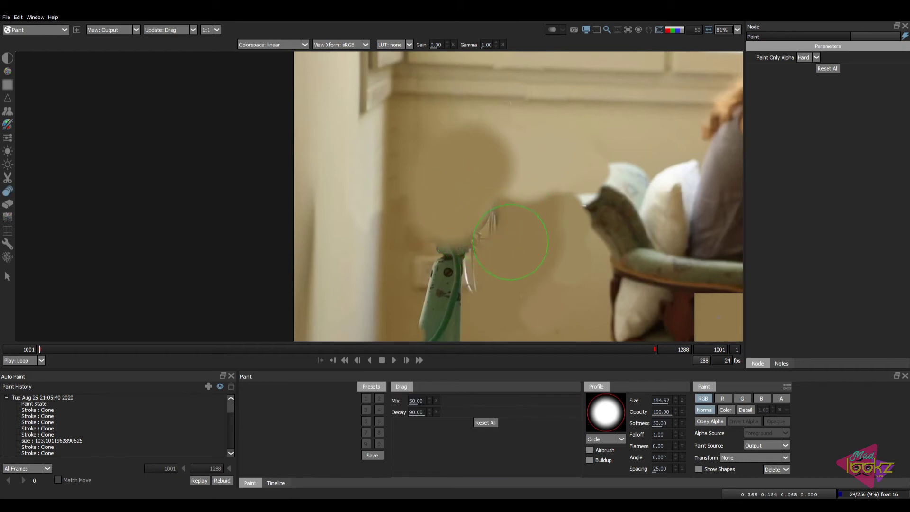
{"action": "scroll", "coordinate": [513, 237], "scroll_direction": "down", "scroll_amount": 8}
{"action": "key", "text": "1"}
{"action": "key", "text": "1"}
{"action": "key", "text": "1"}
{"action": "scroll", "coordinate": [523, 208], "scroll_direction": "up", "scroll_amount": 8}
{"action": "key", "text": "1"}
{"action": "key", "text": "1"}
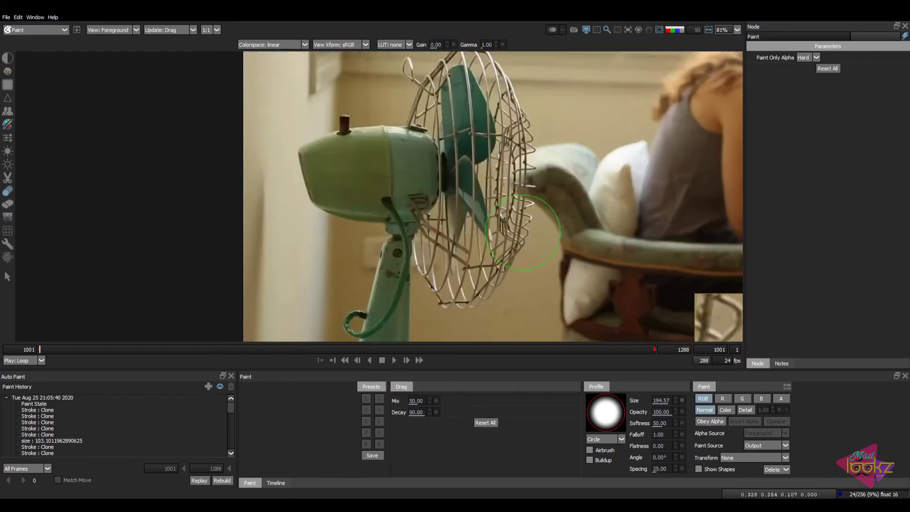
{"action": "key", "text": "1"}
{"action": "key", "text": "1"}
{"action": "key", "text": "1"}
{"action": "scroll", "coordinate": [462, 240], "scroll_direction": "down", "scroll_amount": 1}
{"action": "middle_click_drag", "start_coordinate": [458, 242], "coordinate": [506, 193]}
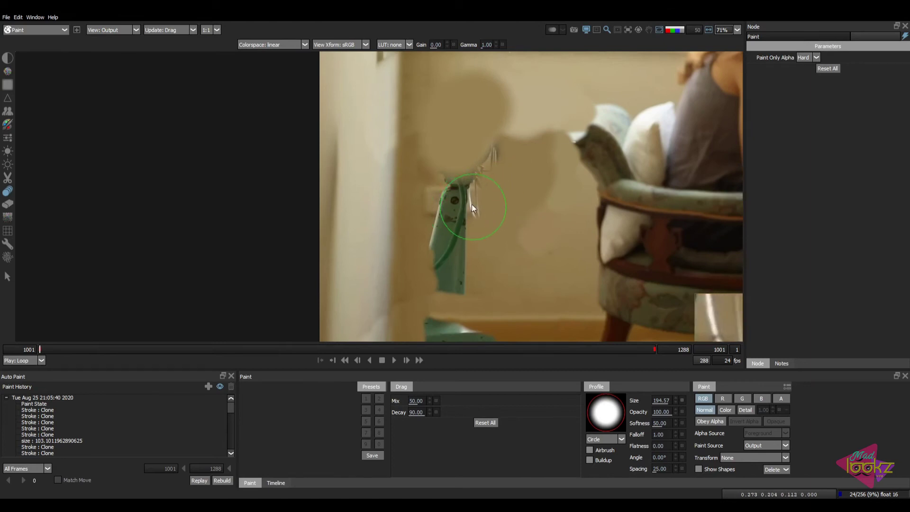
{"action": "middle_click_drag", "start_coordinate": [423, 142], "coordinate": [430, 193]}
{"action": "key", "text": "1"}
{"action": "key", "text": "1"}
{"action": "scroll", "coordinate": [372, 207], "scroll_direction": "up", "scroll_amount": 4}
{"action": "scroll", "coordinate": [372, 207], "scroll_direction": "down", "scroll_amount": 3}
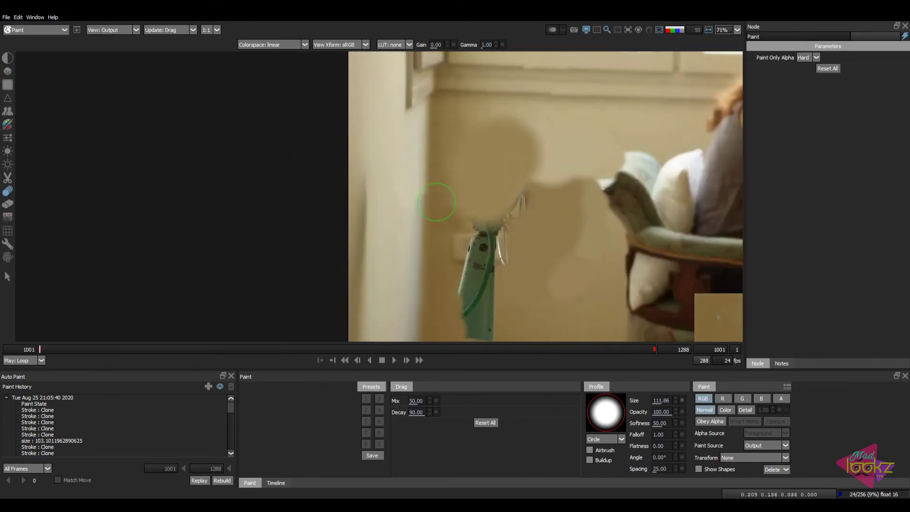
Smear the wall over the middle and lower part of the fan's pole with the Drag brush at size about 82.
{"action": "scroll", "coordinate": [488, 183], "scroll_direction": "up", "scroll_amount": 2}
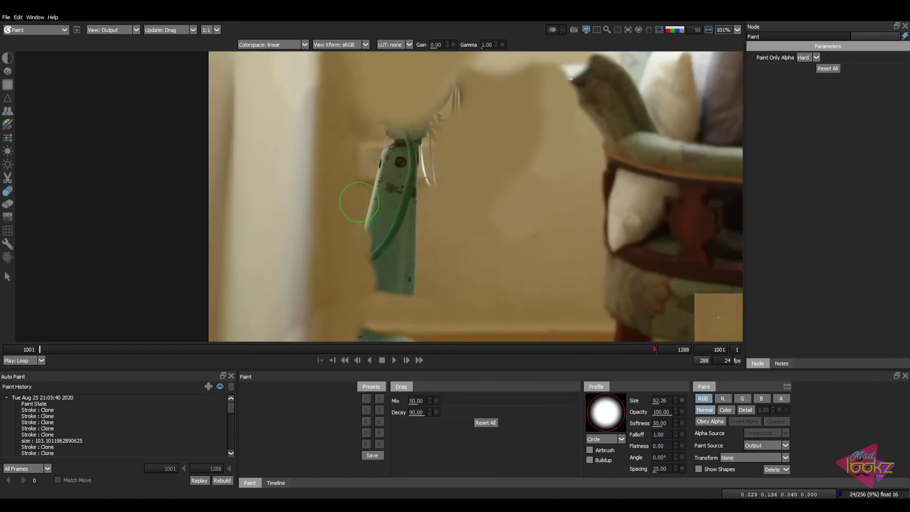
{"action": "mouse_move", "coordinate": [362, 198]}
{"action": "left_mouse_down"}
{"action": "mouse_move", "coordinate": [393, 198]}
{"action": "mouse_move", "coordinate": [342, 208]}
{"action": "left_mouse_up"}
{"action": "mouse_move", "coordinate": [419, 189]}
{"action": "left_mouse_down"}
{"action": "mouse_move", "coordinate": [404, 190]}
{"action": "mouse_move", "coordinate": [404, 205]}
{"action": "mouse_move", "coordinate": [377, 222]}
{"action": "mouse_move", "coordinate": [398, 239]}
{"action": "left_mouse_up"}
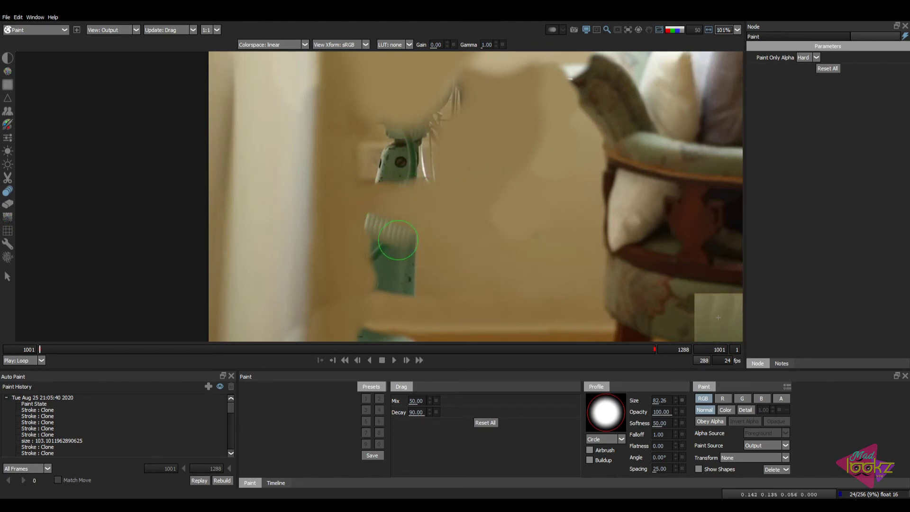
{"action": "left_click_drag", "start_coordinate": [366, 209], "coordinate": [394, 233]}
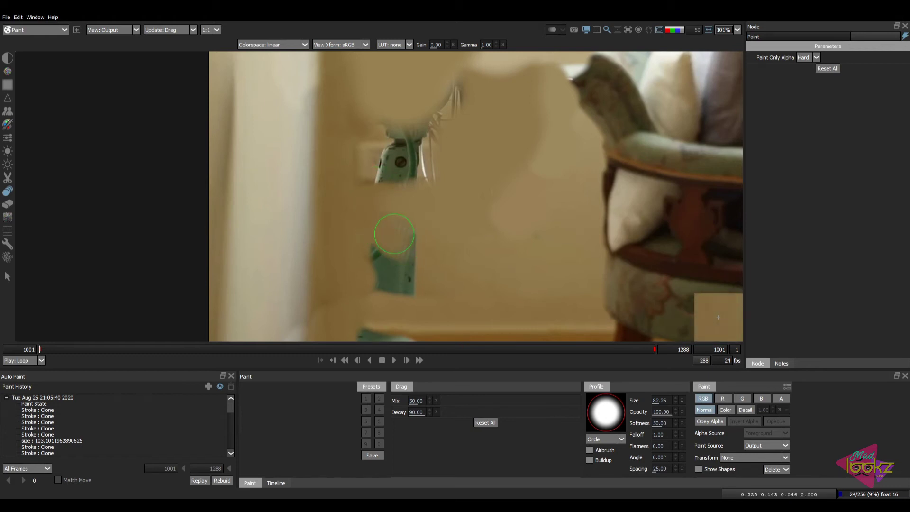
{"action": "middle_click_drag", "start_coordinate": [420, 266], "coordinate": [432, 195]}
{"action": "mouse_move", "coordinate": [376, 175]}
{"action": "left_mouse_down"}
{"action": "mouse_move", "coordinate": [385, 193]}
{"action": "mouse_move", "coordinate": [402, 197]}
{"action": "mouse_move", "coordinate": [420, 179]}
{"action": "mouse_move", "coordinate": [390, 217]}
{"action": "left_mouse_up"}
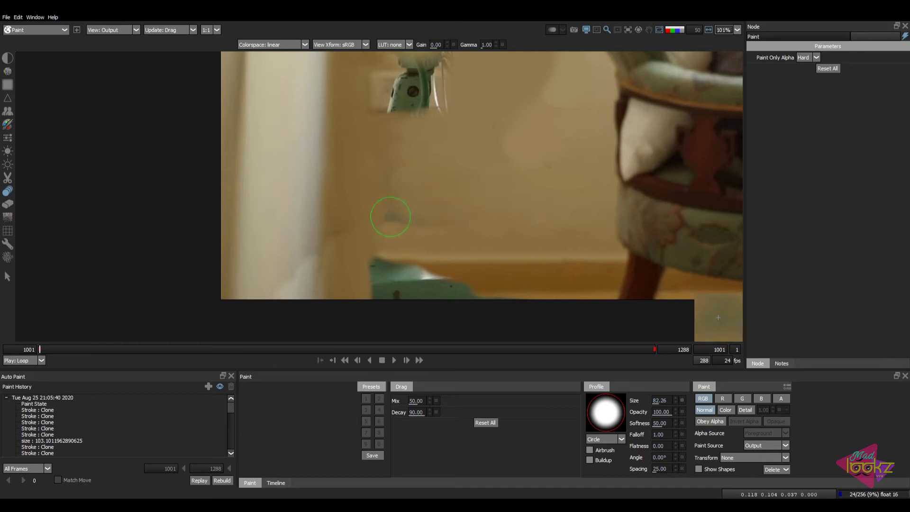
Smear the wall edge and skirting board over the fan's base up to the door frame with the Drag brush at size about 82.
{"action": "middle_click_drag", "start_coordinate": [416, 240], "coordinate": [395, 209]}
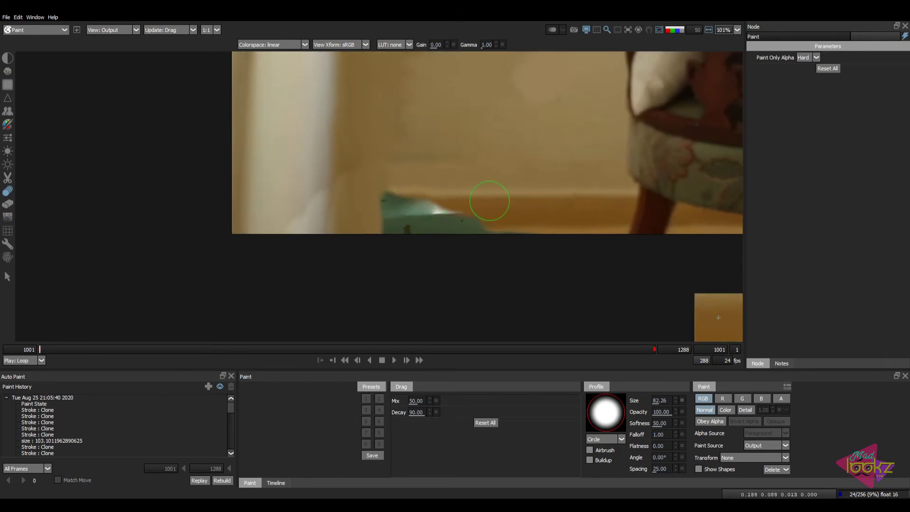
{"action": "key", "text": "c"}
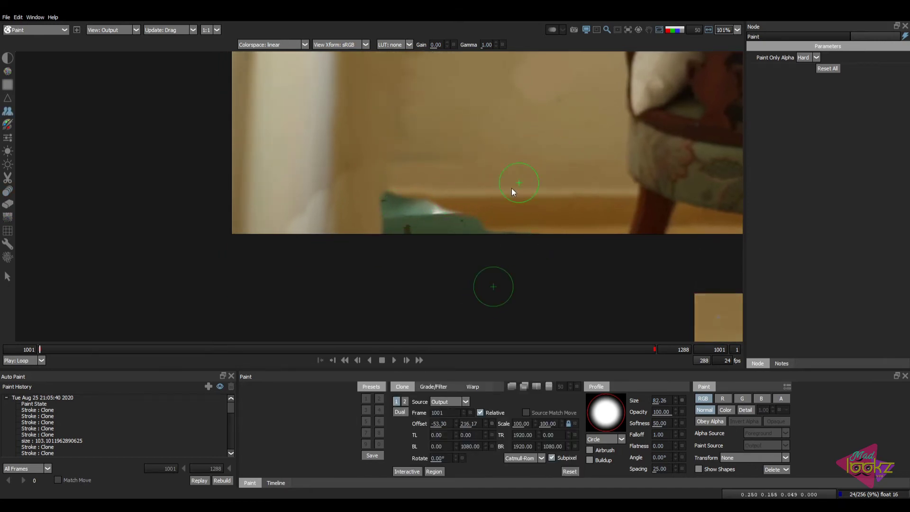
{"action": "key", "text": "d"}
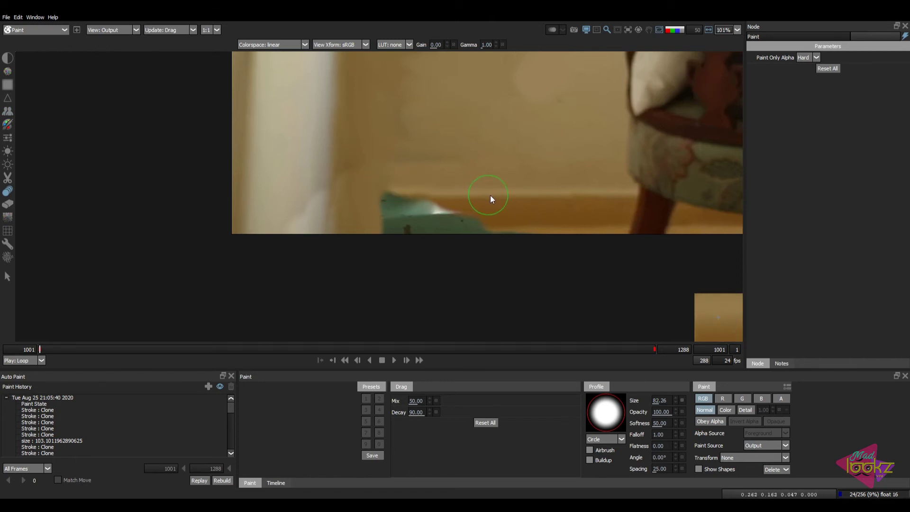
{"action": "left_click_drag", "start_coordinate": [541, 193], "coordinate": [442, 197]}
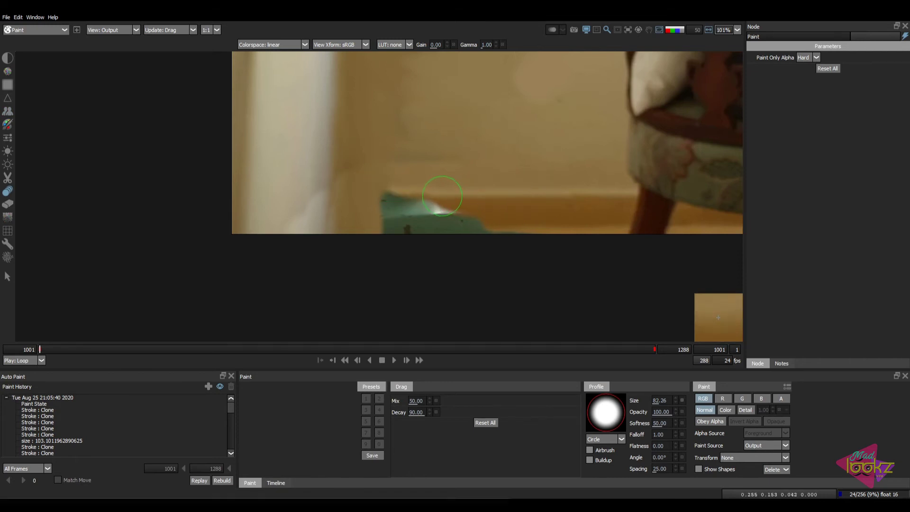
{"action": "left_click_drag", "start_coordinate": [528, 193], "coordinate": [350, 193]}
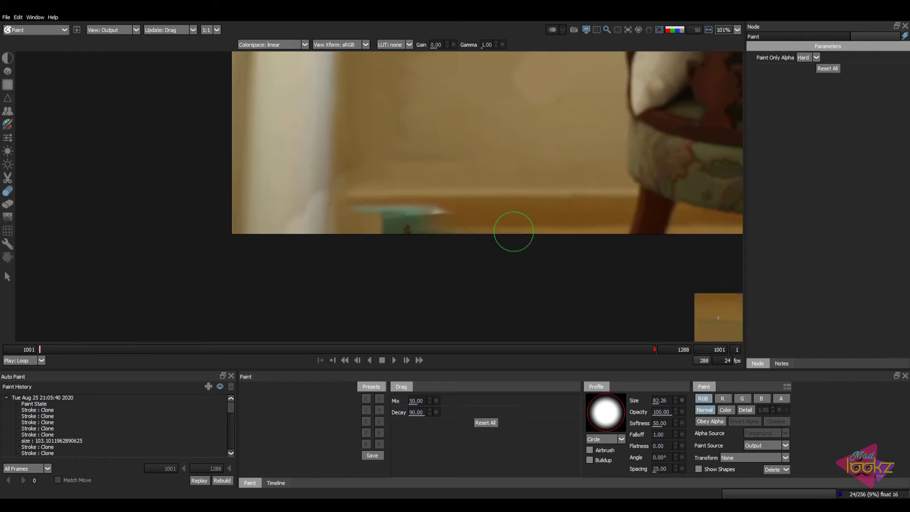
{"action": "mouse_move", "coordinate": [482, 231]}
{"action": "left_mouse_down"}
{"action": "mouse_move", "coordinate": [476, 216]}
{"action": "mouse_move", "coordinate": [388, 219]}
{"action": "mouse_move", "coordinate": [467, 209]}
{"action": "mouse_move", "coordinate": [365, 223]}
{"action": "mouse_move", "coordinate": [385, 219]}
{"action": "mouse_move", "coordinate": [361, 212]}
{"action": "mouse_move", "coordinate": [462, 221]}
{"action": "mouse_move", "coordinate": [368, 243]}
{"action": "mouse_move", "coordinate": [471, 227]}
{"action": "mouse_move", "coordinate": [372, 235]}
{"action": "mouse_move", "coordinate": [456, 213]}
{"action": "left_mouse_up"}
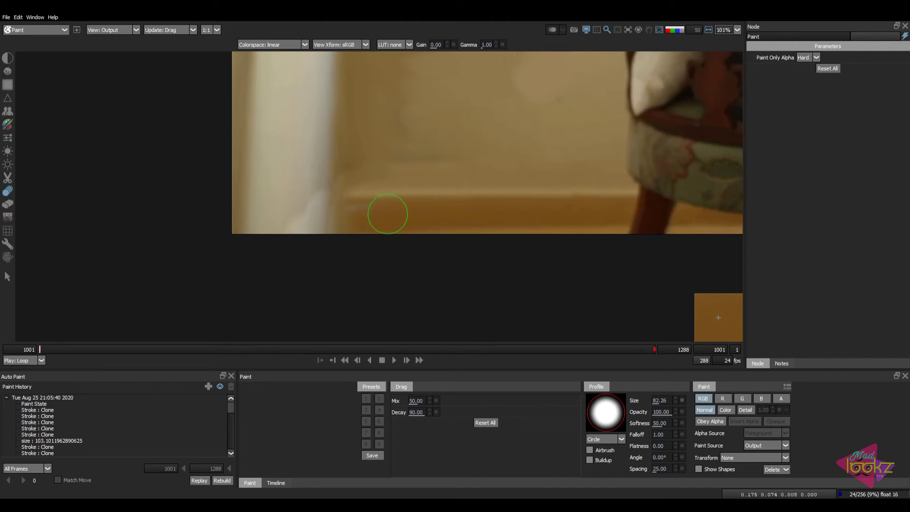
{"action": "mouse_move", "coordinate": [387, 214]}
{"action": "left_mouse_down"}
{"action": "mouse_move", "coordinate": [362, 208]}
{"action": "mouse_move", "coordinate": [401, 209]}
{"action": "mouse_move", "coordinate": [410, 219]}
{"action": "mouse_move", "coordinate": [366, 215]}
{"action": "mouse_move", "coordinate": [341, 236]}
{"action": "left_mouse_up"}
{"action": "middle_click_drag", "start_coordinate": [353, 226], "coordinate": [366, 290]}
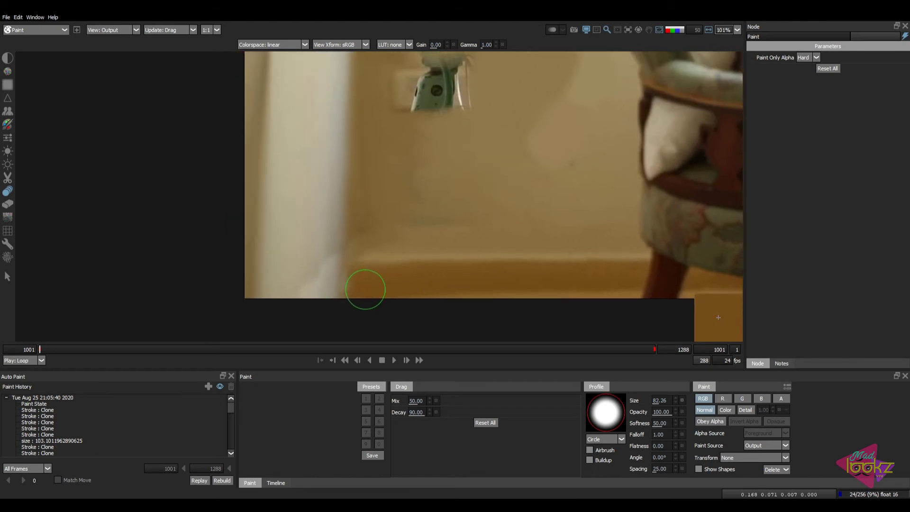
Set the Blur brush's radius to 10 for softening the foot of the door frame.
{"action": "key", "text": "b"}
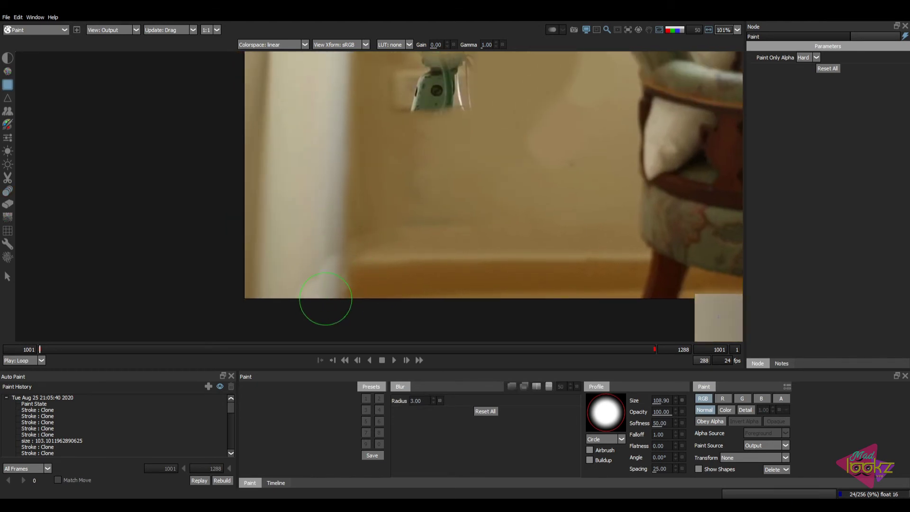
{"action": "left_click", "coordinate": [419, 400]}
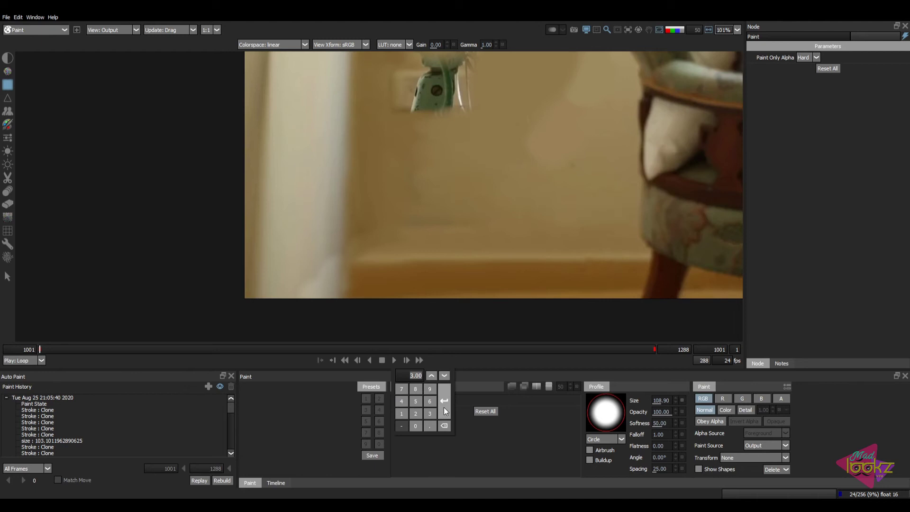
{"action": "type", "text": "10"}
{"action": "left_click", "coordinate": [443, 407]}
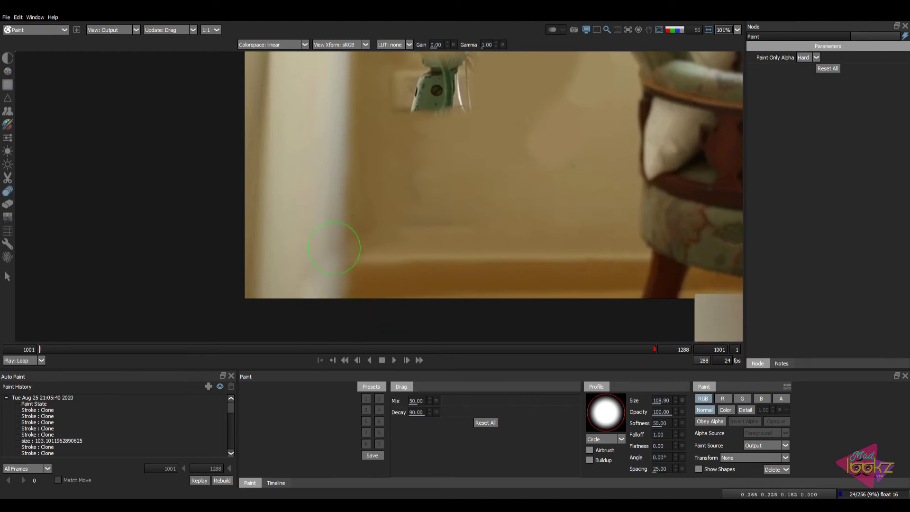
Smear the lower edge of the white door frame with the Drag brush at size about 109 and compare it with the original.
{"action": "key", "text": "d"}
{"action": "key", "text": "1"}
{"action": "key", "text": "2"}
Erase paint from the lower door frame with an Eraser of size about 146, checking the frame against the original foreground.
{"action": "key", "text": "e"}
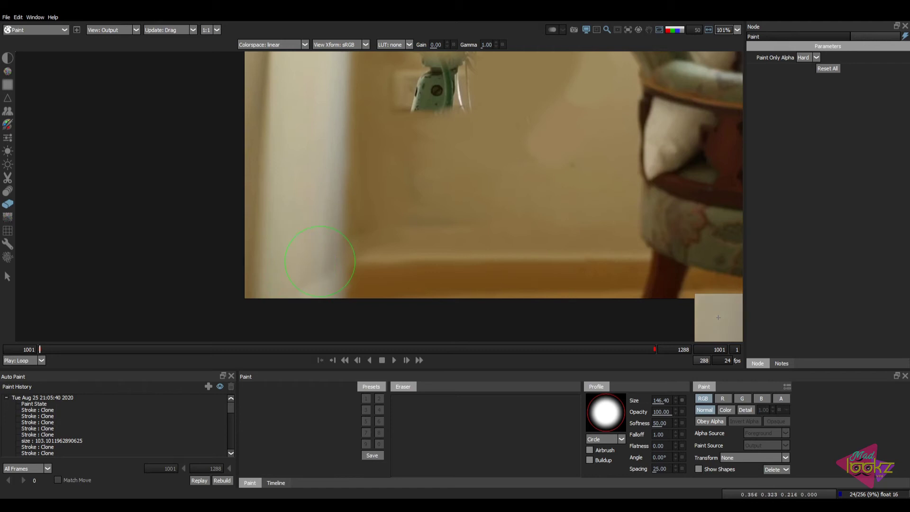
{"action": "key", "text": "1"}
{"action": "key", "text": "2"}
{"action": "key", "text": "1"}
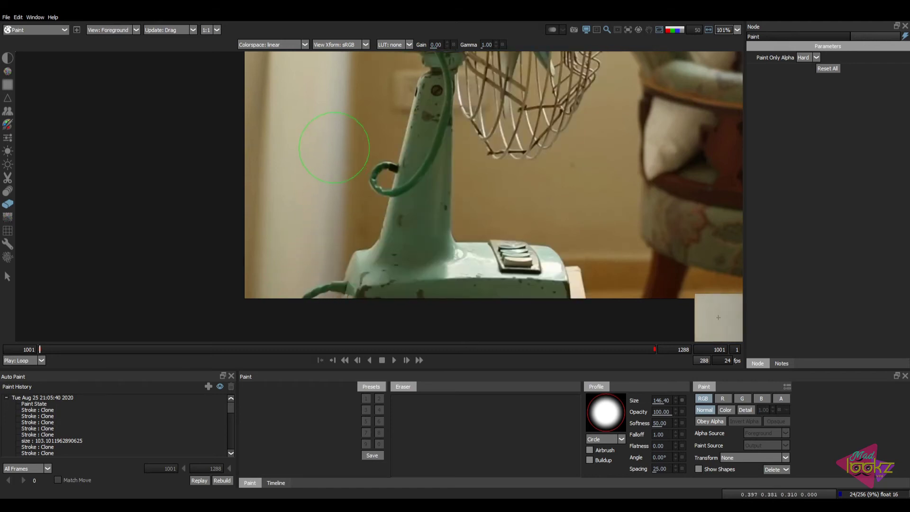
{"action": "key", "text": "f"}
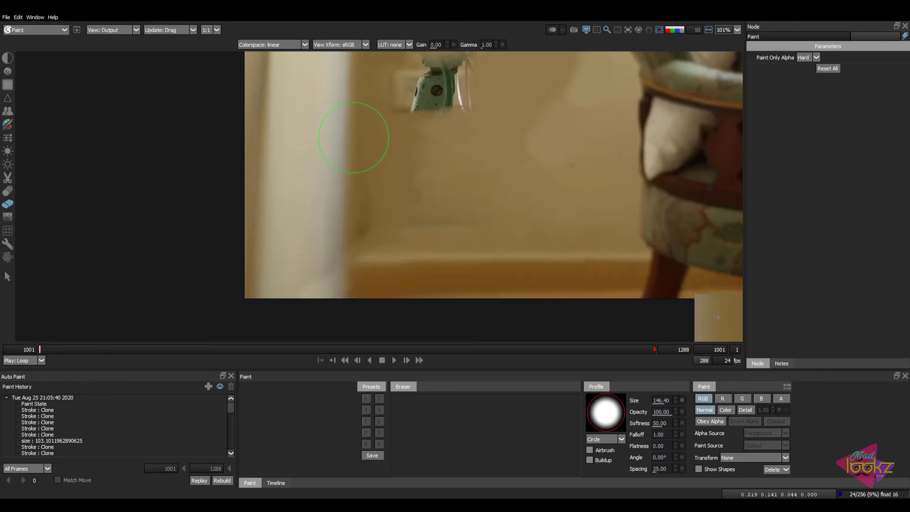
{"action": "key", "text": "f"}
{"action": "key", "text": "f"}
{"action": "key", "text": "f"}
{"action": "key", "text": "f"}
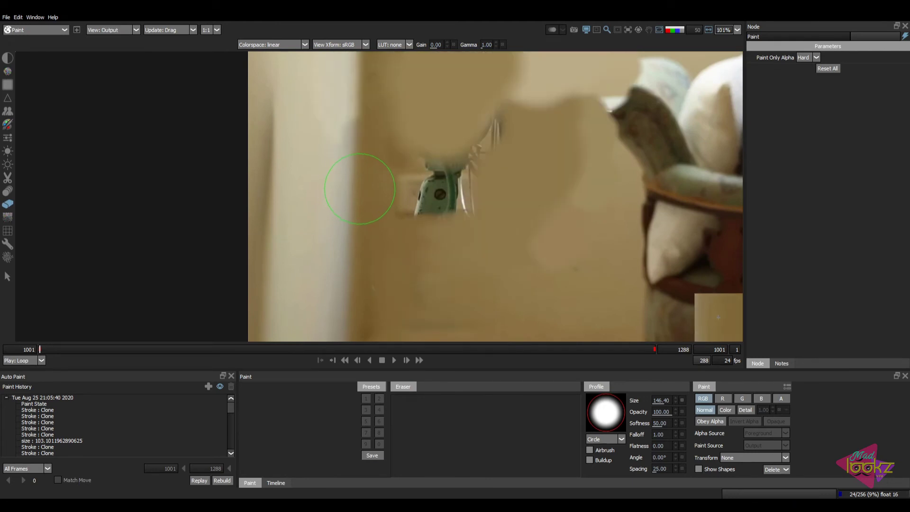
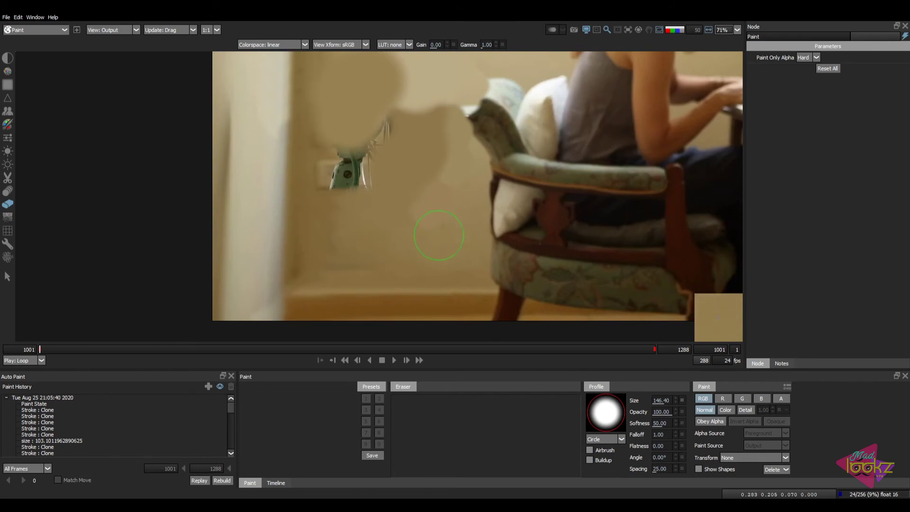
Blend the border between the light and dark wall patches behind the fan's cage with the Drag brush at about 166.
{"action": "key", "text": "f"}
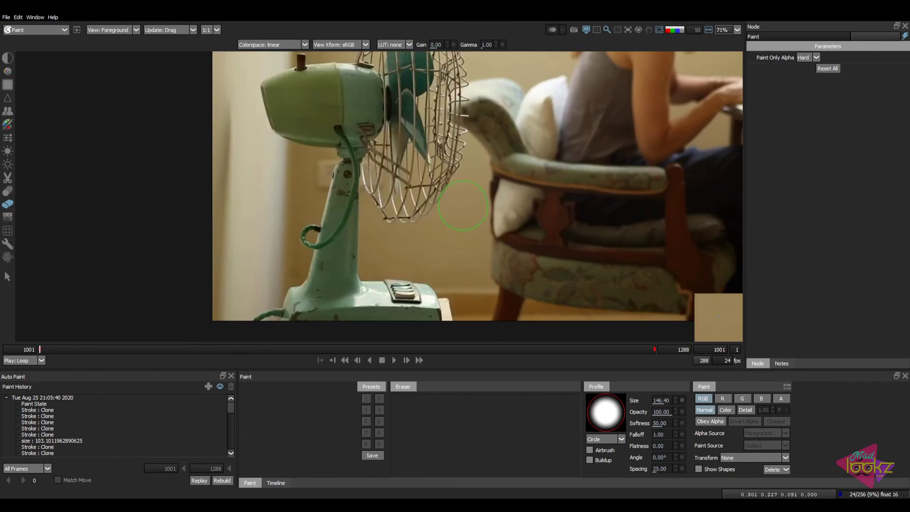
{"action": "key", "text": "o"}
{"action": "key", "text": "d"}
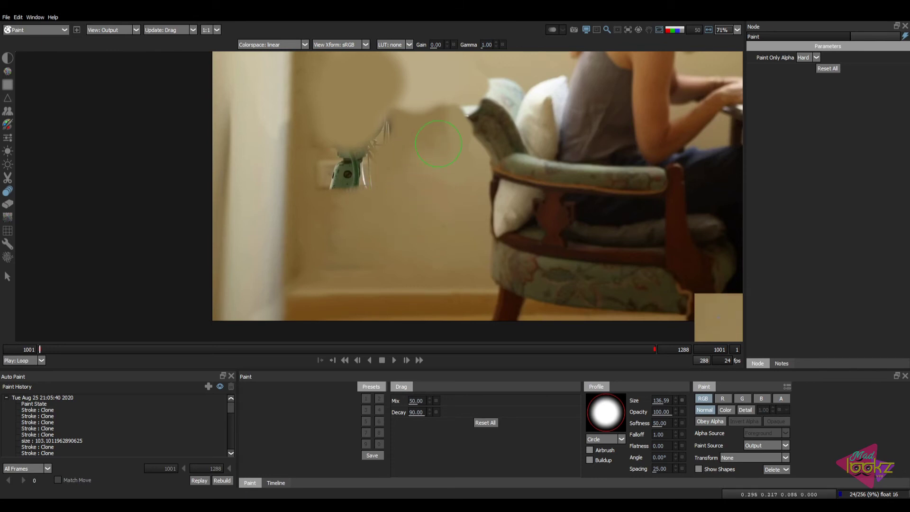
{"action": "middle_click_drag", "start_coordinate": [422, 132], "coordinate": [416, 194]}
{"action": "left_click_drag", "start_coordinate": [415, 179], "coordinate": [408, 149]}
{"action": "key", "text": "1"}
{"action": "key", "text": "2"}
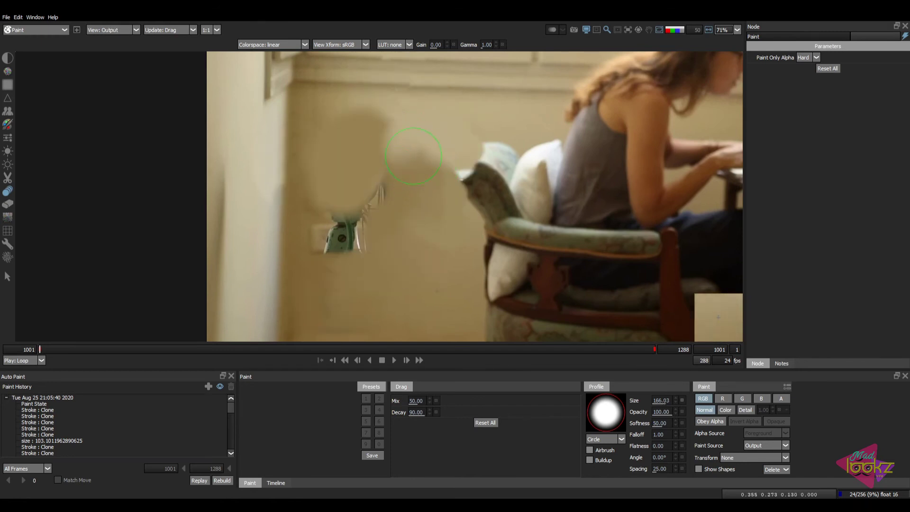
Smear the wall over the remaining cage wires above the pole remnant with the Drag brush and compare with the original.
{"action": "key", "text": "1"}
{"action": "key", "text": "2"}
{"action": "mouse_move", "coordinate": [349, 202]}
{"action": "left_mouse_down", "text": "ctrl"}
{"action": "mouse_move", "coordinate": [313, 209]}
{"action": "mouse_move", "coordinate": [359, 215]}
{"action": "left_mouse_up", "text": "ctrl"}
{"action": "key", "text": "ctrl+z"}
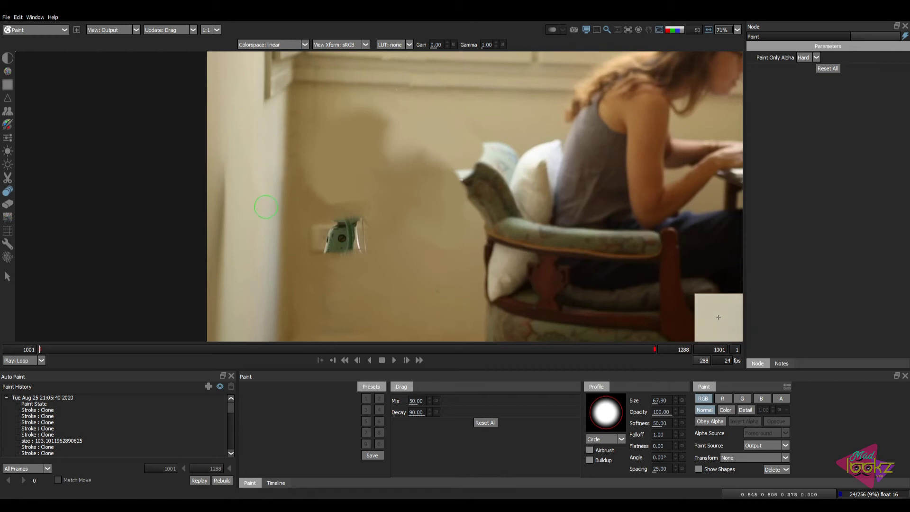
{"action": "key", "text": "1"}
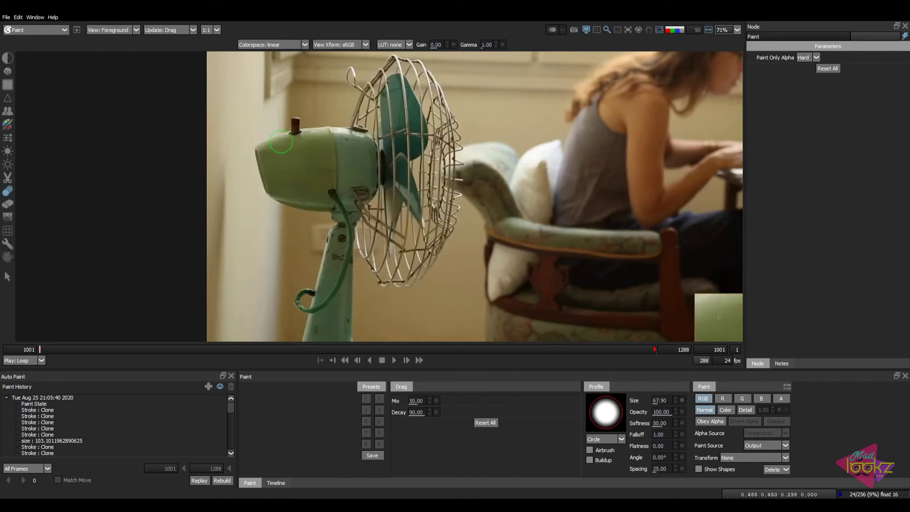
{"action": "key", "text": "2"}
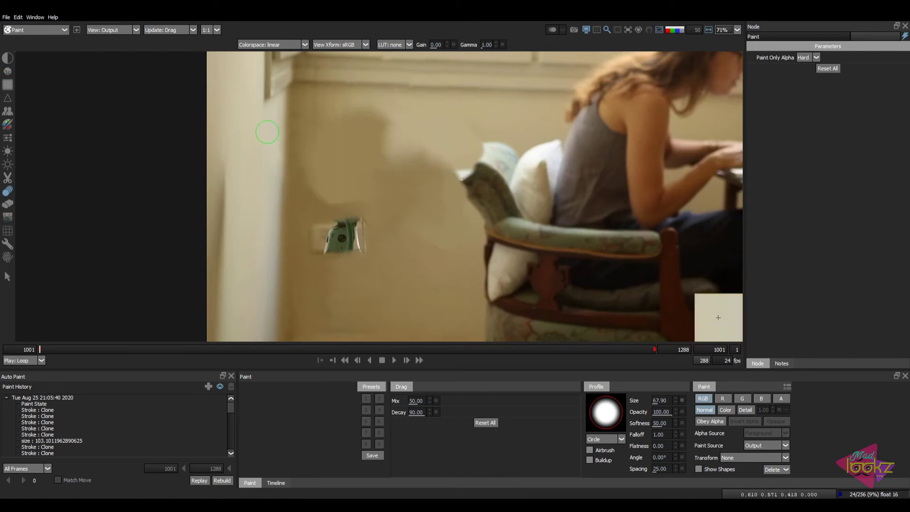
Soften the upper door frame beside the wall with the Blur brush at radius 10 and size about 128.
{"action": "key", "text": "b"}
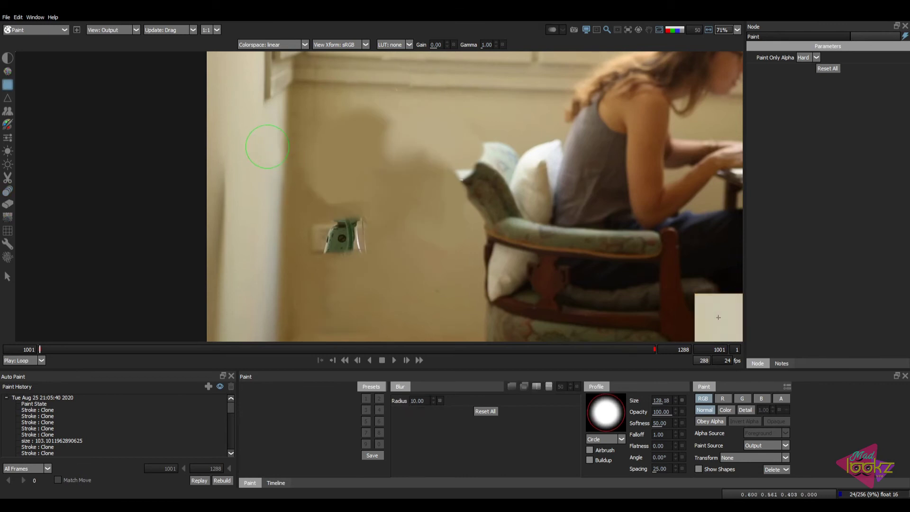
{"action": "key", "text": "shift+c"}
{"action": "key", "text": "shift+c"}
Smear the dark wall beside the door frame with the Drag brush at about 127 and soften it with Blur at about 90.
{"action": "key", "text": "d"}
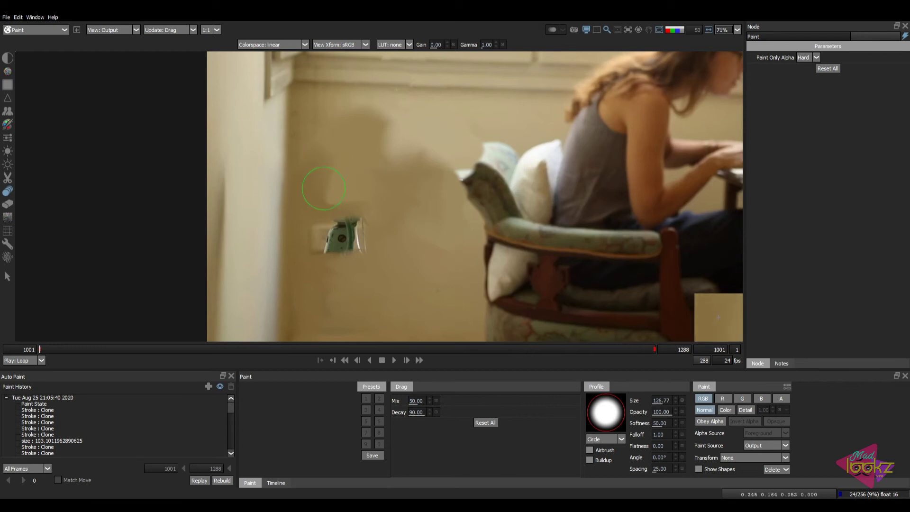
{"action": "key", "text": "shift+c"}
{"action": "key", "text": "shift+c"}
{"action": "key", "text": "b"}
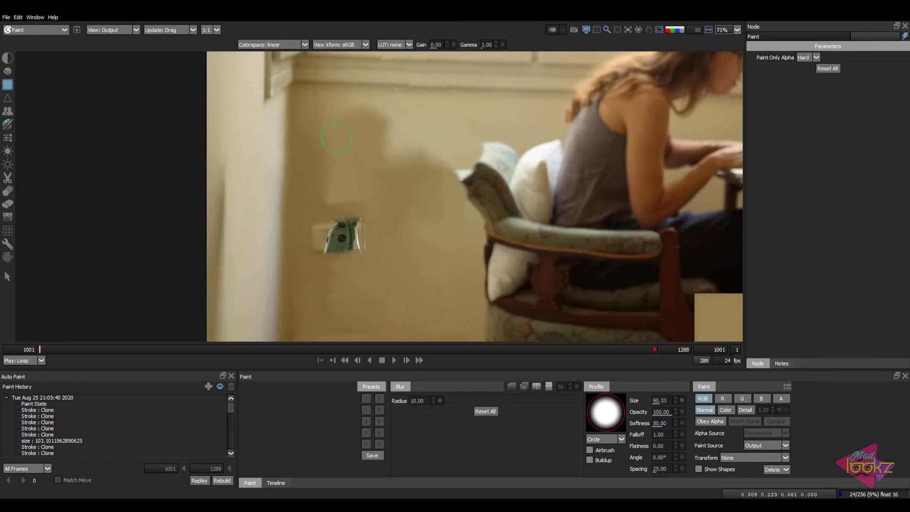
Blend the border between the light and dark wall patches with the Drag brush at about 134 and compare with the original foreground.
{"action": "key", "text": "d"}
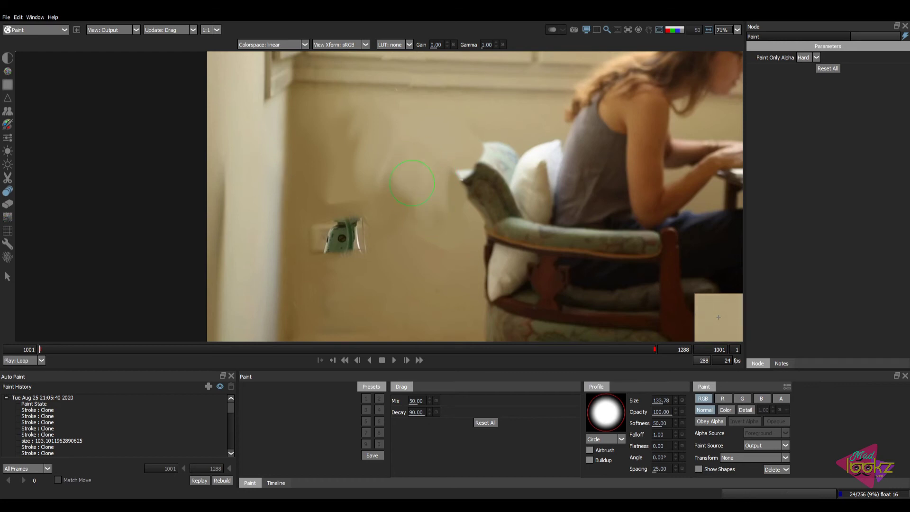
{"action": "key", "text": "1"}
{"action": "key", "text": "2"}
Smooth the blended wall patches with the Blur brush at radius 30 and size about 208, checking against the original foreground.
{"action": "key", "text": "b"}
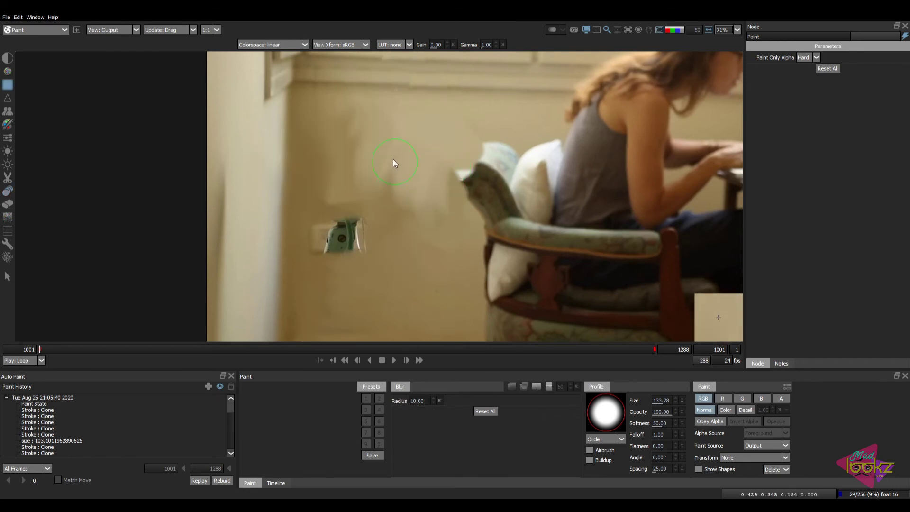
{"action": "left_click", "coordinate": [440, 400]}
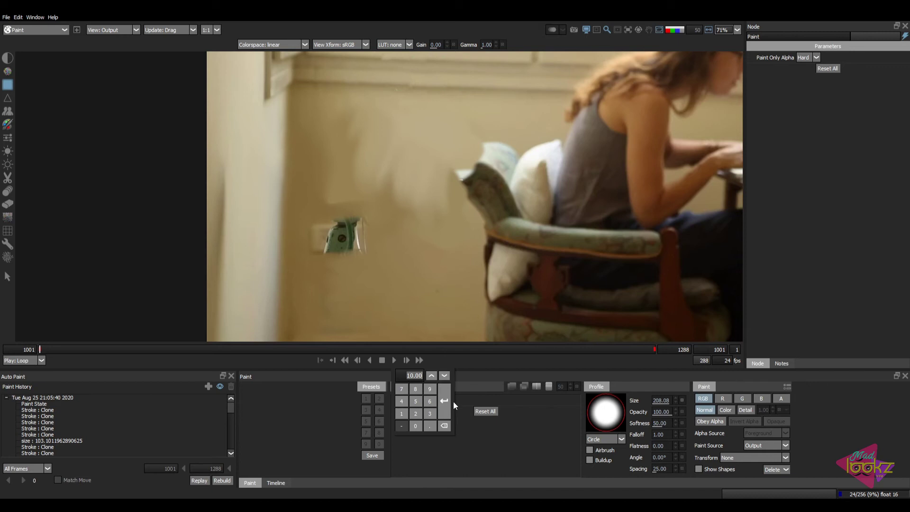
{"action": "type", "text": "30"}
{"action": "key", "text": "Return"}
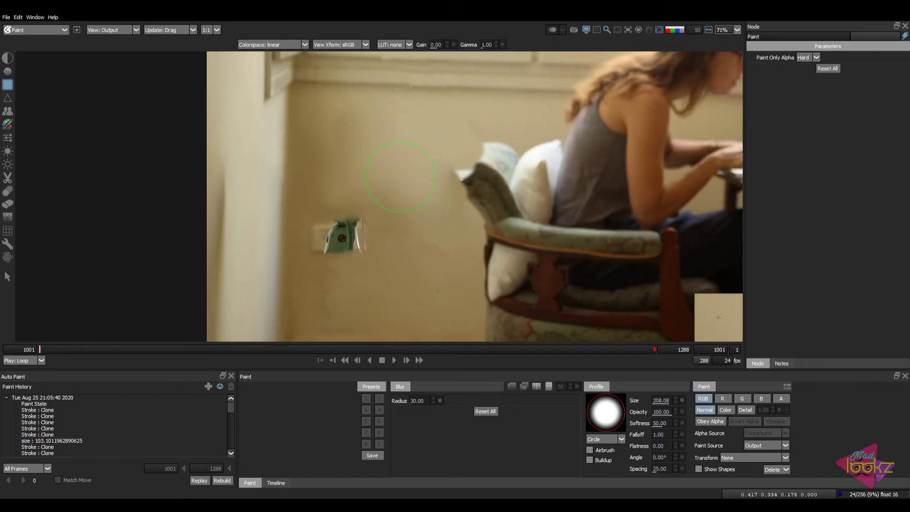
{"action": "scroll", "coordinate": [389, 171], "scroll_direction": "down", "scroll_amount": 10}
{"action": "key", "text": "1"}
{"action": "key", "text": "2"}
{"action": "scroll", "coordinate": [410, 208], "scroll_direction": "up", "scroll_amount": 11}
{"action": "key", "text": "1"}
{"action": "key", "text": "2"}
Smear the wall over the near side of the armchair with the Drag brush at about 169, comparing with the original foreground.
{"action": "key", "text": "d"}
{"action": "mouse_move", "coordinate": [432, 153]}
{"action": "left_mouse_down", "text": "ctrl"}
{"action": "mouse_move", "coordinate": [424, 134]}
{"action": "mouse_move", "coordinate": [461, 110]}
{"action": "mouse_move", "coordinate": [444, 140]}
{"action": "mouse_move", "coordinate": [488, 156]}
{"action": "mouse_move", "coordinate": [505, 219]}
{"action": "mouse_move", "coordinate": [540, 185]}
{"action": "left_mouse_up", "text": "ctrl"}
{"action": "middle_click_drag", "start_coordinate": [516, 215], "coordinate": [539, 165]}
{"action": "key", "text": "1"}
{"action": "key", "text": "1"}
{"action": "mouse_move", "coordinate": [483, 203]}
{"action": "left_mouse_down"}
{"action": "mouse_move", "coordinate": [548, 187]}
{"action": "mouse_move", "coordinate": [549, 229]}
{"action": "mouse_move", "coordinate": [498, 243]}
{"action": "mouse_move", "coordinate": [601, 246]}
{"action": "mouse_move", "coordinate": [526, 248]}
{"action": "mouse_move", "coordinate": [528, 272]}
{"action": "mouse_move", "coordinate": [518, 260]}
{"action": "mouse_move", "coordinate": [546, 269]}
{"action": "left_mouse_up"}
{"action": "key", "text": "2"}
{"action": "key", "text": "1"}
{"action": "key", "text": "2"}
{"action": "key", "text": "1"}
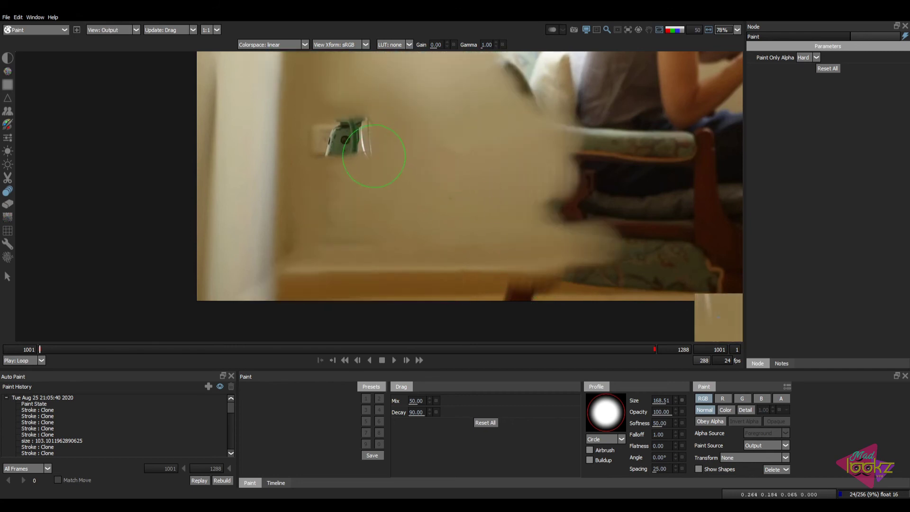
Smear the wall and outlet plate over the edges of the fan pole remnant with the Drag brush at about 58.
{"action": "scroll", "coordinate": [372, 158], "scroll_direction": "up", "scroll_amount": 4}
{"action": "mouse_move", "coordinate": [346, 181]}
{"action": "left_mouse_down", "text": "ctrl"}
{"action": "mouse_move", "coordinate": [320, 168]}
{"action": "mouse_move", "coordinate": [362, 164]}
{"action": "left_mouse_up", "text": "ctrl"}
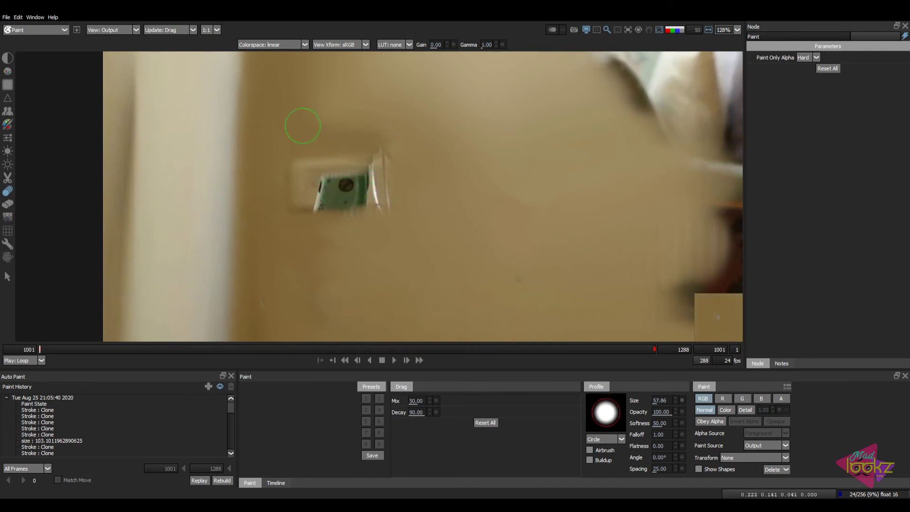
{"action": "middle_click_drag", "start_coordinate": [344, 119], "coordinate": [374, 200]}
{"action": "mouse_move", "coordinate": [326, 189]}
{"action": "left_mouse_down", "text": "ctrl"}
{"action": "mouse_move", "coordinate": [345, 189]}
{"action": "mouse_move", "coordinate": [372, 167]}
{"action": "left_mouse_up", "text": "ctrl"}
{"action": "scroll", "coordinate": [414, 190], "scroll_direction": "down", "scroll_amount": 3}
Even out the wall above the outlet with the Blur brush at radius 30 and the Drag brush, both at about 253.
{"action": "key", "text": "b"}
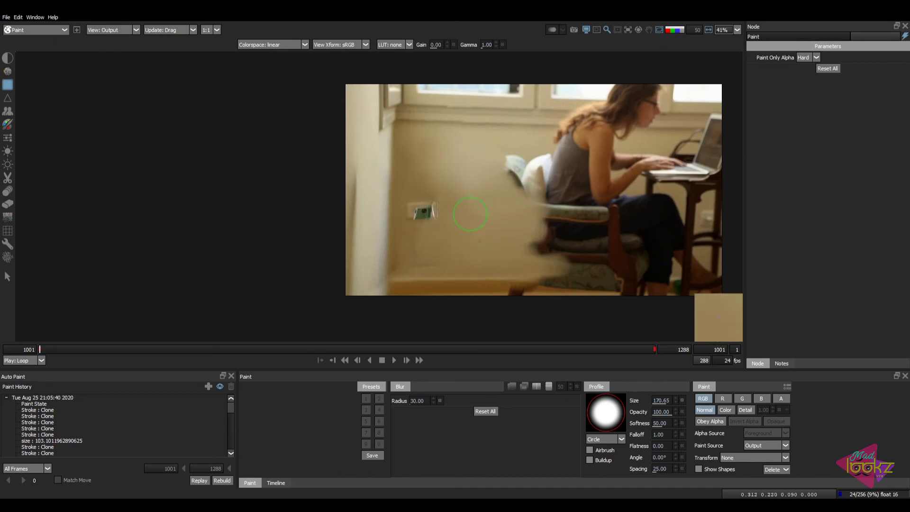
{"action": "scroll", "coordinate": [457, 196], "scroll_direction": "up", "scroll_amount": 1}
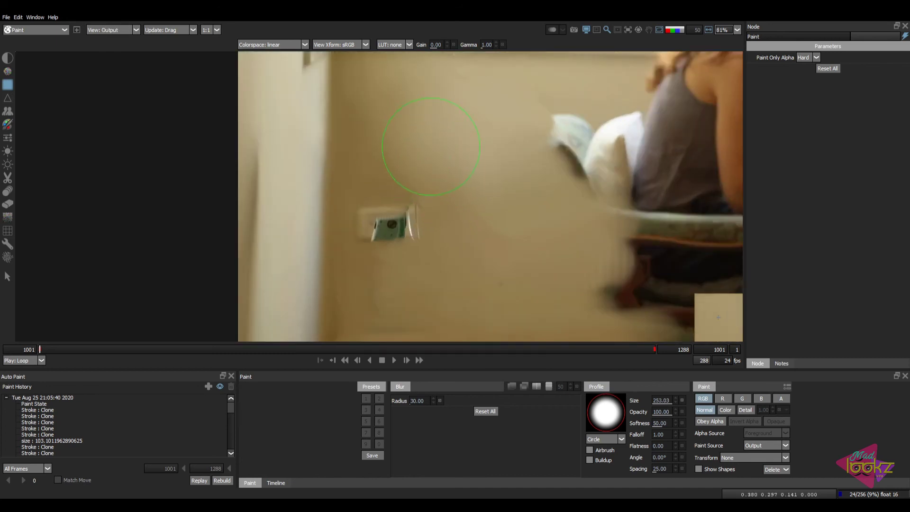
{"action": "key", "text": "d"}
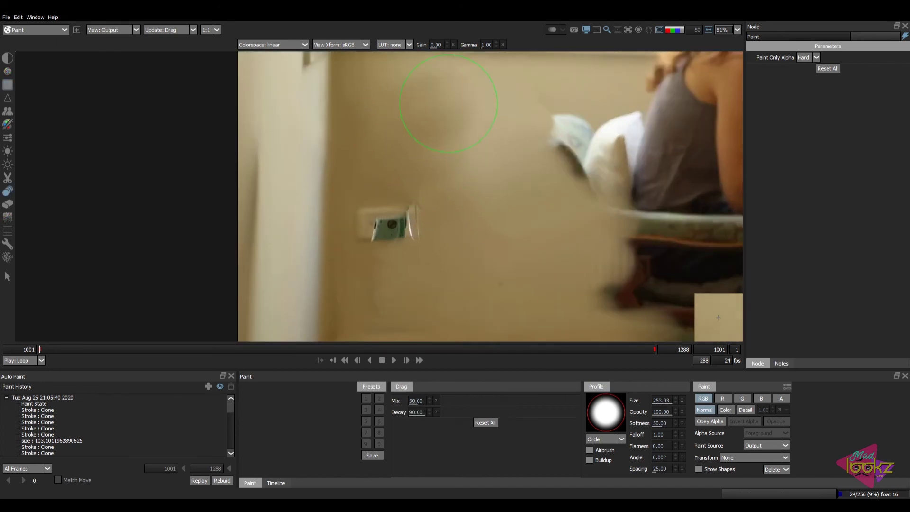
{"action": "left_click_drag", "start_coordinate": [476, 134], "coordinate": [440, 110]}
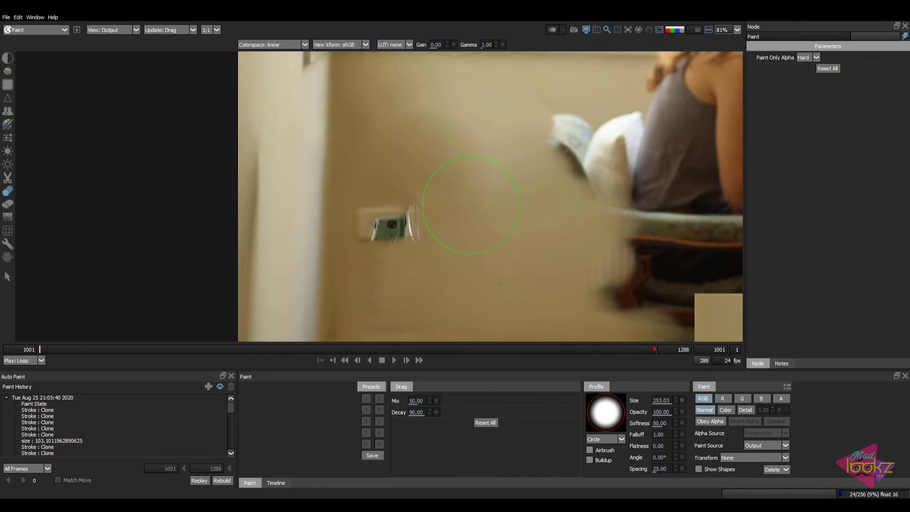
{"action": "key", "text": "b"}
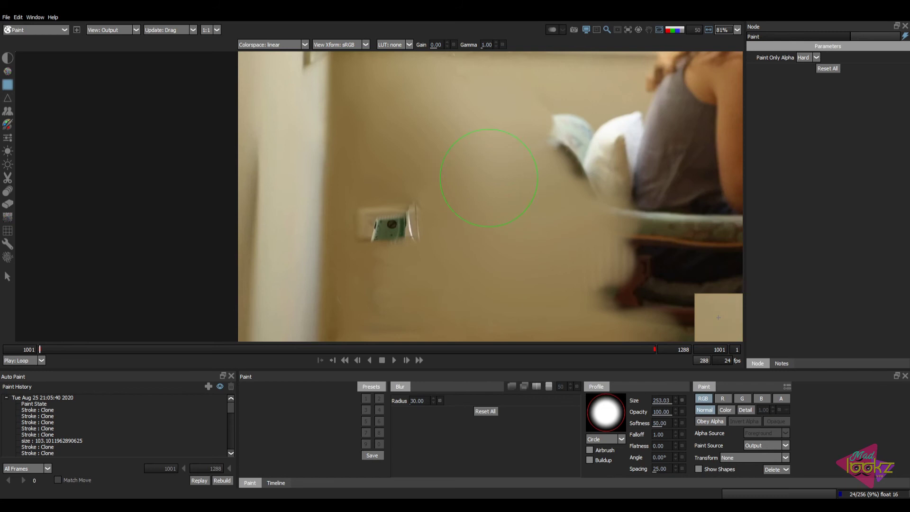
Smear the outlet plate across the green pole remnant with the Drag brush at about 29.
{"action": "middle_click_drag", "start_coordinate": [494, 243], "coordinate": [510, 184]}
{"action": "scroll", "coordinate": [471, 183], "scroll_direction": "up", "scroll_amount": 5}
{"action": "key", "text": "d"}
{"action": "mouse_move", "coordinate": [393, 185]}
{"action": "left_mouse_down", "text": "ctrl"}
{"action": "mouse_move", "coordinate": [336, 146]}
{"action": "mouse_move", "coordinate": [364, 165]}
{"action": "left_mouse_up", "text": "ctrl"}
{"action": "scroll", "coordinate": [347, 168], "scroll_direction": "up", "scroll_amount": 3}
{"action": "mouse_move", "coordinate": [371, 199]}
{"action": "left_mouse_down", "text": "ctrl"}
{"action": "mouse_move", "coordinate": [292, 170]}
{"action": "mouse_move", "coordinate": [362, 172]}
{"action": "mouse_move", "coordinate": [394, 167]}
{"action": "mouse_move", "coordinate": [361, 155]}
{"action": "mouse_move", "coordinate": [387, 159]}
{"action": "left_mouse_up", "text": "ctrl"}
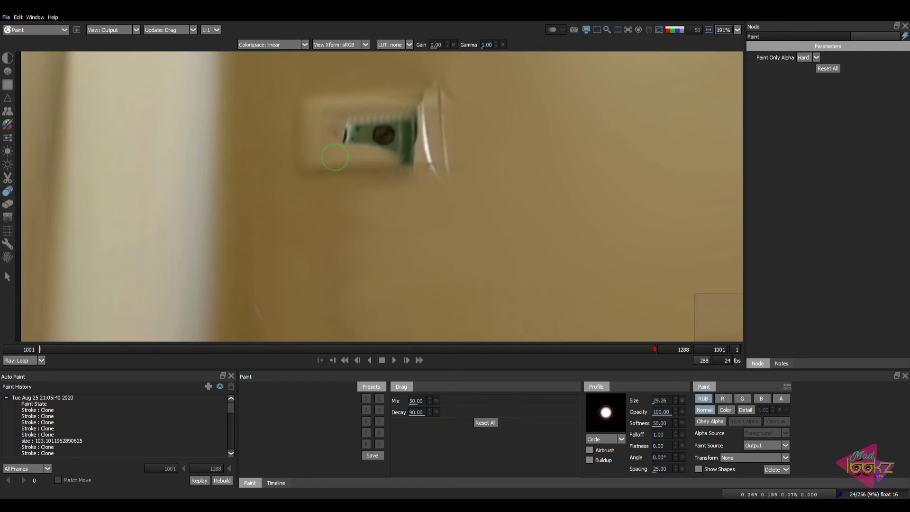
{"action": "left_click_drag", "start_coordinate": [334, 157], "coordinate": [396, 159]}
{"action": "mouse_move", "coordinate": [344, 140]}
{"action": "left_mouse_down"}
{"action": "mouse_move", "coordinate": [381, 132]}
{"action": "mouse_move", "coordinate": [358, 124]}
{"action": "mouse_move", "coordinate": [352, 135]}
{"action": "mouse_move", "coordinate": [406, 144]}
{"action": "left_mouse_up"}
{"action": "middle_click_drag", "start_coordinate": [415, 112], "coordinate": [412, 145]}
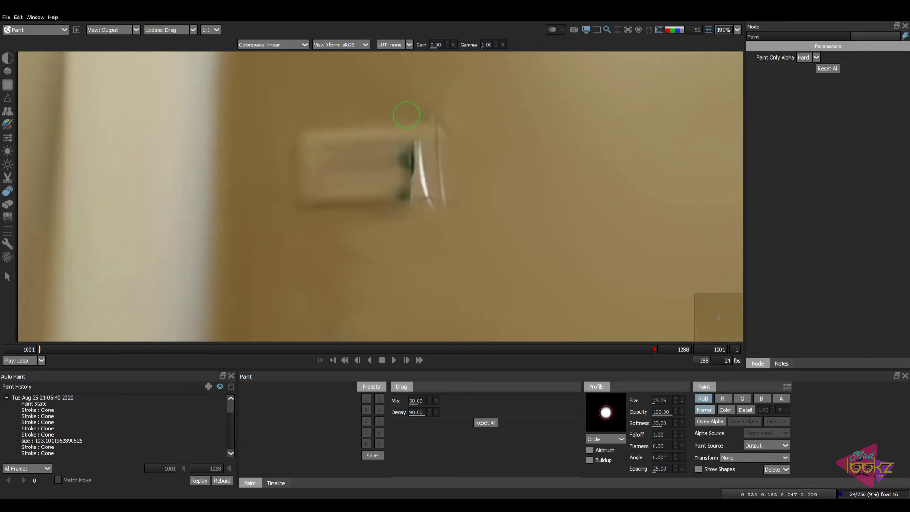
Extend the outlet plate's upper edge over the cage wire tips with the Drag brush at about 29, referring to the original foreground.
{"action": "key", "text": "1"}
{"action": "key", "text": "1"}
{"action": "key", "text": "1"}
{"action": "key", "text": "1"}
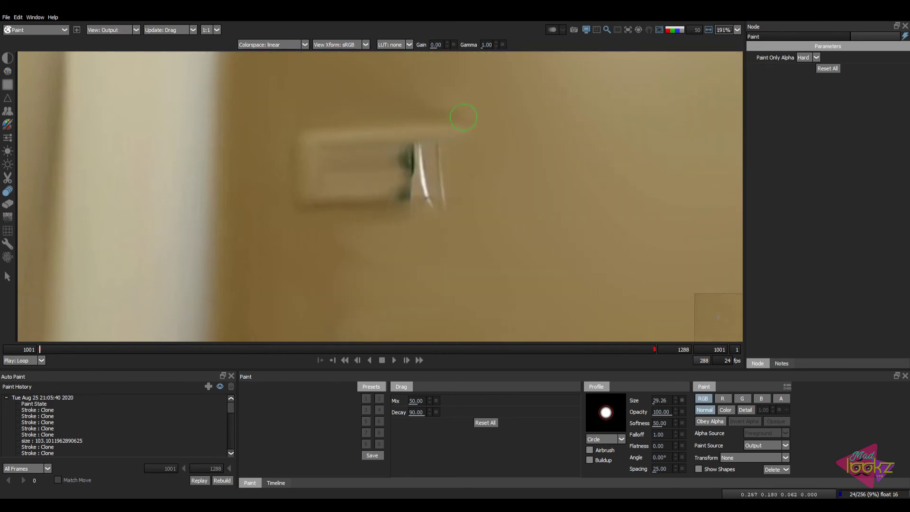
Soften the wall around the outlet with the Blur brush at about 53, set its radius to 10, and compare with the original.
{"action": "key", "text": "b"}
{"action": "left_click_drag", "start_coordinate": [377, 93], "coordinate": [341, 100], "text": "ctrl"}
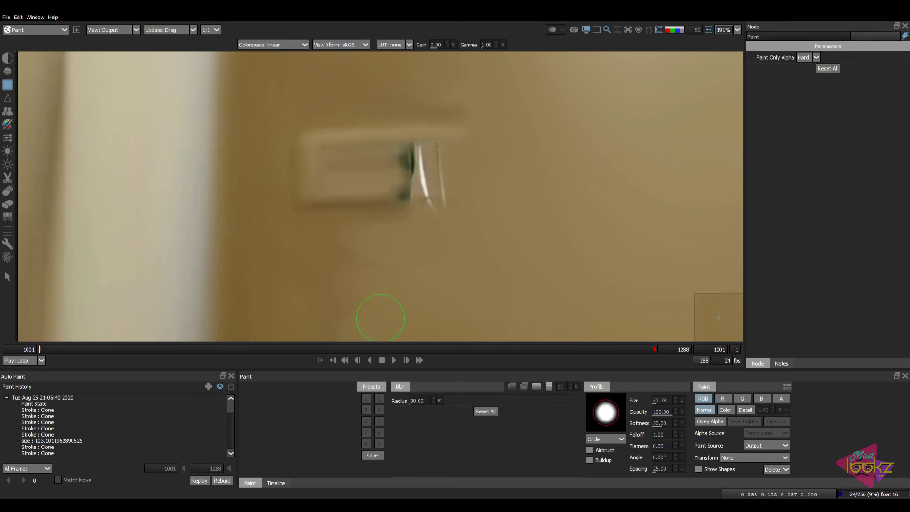
{"action": "left_click", "coordinate": [421, 401]}
{"action": "type", "text": "10"}
{"action": "key", "text": "Return"}
{"action": "key", "text": "1"}
{"action": "key", "text": "2"}
Drag the outlet plate over the last pole and wire remnants with a brush of about 42, checking the plate's shape in the original.
{"action": "key", "text": "d"}
{"action": "mouse_move", "coordinate": [412, 162]}
{"action": "left_mouse_down", "text": "ctrl"}
{"action": "mouse_move", "coordinate": [380, 156]}
{"action": "mouse_move", "coordinate": [422, 147]}
{"action": "mouse_move", "coordinate": [404, 157]}
{"action": "mouse_move", "coordinate": [430, 183]}
{"action": "mouse_move", "coordinate": [441, 179]}
{"action": "mouse_move", "coordinate": [450, 193]}
{"action": "mouse_move", "coordinate": [434, 194]}
{"action": "mouse_move", "coordinate": [462, 205]}
{"action": "mouse_move", "coordinate": [458, 195]}
{"action": "left_mouse_up", "text": "ctrl"}
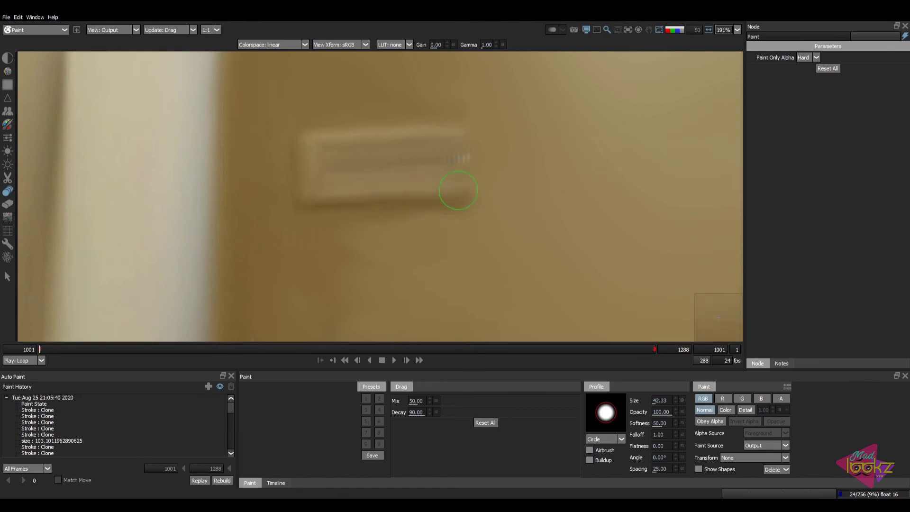
{"action": "key", "text": "1"}
{"action": "key", "text": "2"}
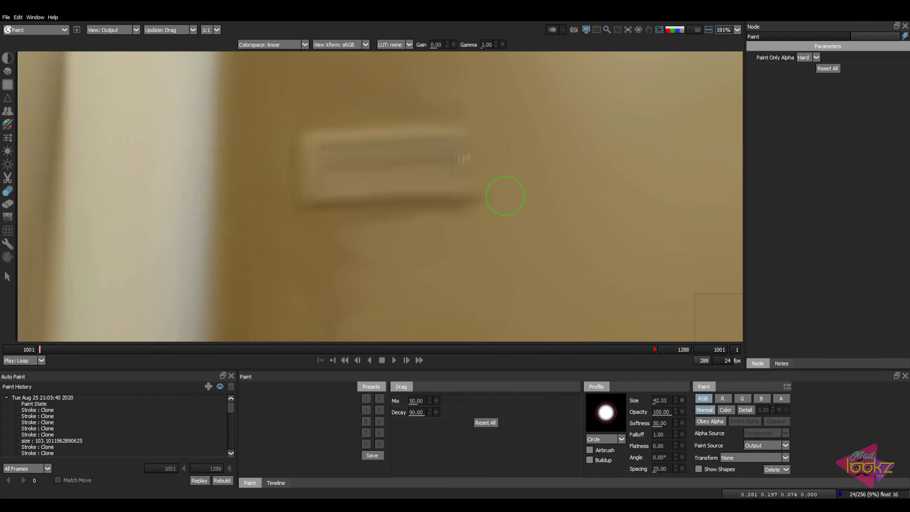
{"action": "key", "text": "1"}
{"action": "key", "text": "2"}
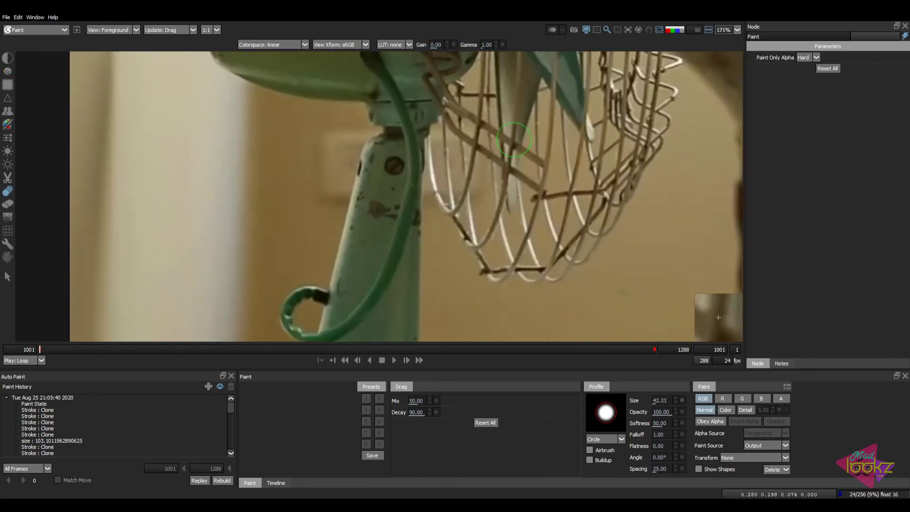
Smear the wall below the outlet with the Drag brush at about 109 and soften it with Blur at radius 10 and about 128.
{"action": "scroll", "coordinate": [514, 171], "scroll_direction": "down", "scroll_amount": 5}
{"action": "scroll", "coordinate": [493, 212], "scroll_direction": "up", "scroll_amount": 2}
{"action": "left_click_drag", "start_coordinate": [471, 217], "coordinate": [514, 228], "text": "ctrl"}
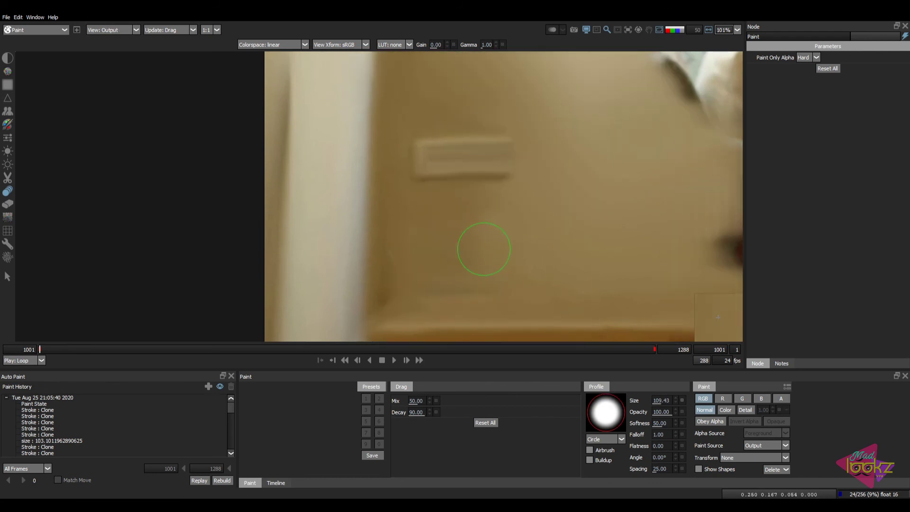
{"action": "key", "text": "b"}
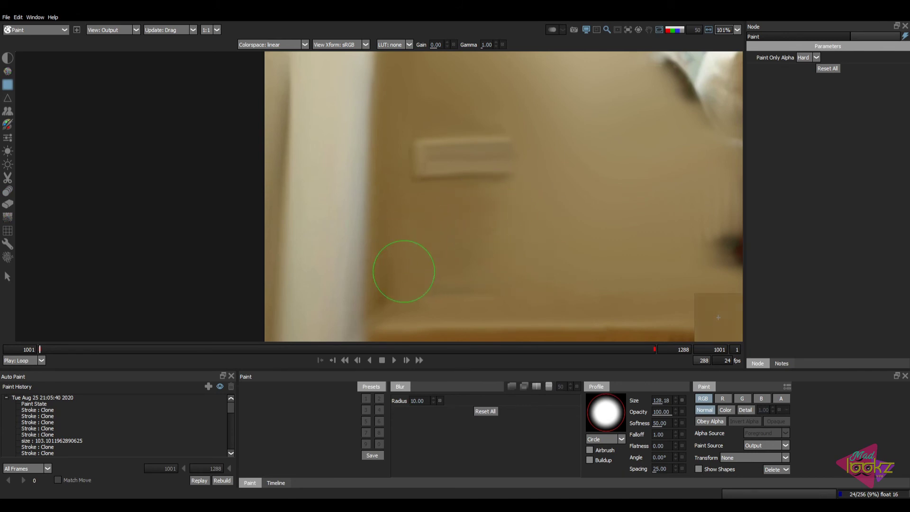
{"action": "middle_click_drag", "start_coordinate": [404, 287], "coordinate": [430, 227]}
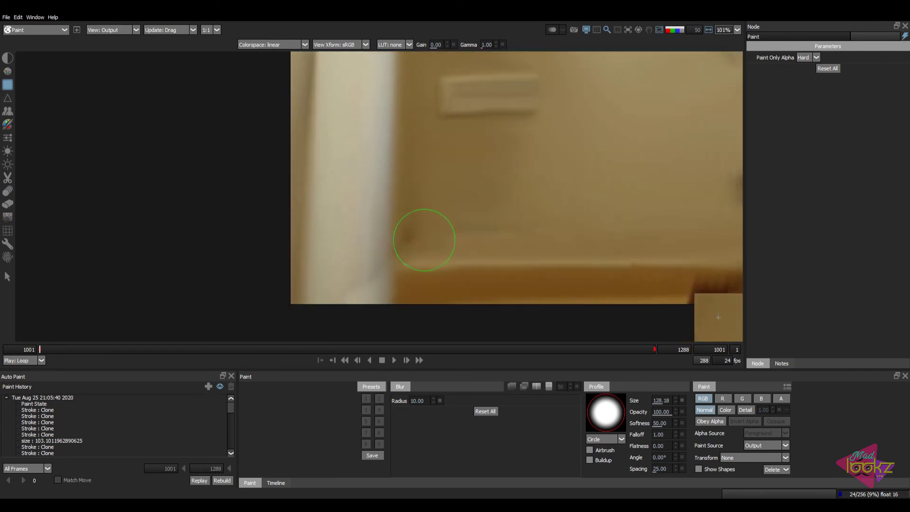
Clean up the wall corner above the baseboard with the Drag brush at about 79 and soften it with Blur at about 129.
{"action": "key", "text": "shift+d"}
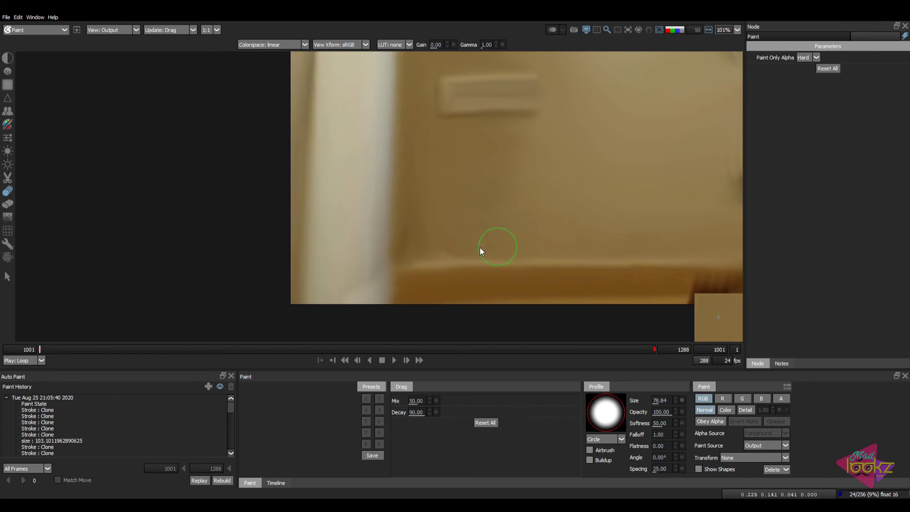
{"action": "key", "text": "b"}
{"action": "left_click_drag", "start_coordinate": [518, 165], "coordinate": [548, 166], "text": "ctrl"}
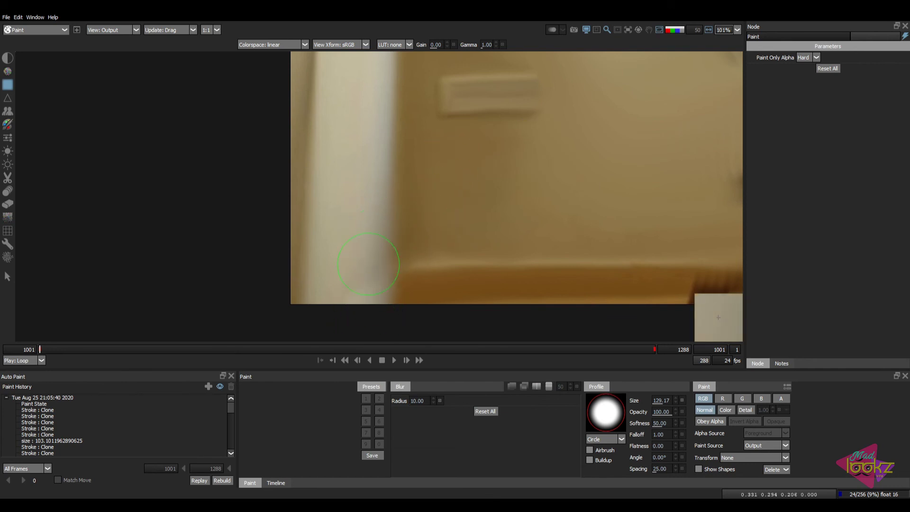
Compare the painted wall and outlet with the original foreground.
{"action": "scroll", "coordinate": [463, 223], "scroll_direction": "down", "scroll_amount": 3}
{"action": "middle_click_drag", "start_coordinate": [514, 195], "coordinate": [498, 252]}
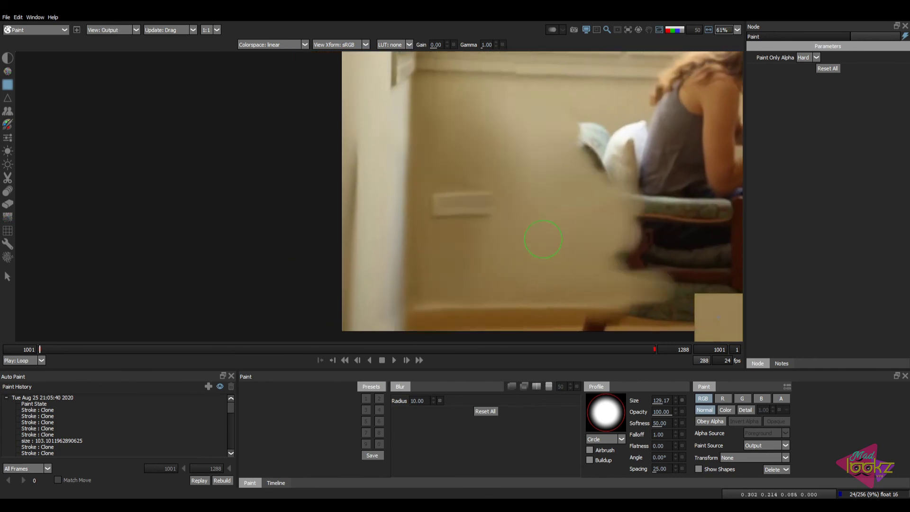
{"action": "key", "text": "1"}
{"action": "key", "text": "2"}
{"action": "key", "text": "1"}
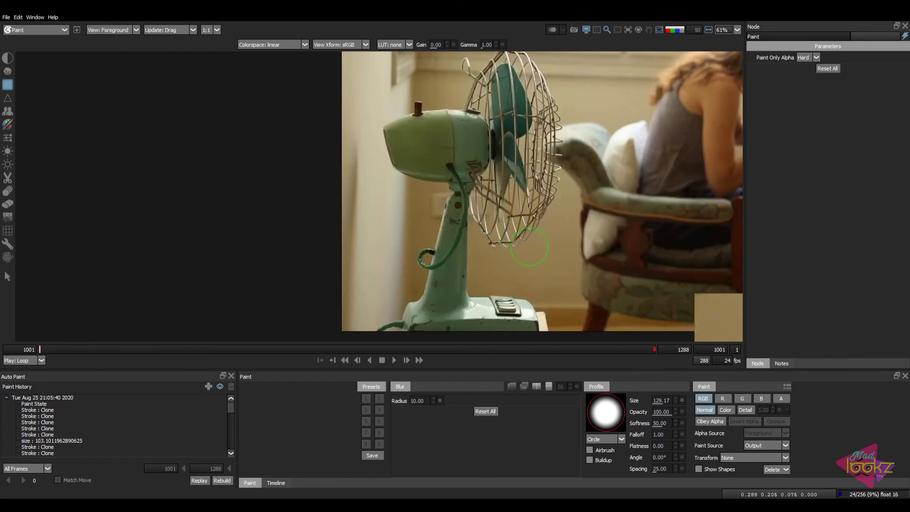
{"action": "middle_click_drag", "start_coordinate": [522, 247], "coordinate": [479, 234]}
{"action": "key", "text": "2"}
{"action": "key", "text": "1"}
{"action": "key", "text": "f"}
{"action": "scroll", "coordinate": [467, 201], "scroll_direction": "up", "scroll_amount": 3}
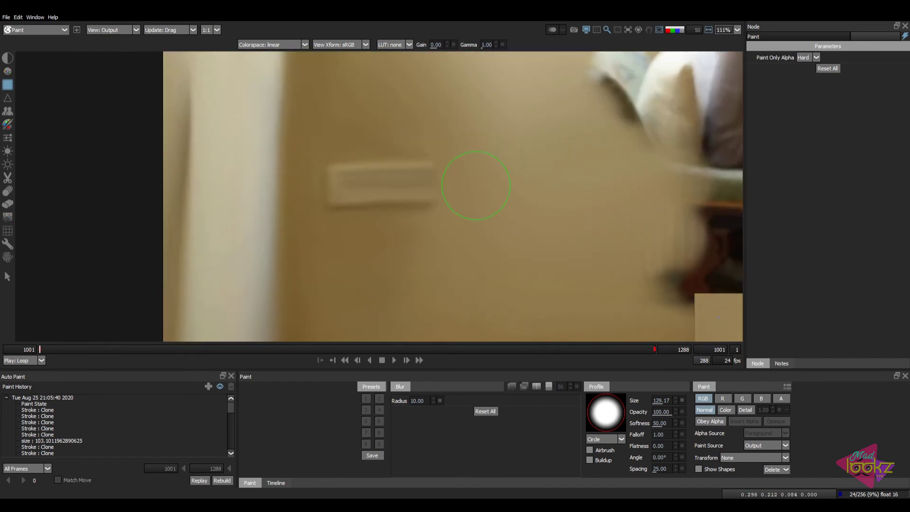
Darken the outlet plate's right edge with the Burn brush on Midtones at about size 20 and softness 100.
{"action": "key", "text": "d"}
{"action": "key", "text": "b"}
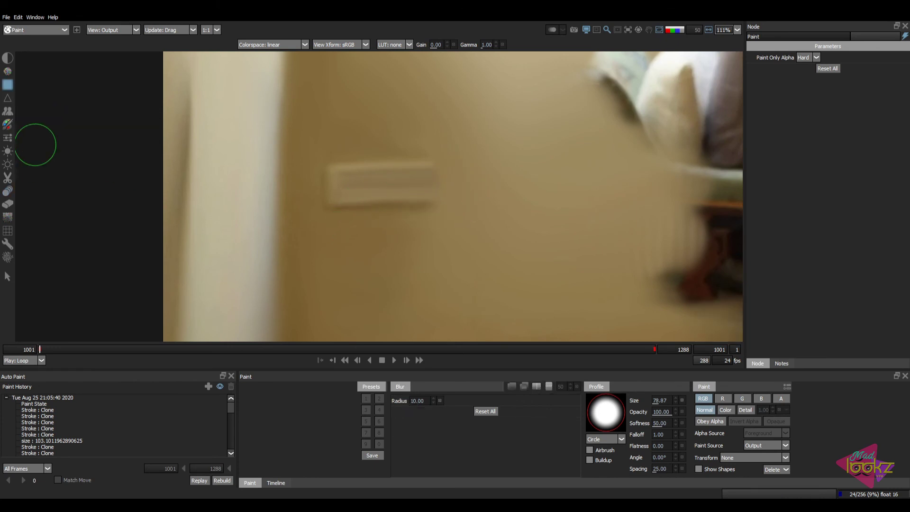
{"action": "left_click", "coordinate": [8, 152]}
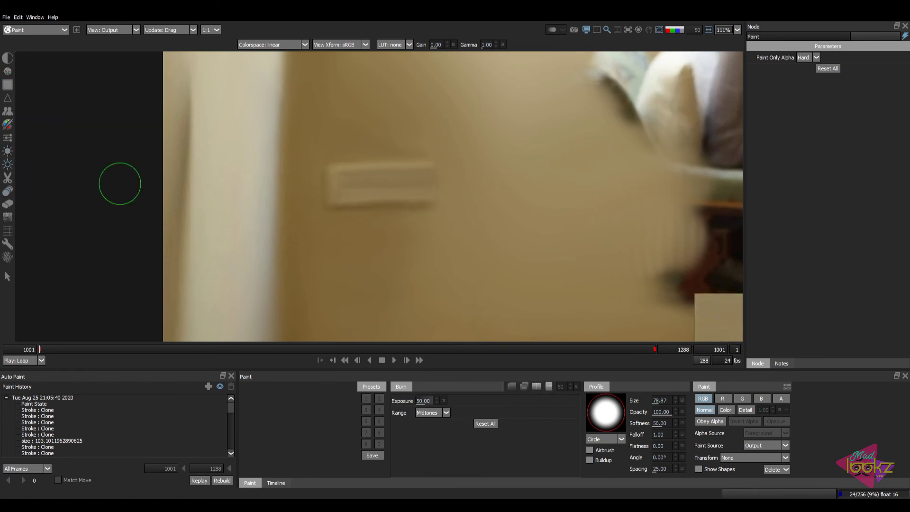
{"action": "mouse_move", "coordinate": [424, 176]}
{"action": "left_mouse_down", "text": "ctrl"}
{"action": "mouse_move", "coordinate": [441, 170]}
{"action": "mouse_move", "coordinate": [440, 188]}
{"action": "mouse_move", "coordinate": [436, 182]}
{"action": "left_mouse_up", "text": "ctrl"}
{"action": "left_click_drag", "start_coordinate": [661, 422], "coordinate": [672, 421]}
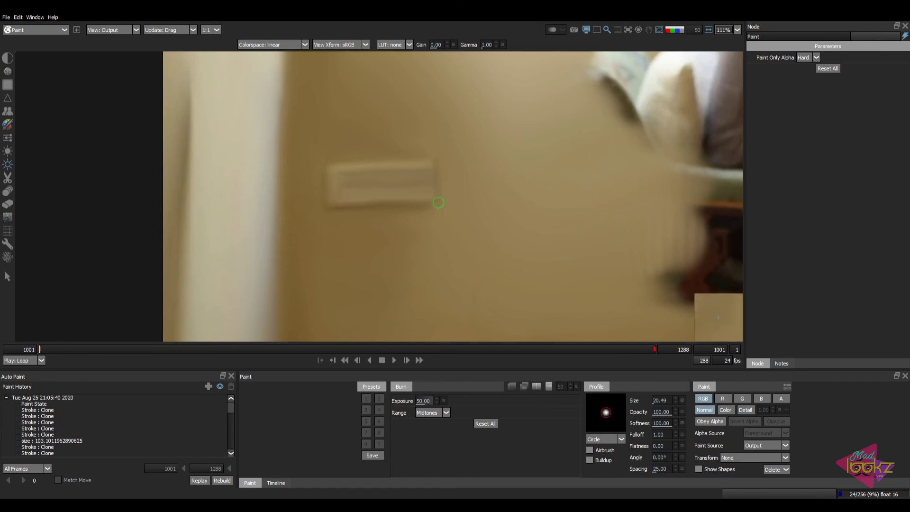
Soften the burned right edge of the outlet plate with the Blur brush at radius 10 and size about 39.
{"action": "scroll", "coordinate": [468, 199], "scroll_direction": "down", "scroll_amount": 2}
{"action": "key", "text": "b"}
{"action": "scroll", "coordinate": [433, 191], "scroll_direction": "up", "scroll_amount": 4}
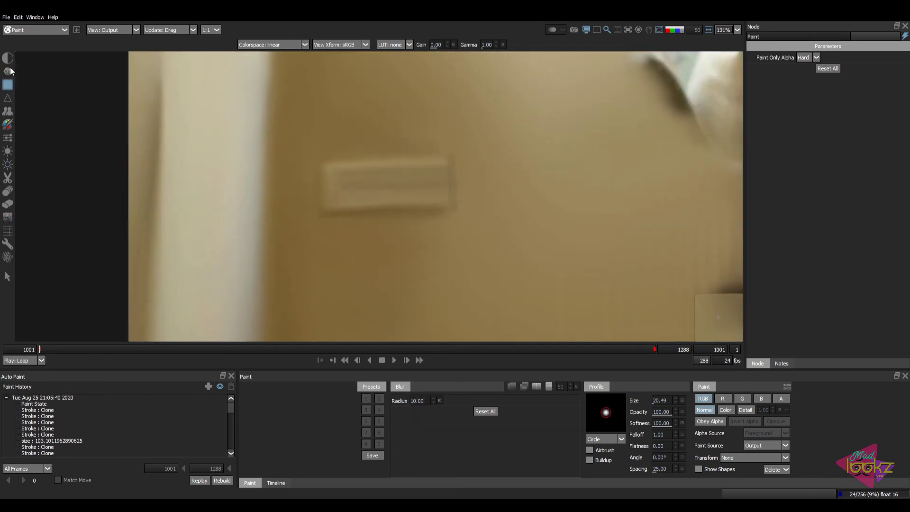
{"action": "left_click_drag", "start_coordinate": [455, 187], "coordinate": [456, 193], "text": "ctrl"}
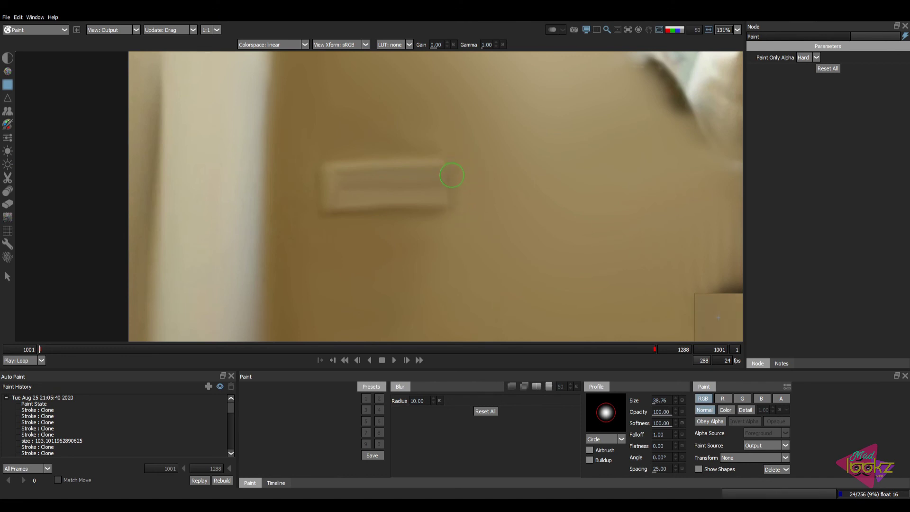
{"action": "scroll", "coordinate": [448, 209], "scroll_direction": "down", "scroll_amount": 4}
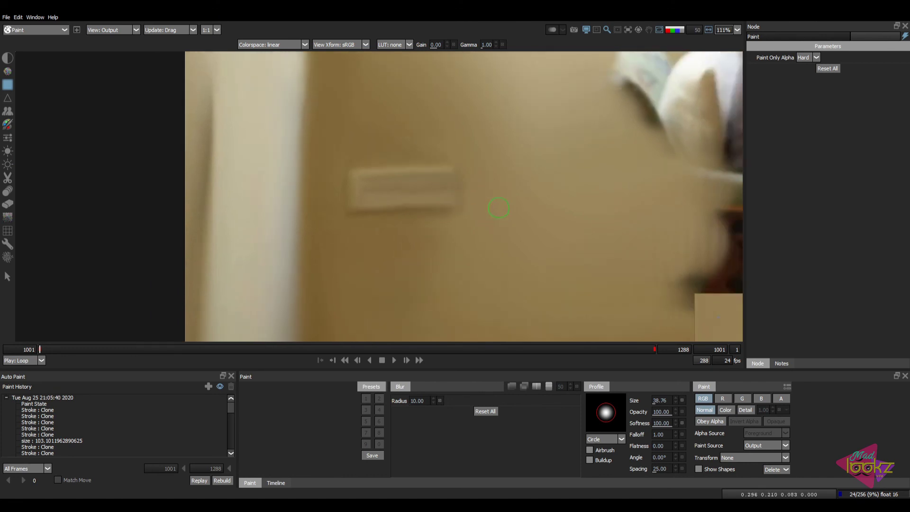
{"action": "scroll", "coordinate": [502, 182], "scroll_direction": "up", "scroll_amount": 3}
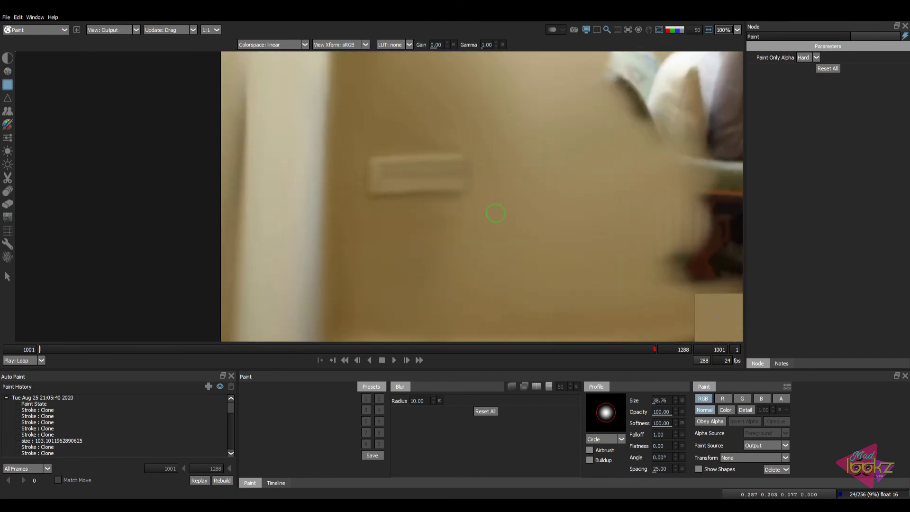
Compare the softened outlet plate and surrounding wall with the original foreground.
{"action": "scroll", "coordinate": [493, 209], "scroll_direction": "down", "scroll_amount": 2}
{"action": "scroll", "coordinate": [481, 203], "scroll_direction": "up", "scroll_amount": 3}
{"action": "scroll", "coordinate": [437, 204], "scroll_direction": "up", "scroll_amount": 1}
{"action": "key", "text": "d"}
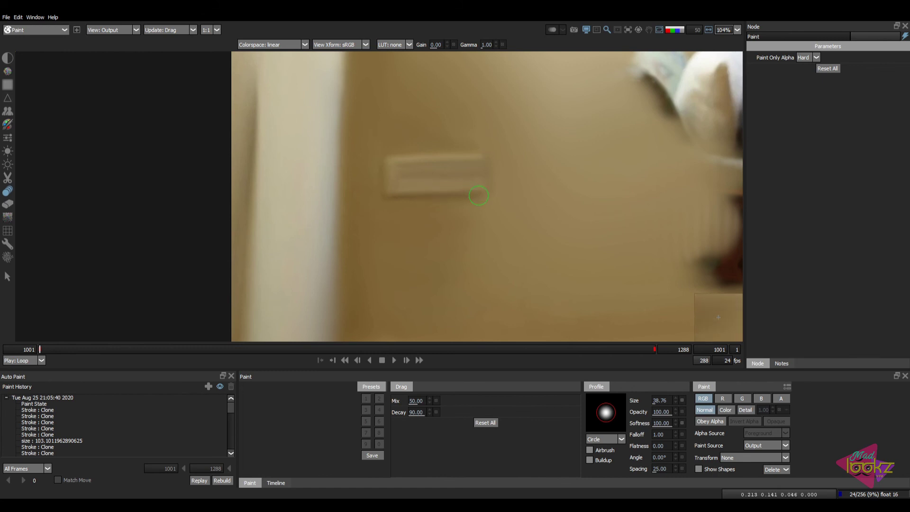
{"action": "scroll", "coordinate": [473, 193], "scroll_direction": "down", "scroll_amount": 4}
{"action": "scroll", "coordinate": [496, 224], "scroll_direction": "down", "scroll_amount": 4}
{"action": "scroll", "coordinate": [434, 212], "scroll_direction": "up", "scroll_amount": 6}
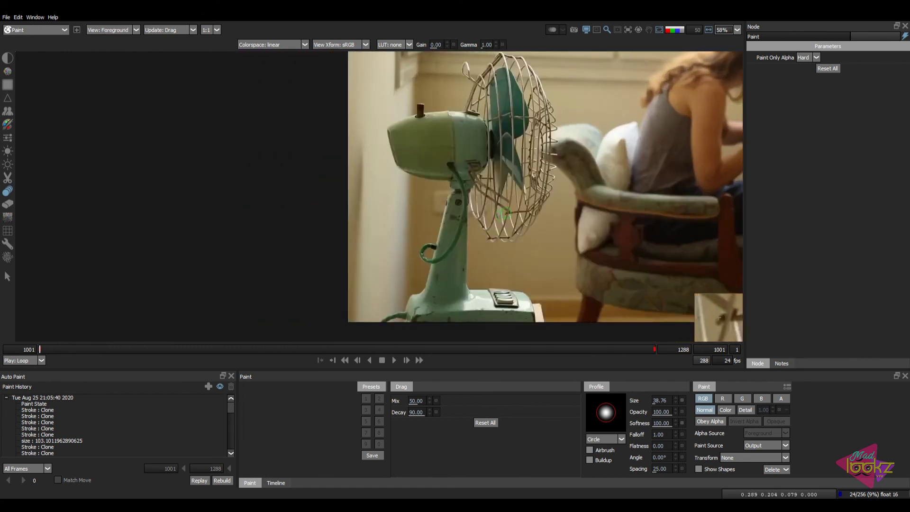
{"action": "scroll", "coordinate": [386, 216], "scroll_direction": "up", "scroll_amount": 6}
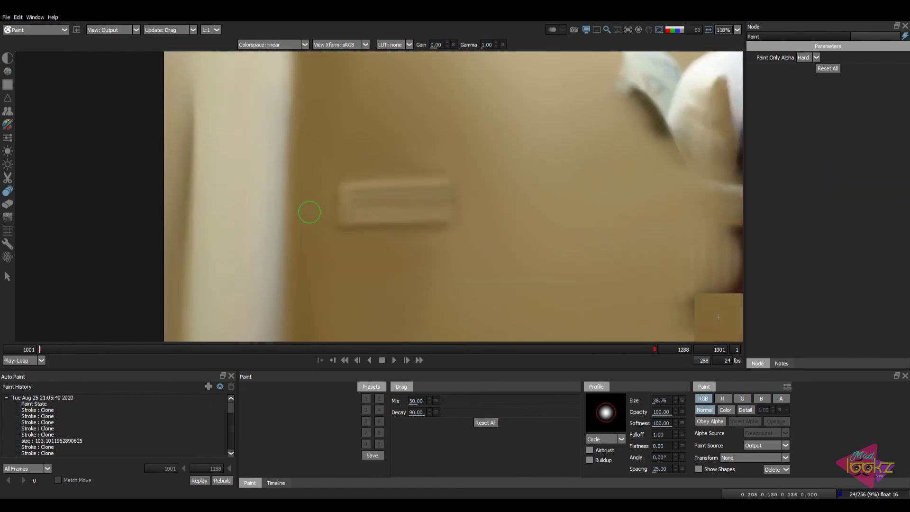
Paint three small dark brown holes on the outlet's left half with a square Color brush at size about 16 and opacity 76.
{"action": "key", "text": "c"}
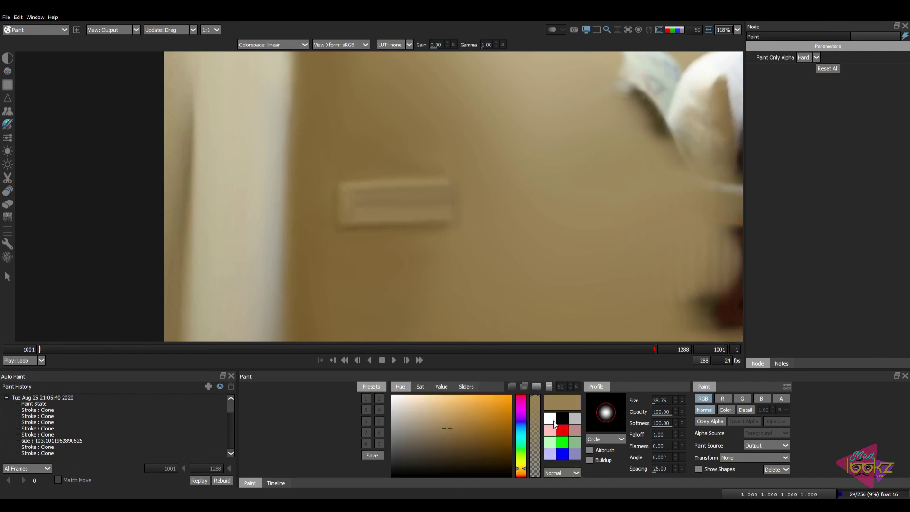
{"action": "left_click", "coordinate": [611, 453]}
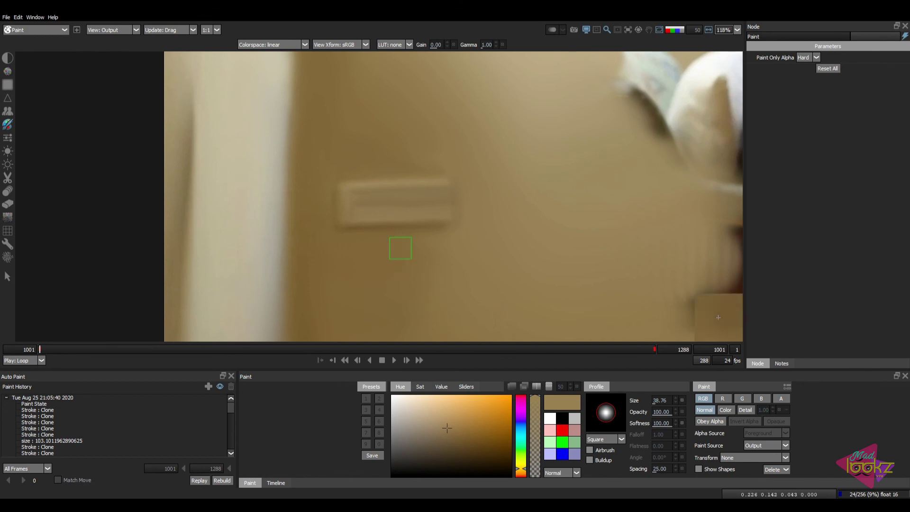
{"action": "left_click", "coordinate": [427, 459]}
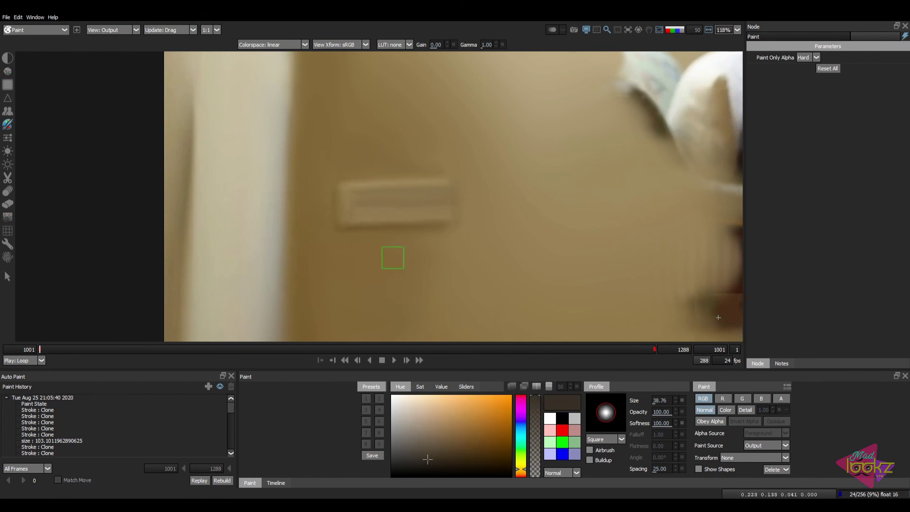
{"action": "left_click_drag", "start_coordinate": [373, 206], "coordinate": [359, 207], "text": "ctrl"}
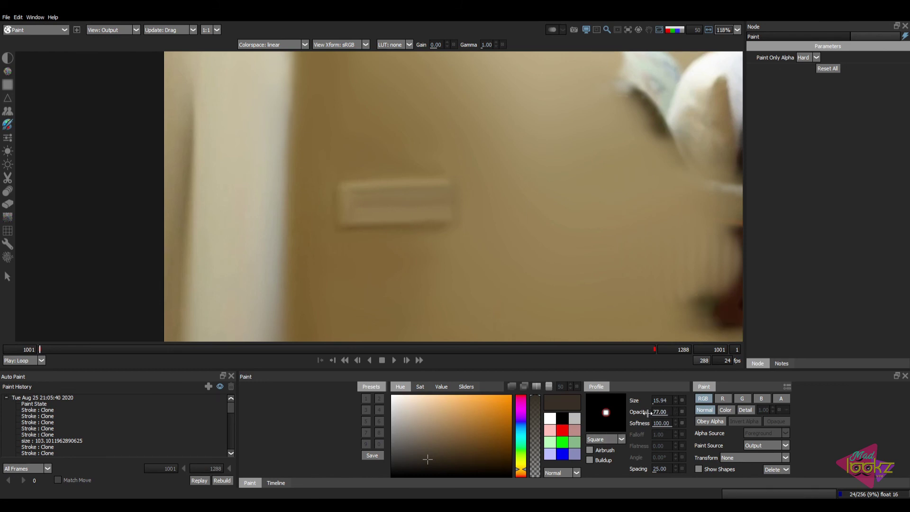
{"action": "left_click_drag", "start_coordinate": [647, 413], "coordinate": [645, 413]}
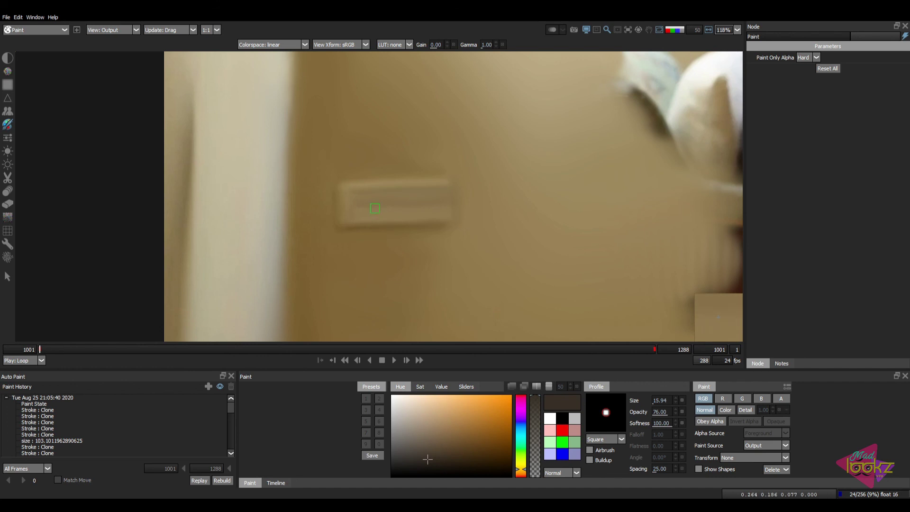
{"action": "left_click", "coordinate": [364, 198]}
{"action": "left_click", "coordinate": [362, 210]}
{"action": "left_click", "coordinate": [361, 211]}
{"action": "left_click", "coordinate": [373, 211]}
Paint three slightly larger dark brown holes across the outlet's right half with the square Color brush.
{"action": "scroll", "coordinate": [403, 205], "scroll_direction": "down", "scroll_amount": 1}
{"action": "left_click_drag", "start_coordinate": [398, 205], "coordinate": [401, 206], "text": "ctrl"}
{"action": "left_click", "coordinate": [395, 202]}
{"action": "left_click", "coordinate": [417, 202]}
{"action": "left_click", "coordinate": [434, 201]}
Soften the painted outlet holes with the Blur brush at radius 10 and size about 64, and compare with the original.
{"action": "left_click", "coordinate": [7, 84]}
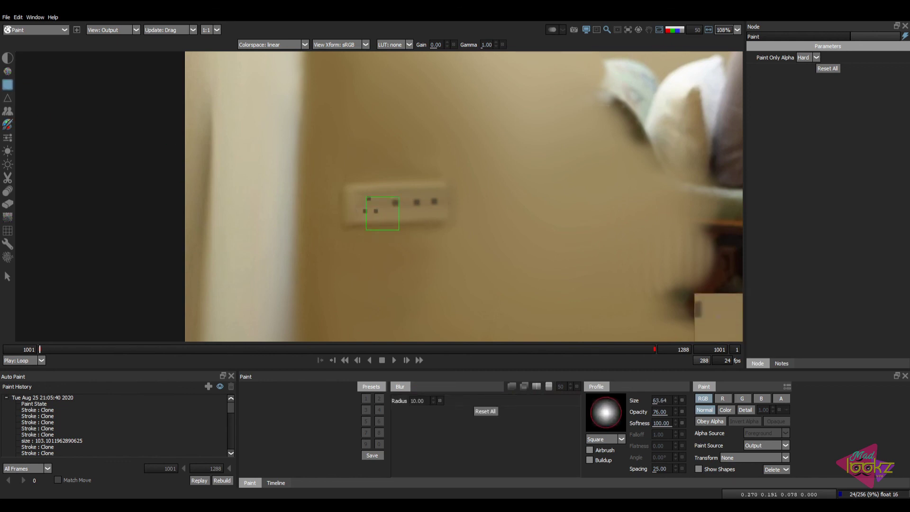
{"action": "left_click_drag", "start_coordinate": [383, 213], "coordinate": [434, 206]}
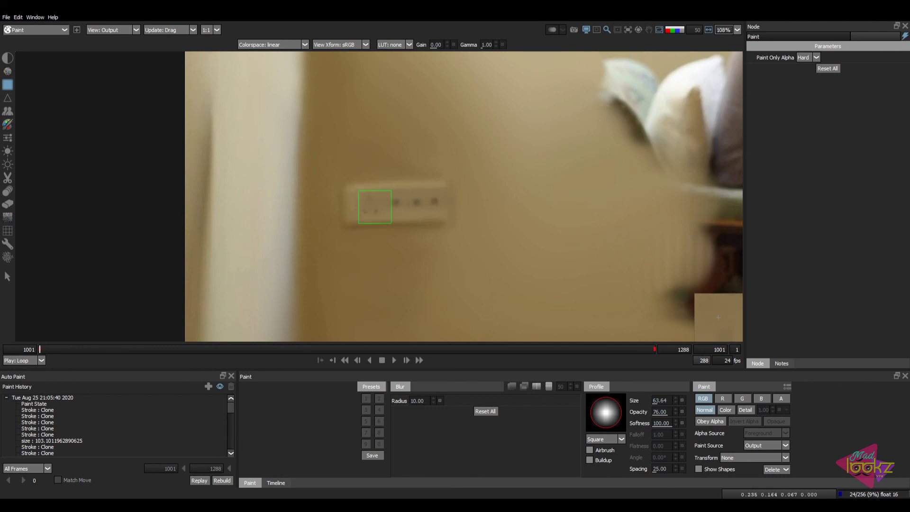
{"action": "scroll", "coordinate": [482, 232], "scroll_direction": "down", "scroll_amount": 4}
{"action": "key", "text": "1"}
{"action": "key", "text": "2"}
{"action": "scroll", "coordinate": [447, 240], "scroll_direction": "up", "scroll_amount": 5}
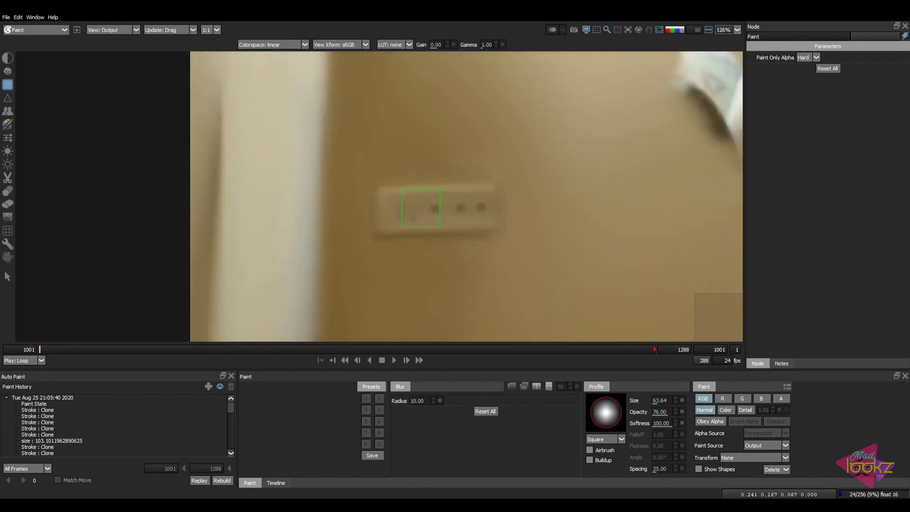
Erase part of the outlet's left end with the Eraser at size about 38 and opacity 76, and check against the original.
{"action": "key", "text": "e"}
{"action": "left_click_drag", "start_coordinate": [379, 214], "coordinate": [366, 214], "text": "ctrl"}
{"action": "left_click", "coordinate": [385, 214]}
{"action": "key", "text": "1"}
{"action": "key", "text": "2"}
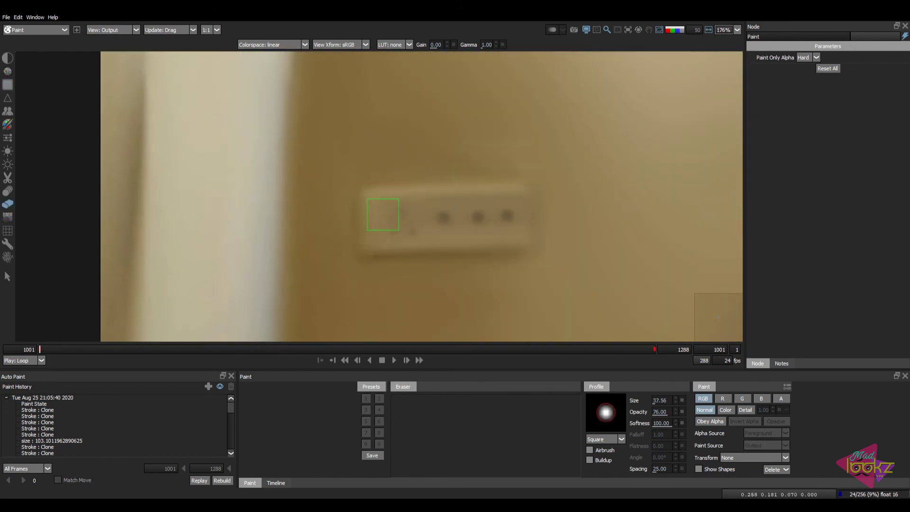
Compare the whole painted clean plate at frame 1001 with the original foreground.
{"action": "scroll", "coordinate": [524, 203], "scroll_direction": "down", "scroll_amount": 4}
{"action": "scroll", "coordinate": [458, 246], "scroll_direction": "down", "scroll_amount": 3}
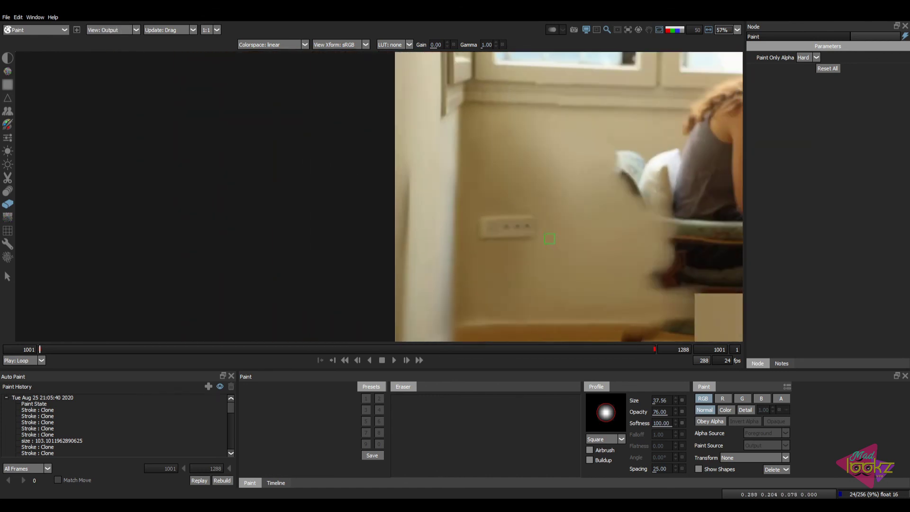
{"action": "scroll", "coordinate": [470, 132], "scroll_direction": "down", "scroll_amount": 2}
{"action": "key", "text": "1"}
{"action": "key", "text": "2"}
{"action": "key", "text": "1"}
{"action": "key", "text": "2"}
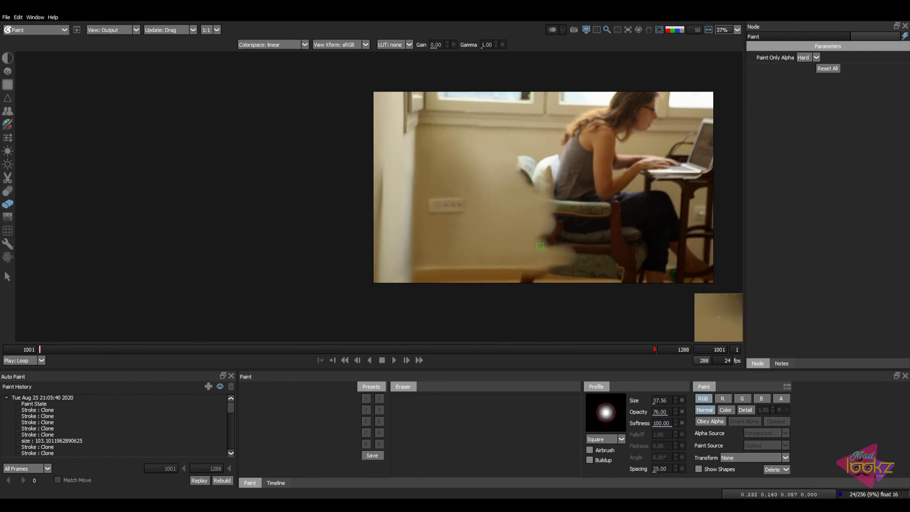
{"action": "middle_click_drag", "start_coordinate": [528, 209], "coordinate": [447, 211]}
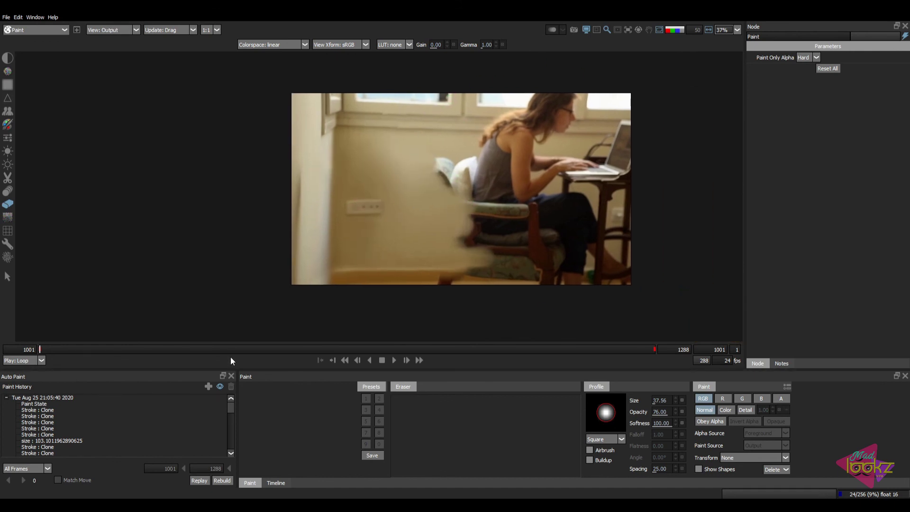
Move to frame 1288 and save the paint project.
{"action": "left_click", "coordinate": [655, 350]}
{"action": "left_click_drag", "start_coordinate": [655, 350], "coordinate": [77, 338]}
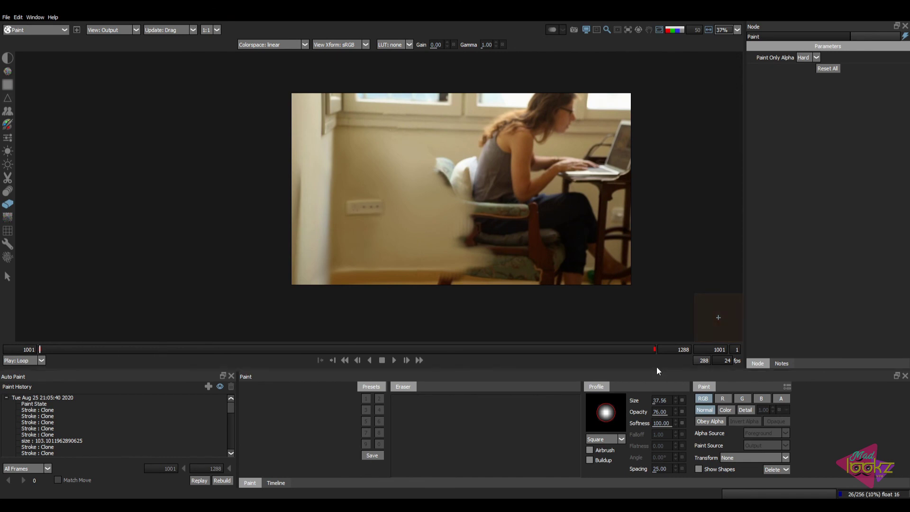
{"action": "left_click", "coordinate": [655, 349]}
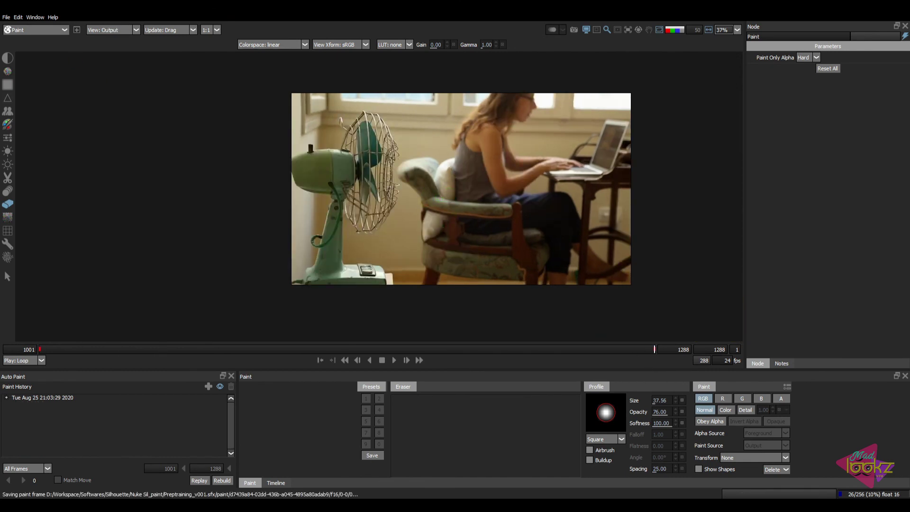
{"action": "left_click", "coordinate": [6, 18]}
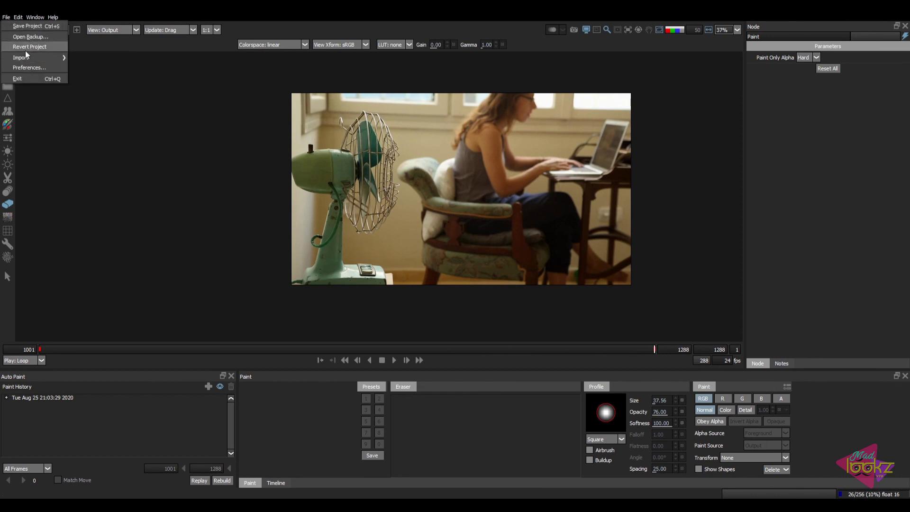
{"action": "left_click", "coordinate": [35, 27]}
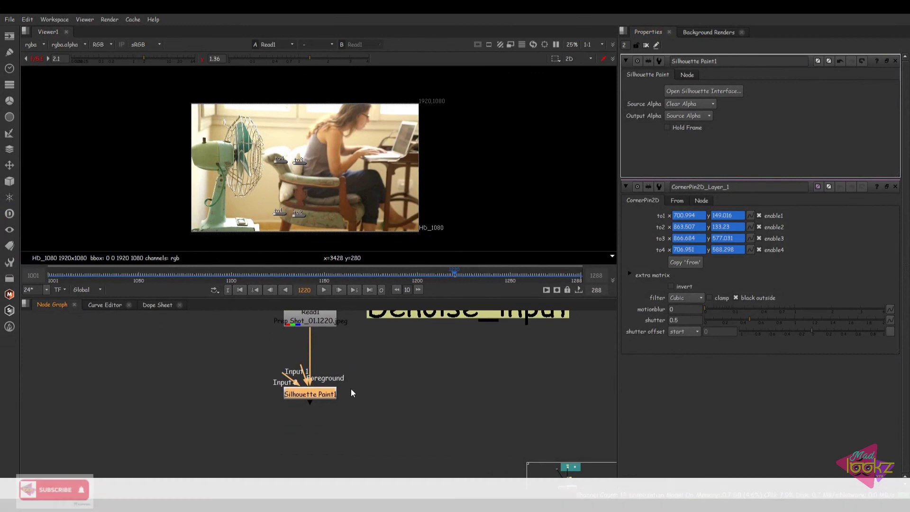
Switch to Nuke, view the Silhouette Paint node's output at frames 1001 and 1288, and close the CornerPin2D properties.
{"action": "double_click", "coordinate": [322, 390]}
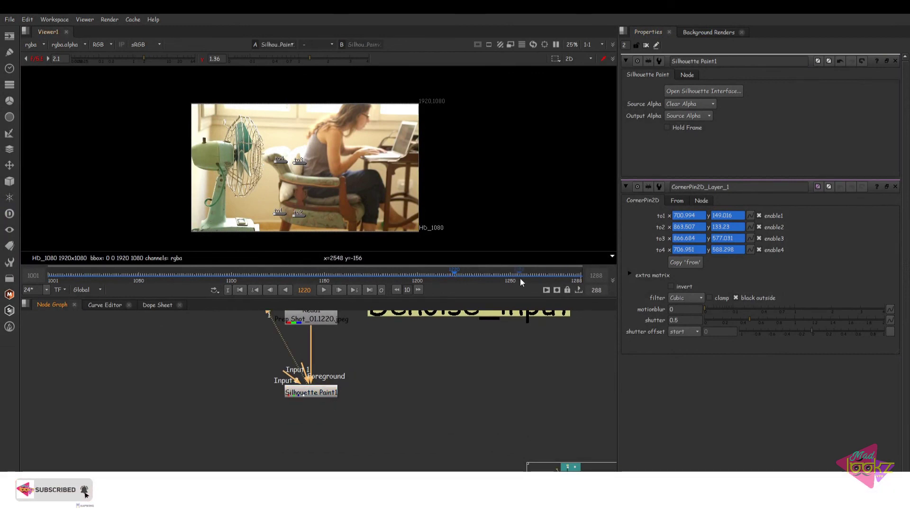
{"action": "left_click", "coordinate": [895, 186]}
{"action": "middle_click_drag", "start_coordinate": [441, 203], "coordinate": [460, 215]}
{"action": "key", "text": "Home"}
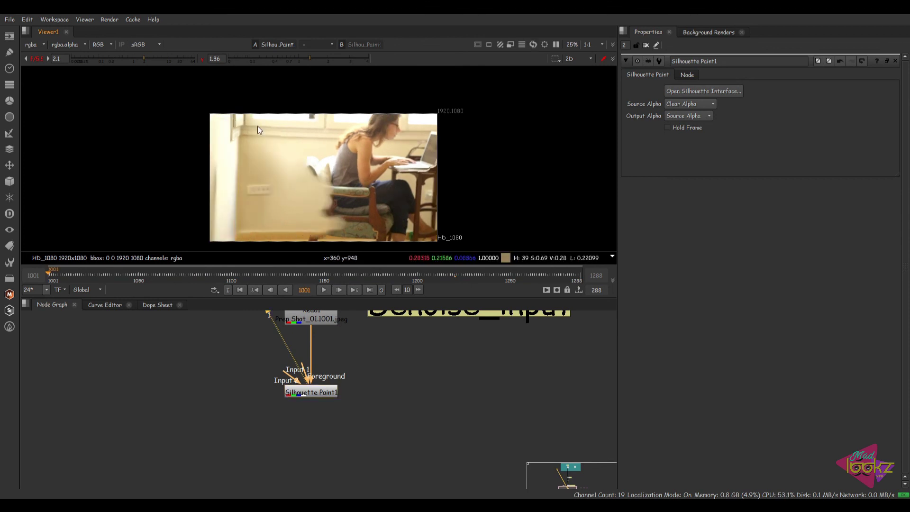
{"action": "left_click", "coordinate": [581, 276]}
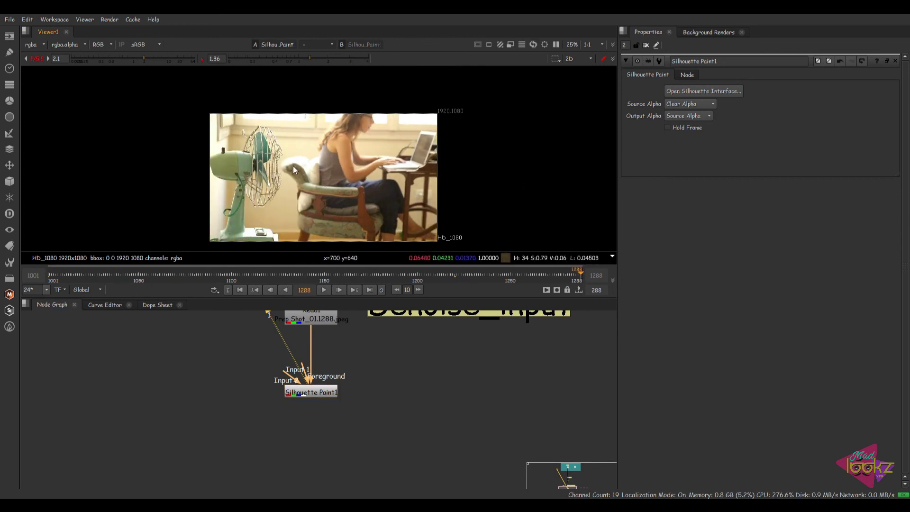
Reset the viewer's gain and gamma to 1.
{"action": "scroll", "coordinate": [292, 166], "scroll_direction": "up", "scroll_amount": 6}
{"action": "left_click", "coordinate": [272, 58], "text": "ctrl"}
{"action": "left_click", "coordinate": [157, 58], "text": "ctrl"}
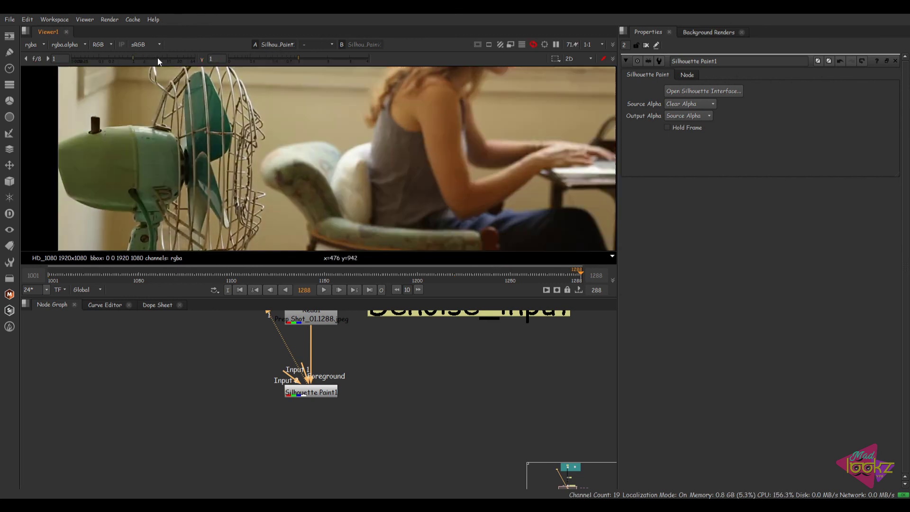
{"action": "scroll", "coordinate": [348, 169], "scroll_direction": "down", "scroll_amount": 3}
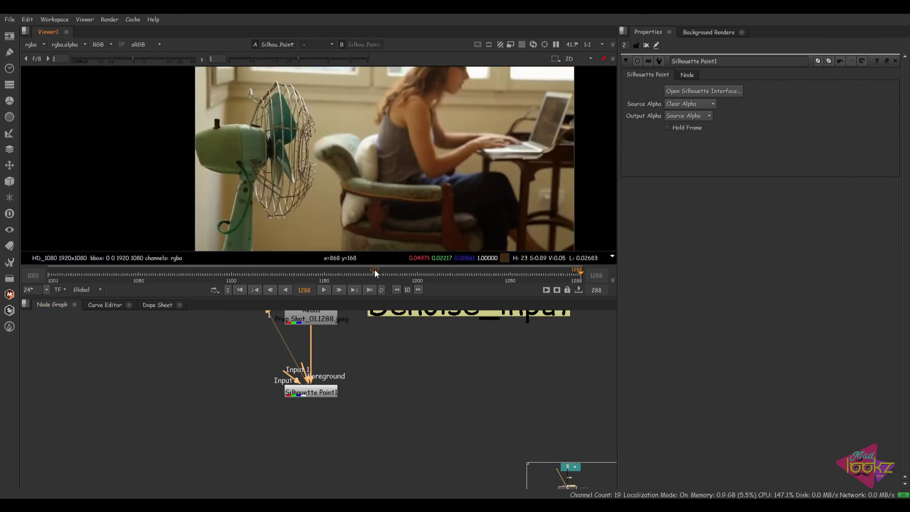
Check the Silhouette Paint output at frames 1038 and 1260.
{"action": "left_click", "coordinate": [117, 273]}
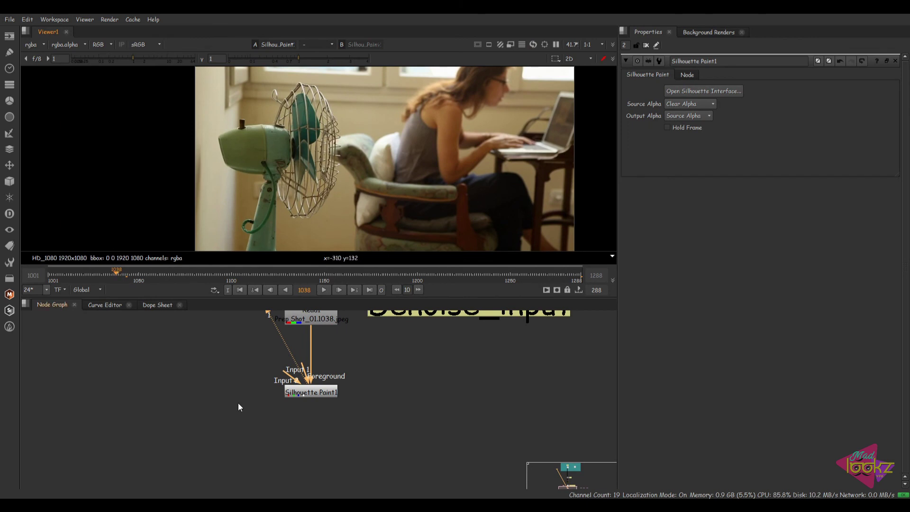
{"action": "middle_click_drag", "start_coordinate": [317, 412], "coordinate": [352, 448]}
{"action": "left_click", "coordinate": [353, 428]}
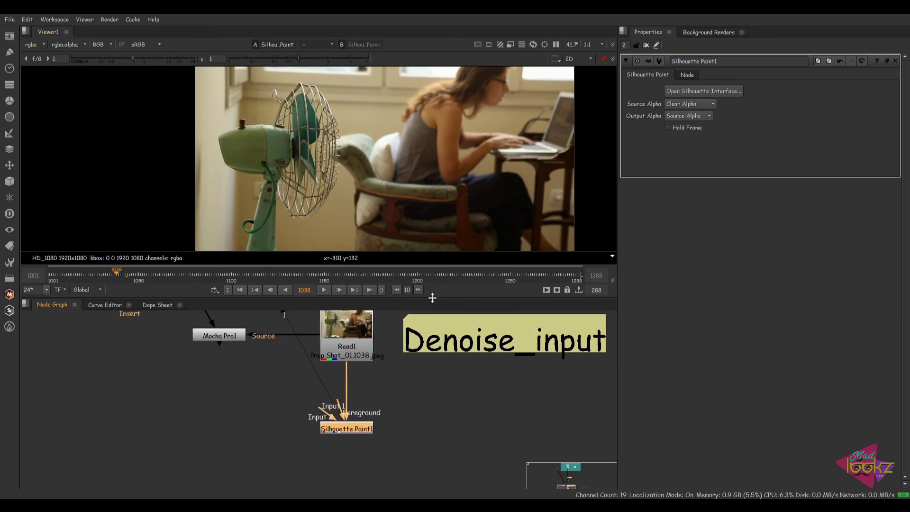
{"action": "left_click_drag", "start_coordinate": [391, 275], "coordinate": [528, 283]}
Add a StickyNote labelled "Cleanplate" with font size 25 and place it beside the Silhouette Paint node.
{"action": "scroll", "coordinate": [377, 429], "scroll_direction": "down", "scroll_amount": 3}
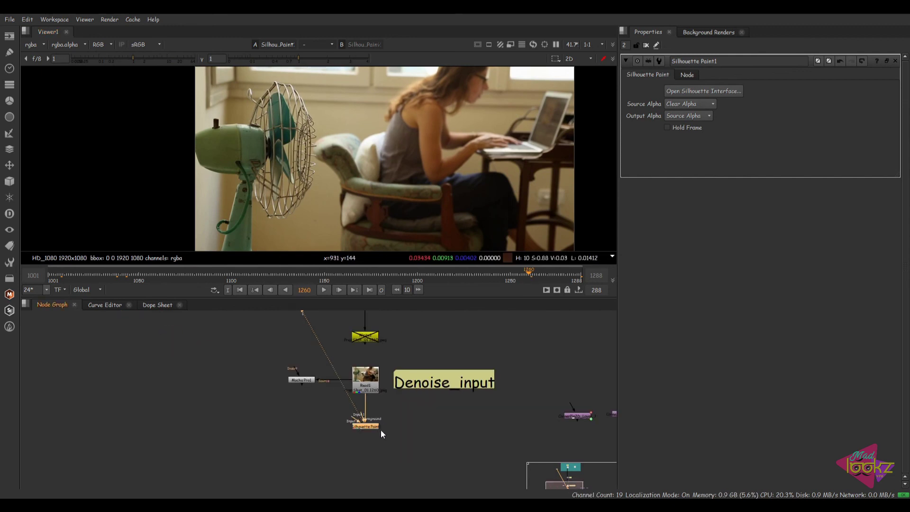
{"action": "key", "text": "Tab"}
{"action": "type", "text": "stic"}
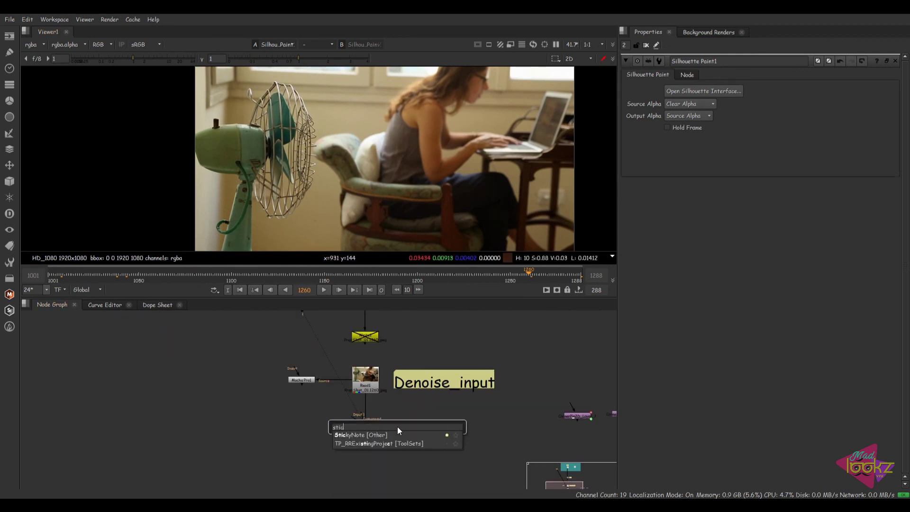
{"action": "key", "text": "Return"}
{"action": "left_click", "coordinate": [408, 428]}
{"action": "triple_click", "coordinate": [721, 111]}
{"action": "type", "text": "Clea"}
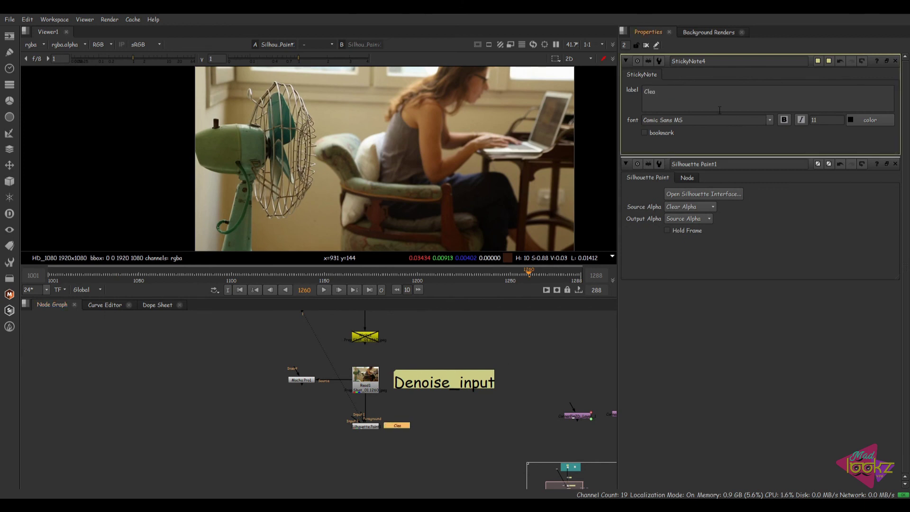
{"action": "key", "text": "BackSpace"}
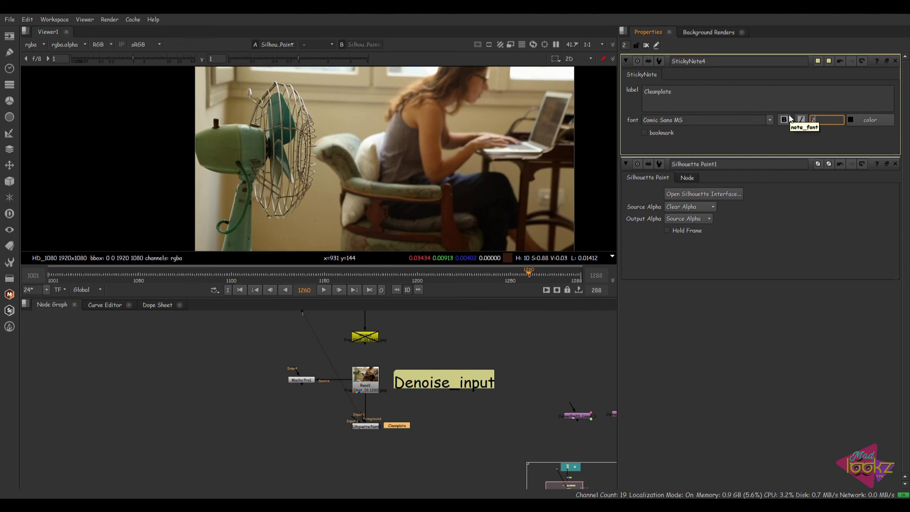
{"action": "type", "text": "25"}
{"action": "key", "text": "Return"}
{"action": "left_click_drag", "start_coordinate": [419, 433], "coordinate": [417, 428]}
Duplicate the sticky note beside the Mocha Pro node and relabel it "Mocha track".
{"action": "key", "text": "ctrl+v"}
{"action": "left_click_drag", "start_coordinate": [261, 385], "coordinate": [257, 380]}
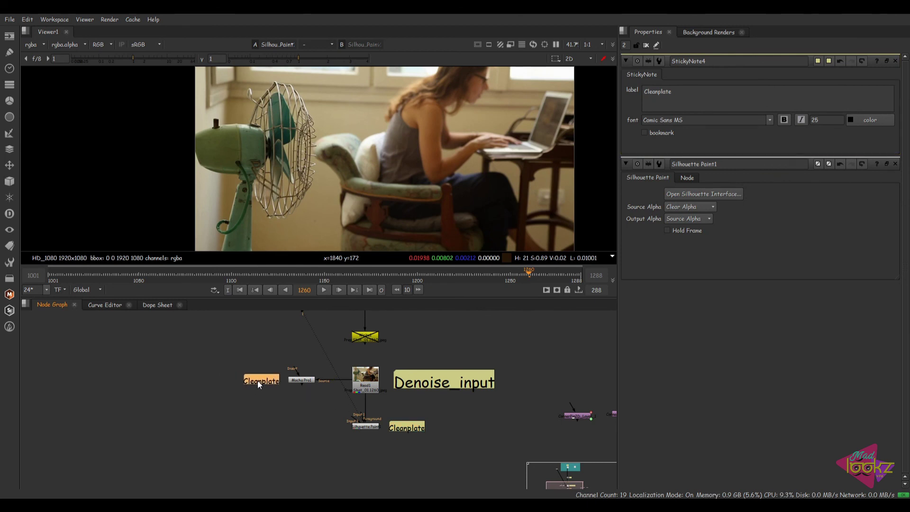
{"action": "double_click", "coordinate": [258, 380]}
{"action": "double_click", "coordinate": [701, 108]}
{"action": "type", "text": "Mo"}
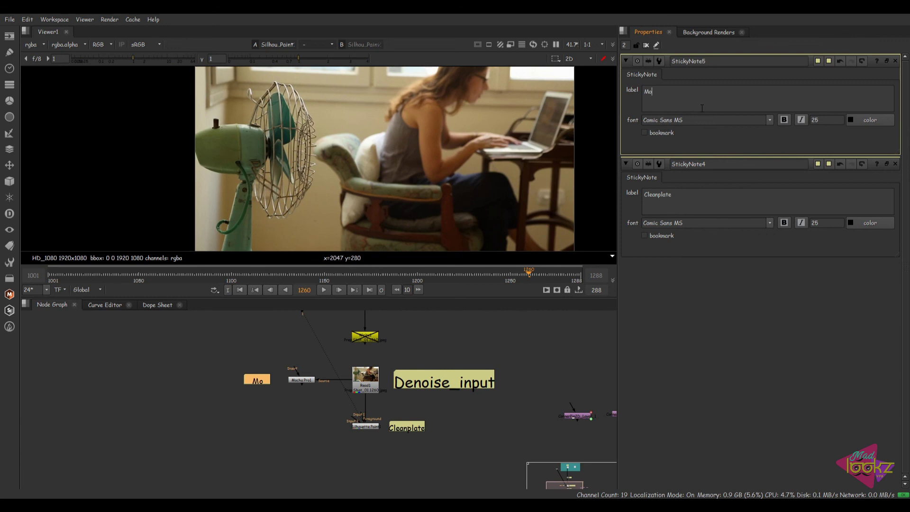
{"action": "type", "text": "cha track"}
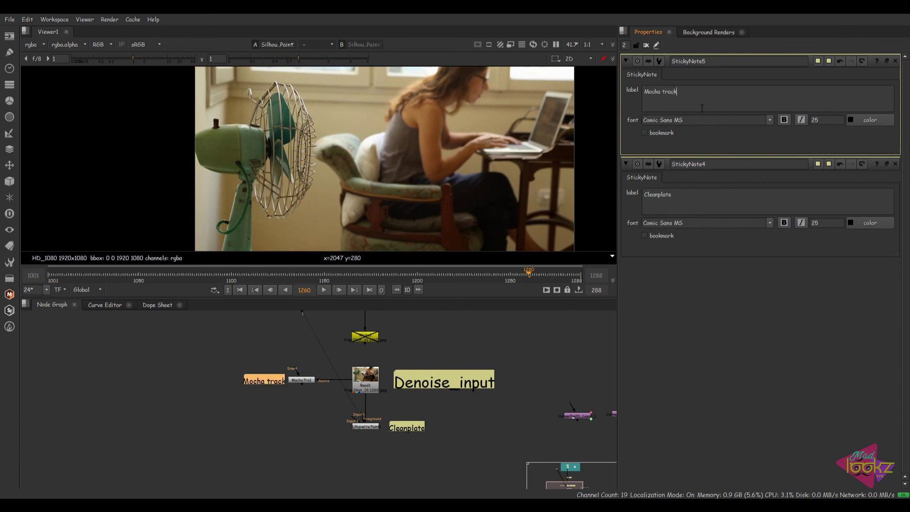
{"action": "left_click", "coordinate": [271, 402]}
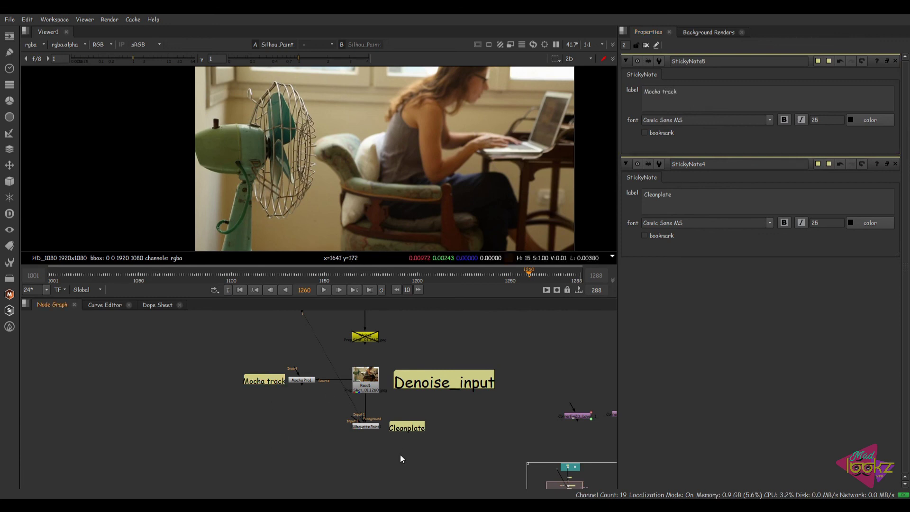
{"action": "middle_click_drag", "start_coordinate": [604, 437], "coordinate": [466, 418]}
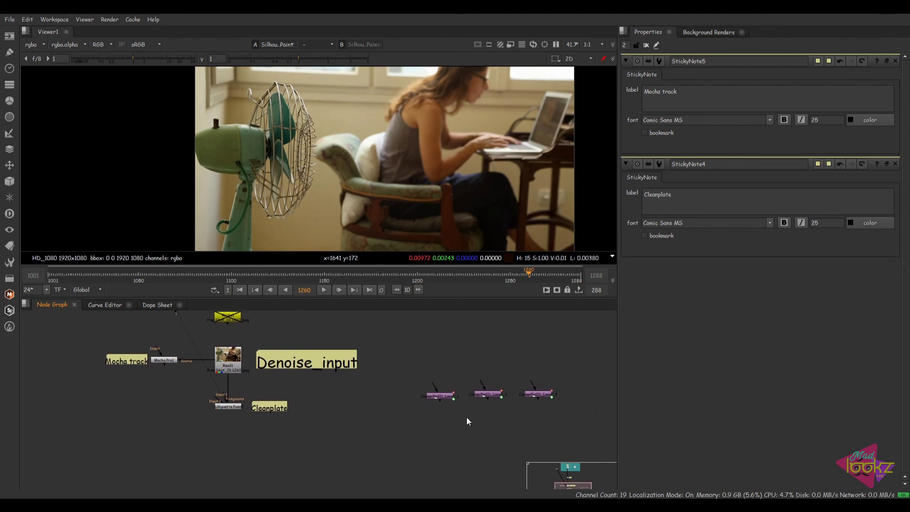
Line up the three CornerPin2D nodes and group them in a Backdrop labelled "Tracks".
{"action": "left_click_drag", "start_coordinate": [495, 394], "coordinate": [531, 397]}
{"action": "left_click_drag", "start_coordinate": [585, 368], "coordinate": [402, 421]}
{"action": "key", "text": "Tab"}
{"action": "type", "text": "back"}
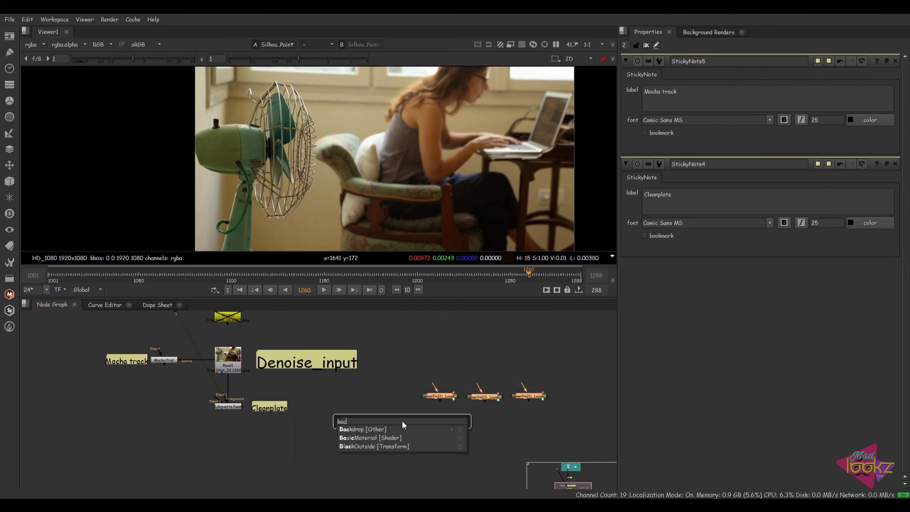
{"action": "key", "text": "Return"}
{"action": "left_click", "coordinate": [489, 369]}
{"action": "left_click", "coordinate": [678, 134]}
{"action": "type", "text": "Tracks"}
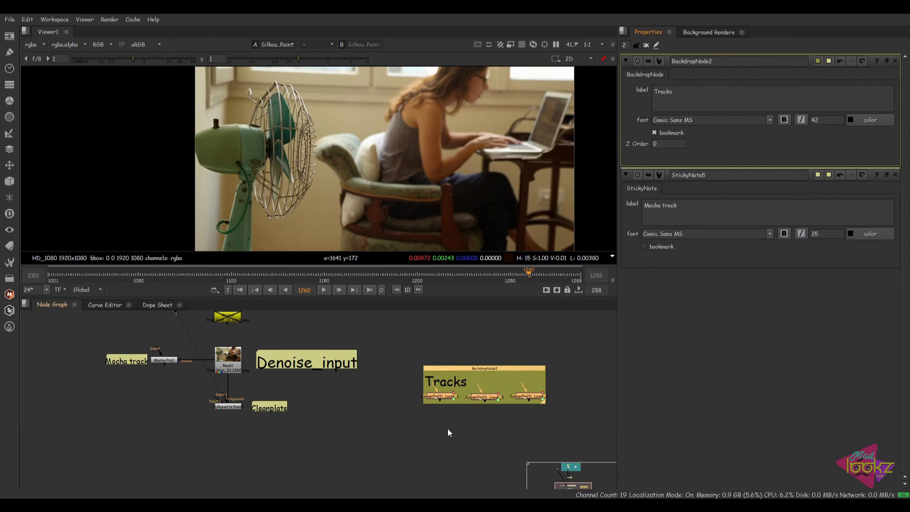
{"action": "left_click", "coordinate": [447, 428]}
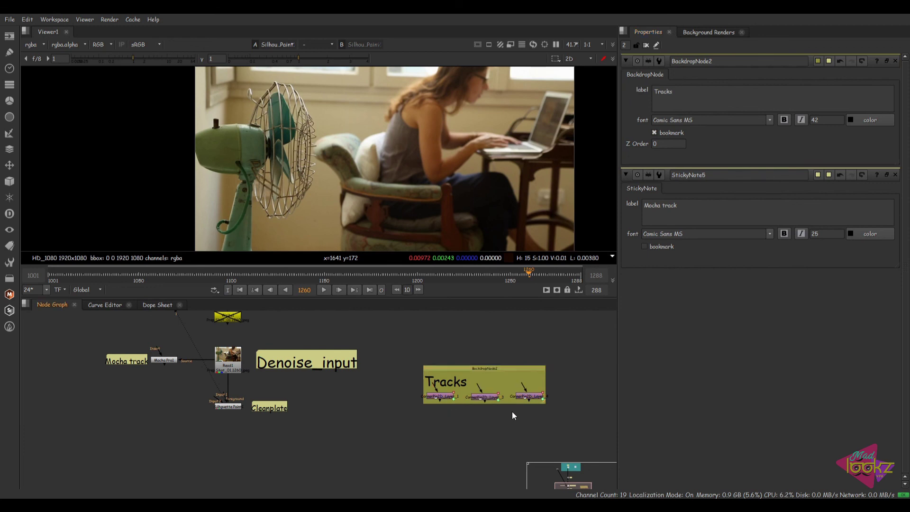
Enlarge the Tracks backdrop and shift the three corner pin nodes slightly down inside it, clear of the label.
{"action": "left_click_drag", "start_coordinate": [545, 401], "coordinate": [552, 415]}
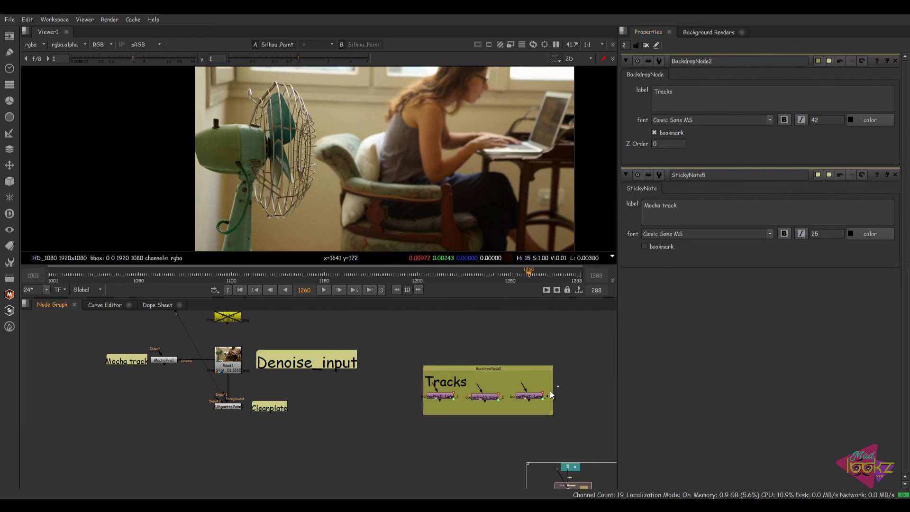
{"action": "left_click_drag", "start_coordinate": [442, 396], "coordinate": [444, 402]}
{"action": "left_click", "coordinate": [453, 374]}
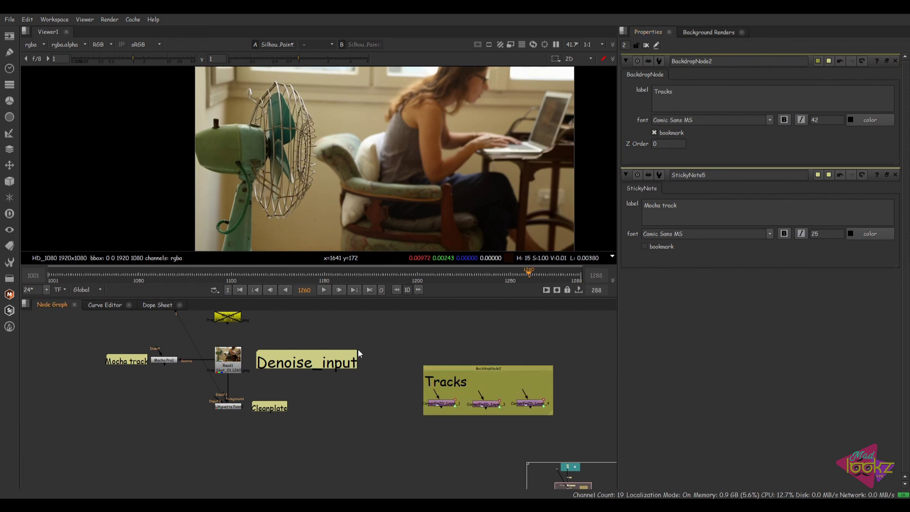
{"action": "middle_click_drag", "start_coordinate": [165, 415], "coordinate": [228, 429]}
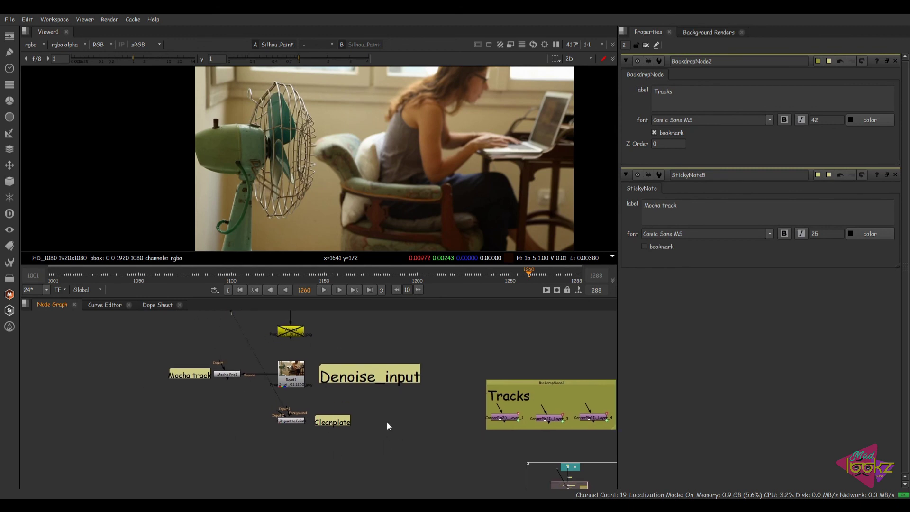
{"action": "middle_click_drag", "start_coordinate": [405, 396], "coordinate": [381, 417]}
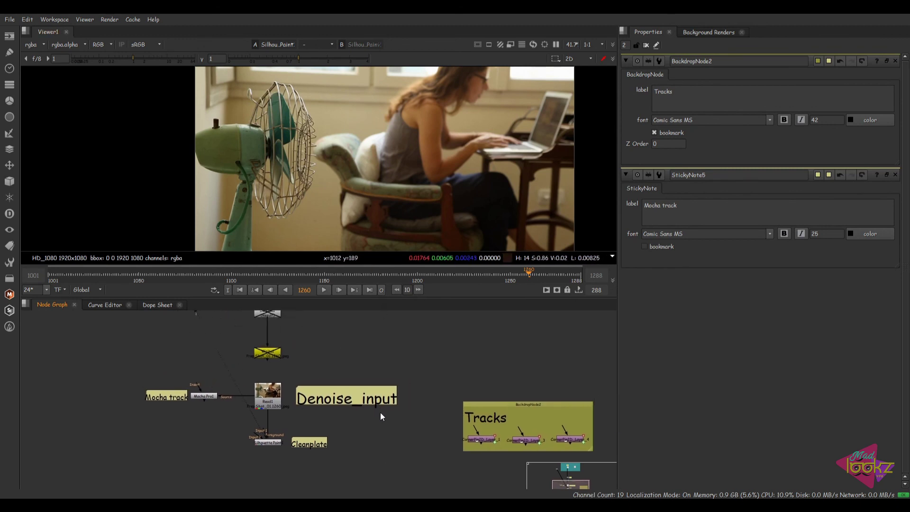